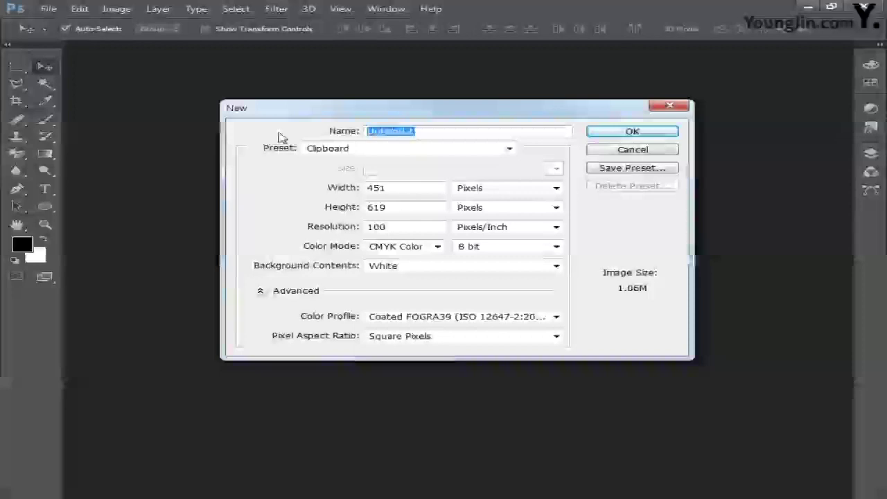
Step: Name the new document 포토샵작업 and set its size to 176 mm wide by 236 mm high
{"action": "type", "text": "포토샵작업"}
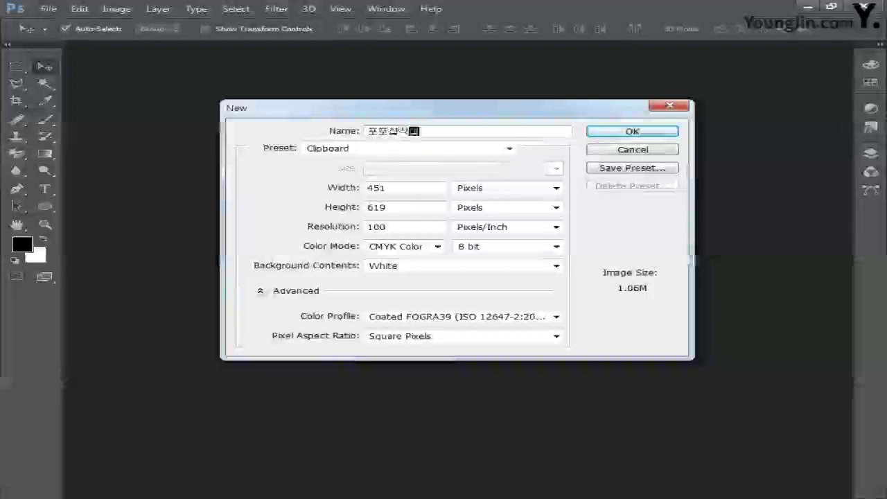
{"action": "left_click", "coordinate": [390, 188]}
{"action": "left_click_drag", "start_coordinate": [388, 188], "coordinate": [281, 192]}
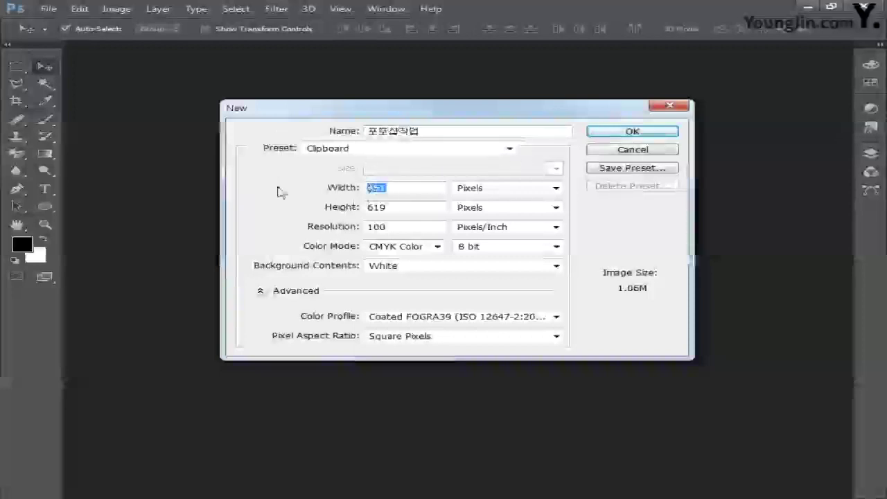
{"action": "type", "text": "176"}
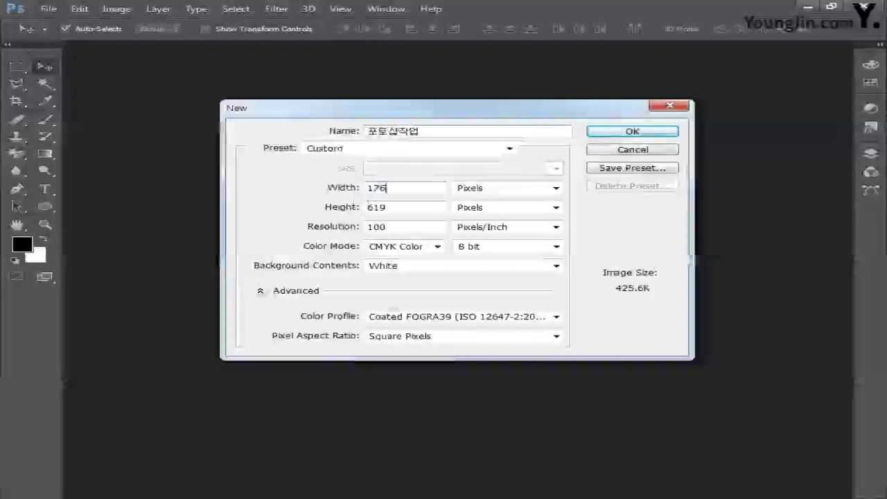
{"action": "left_click", "coordinate": [485, 188]}
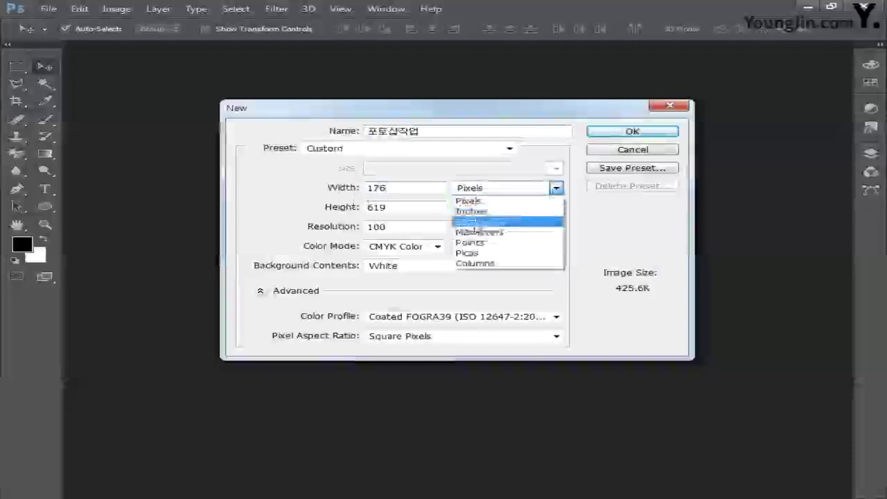
{"action": "left_click", "coordinate": [494, 232]}
{"action": "left_click_drag", "start_coordinate": [414, 207], "coordinate": [293, 206]}
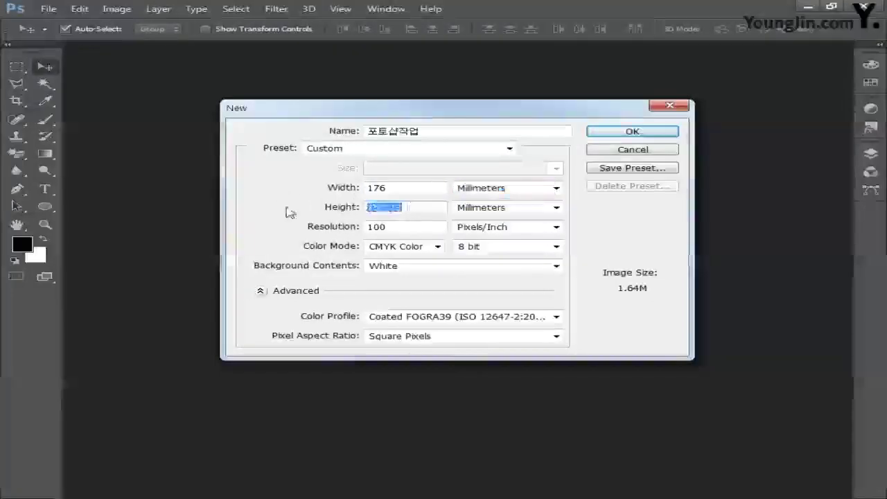
{"action": "type", "text": "236"}
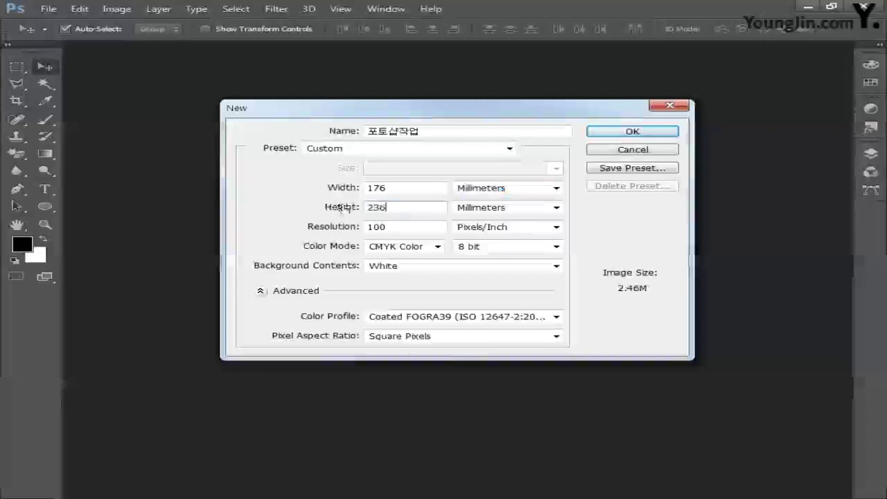
Step: Set the resolution to 100 pixels/inch and the color mode to CMYK Color, and create the document
{"action": "left_click", "coordinate": [387, 227]}
{"action": "left_click_drag", "start_coordinate": [396, 230], "coordinate": [327, 232]}
{"action": "type", "text": "100"}
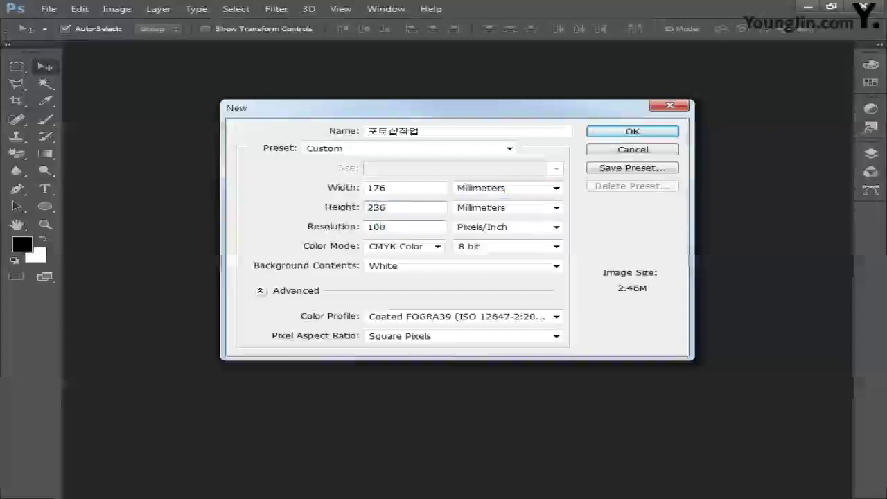
{"action": "left_click", "coordinate": [408, 247]}
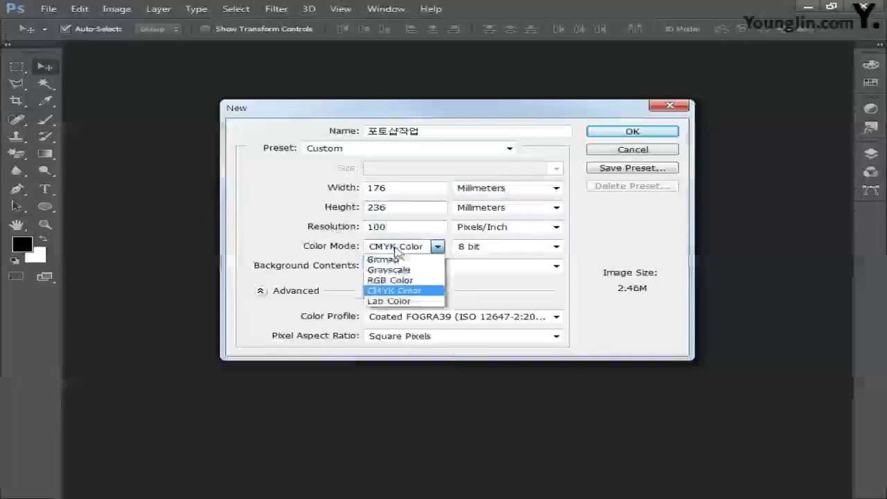
{"action": "left_click", "coordinate": [407, 296]}
{"action": "left_click", "coordinate": [622, 133]}
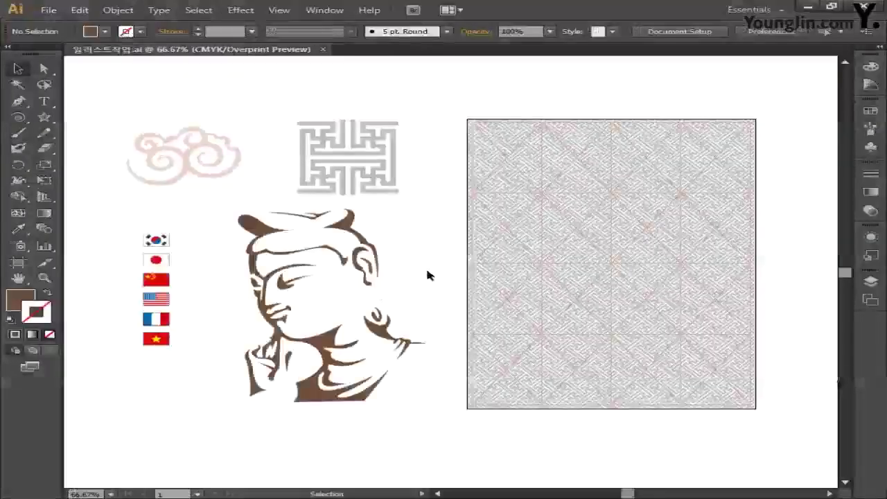
Step: Hide the 도형 layer in the 일러스트작업.ai file and select the whole red grid on the 그리드 layer
{"action": "left_click", "coordinate": [870, 281]}
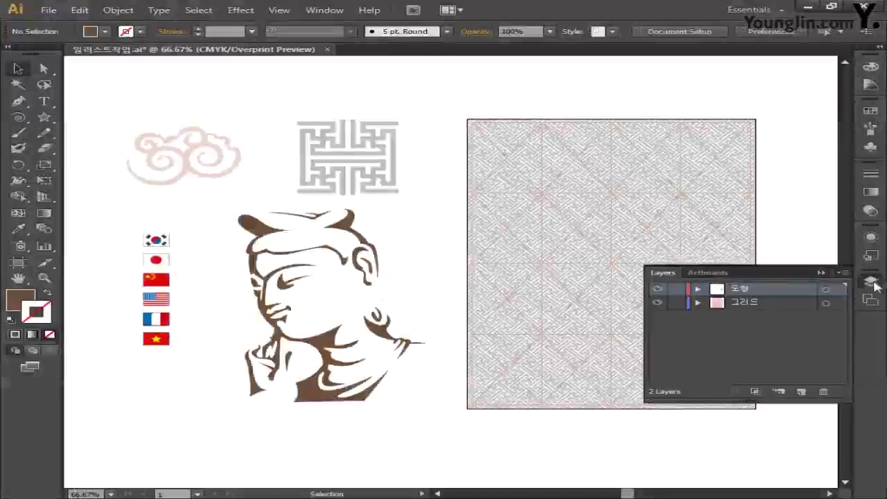
{"action": "left_click", "coordinate": [657, 290]}
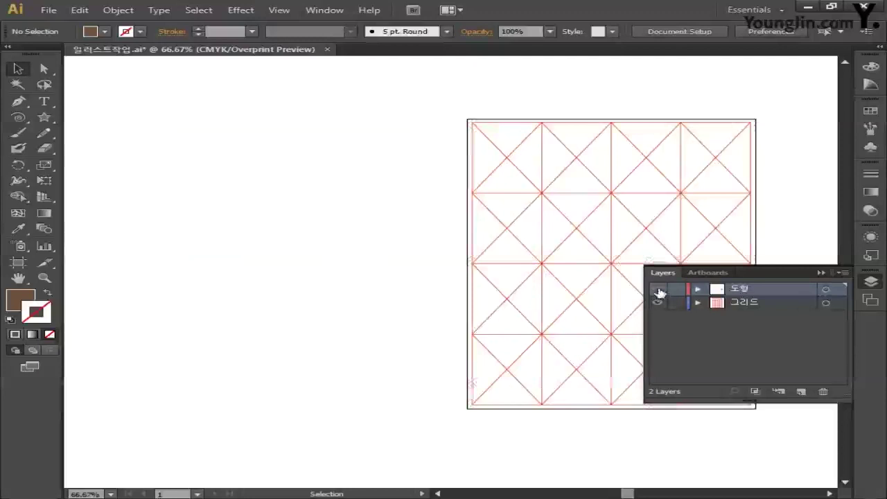
{"action": "left_click", "coordinate": [745, 303]}
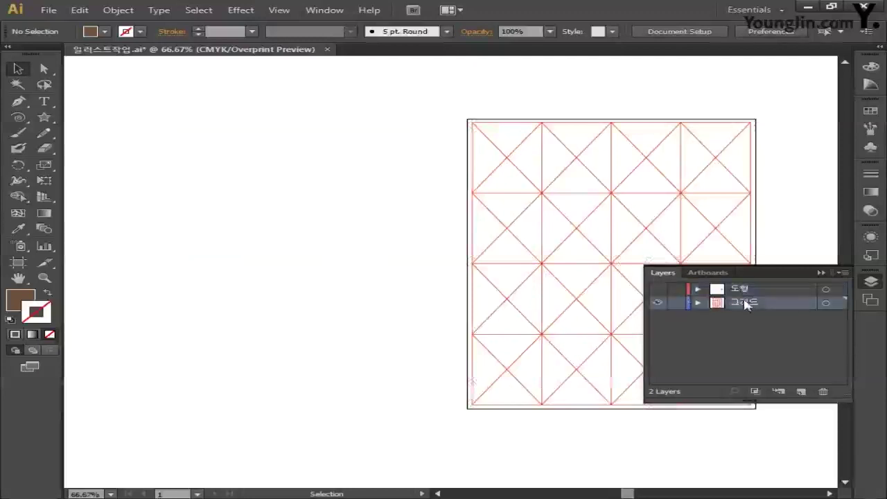
{"action": "left_click_drag", "start_coordinate": [436, 98], "coordinate": [825, 446]}
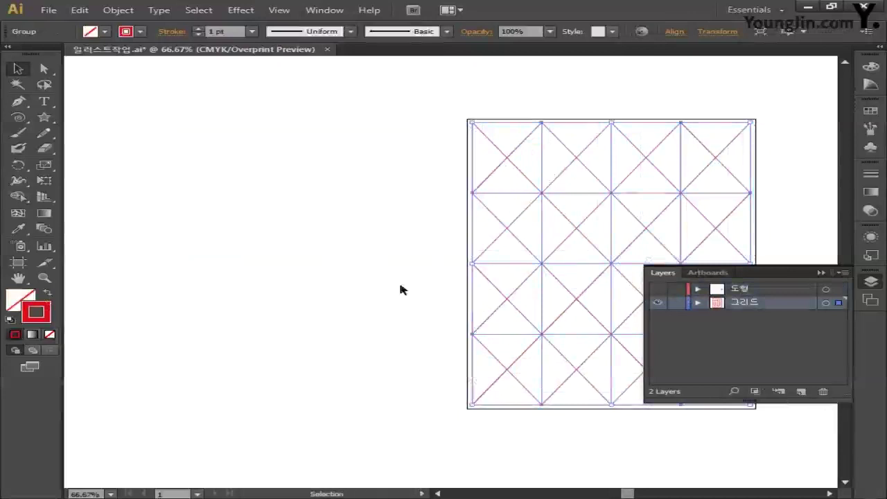
Step: Switch to Photoshop and paste the copied grid into the 포토샵작업 document as Pixels
{"action": "key", "text": "alt+Tab"}
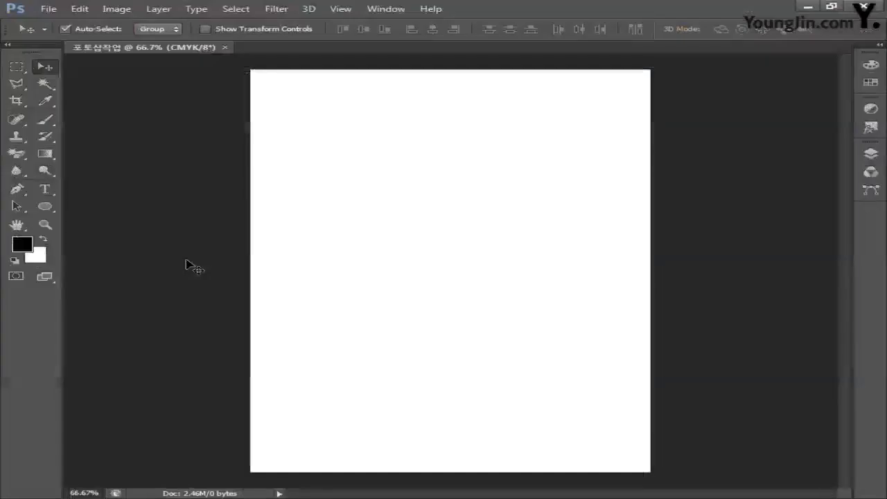
{"action": "key", "text": "ctrl+v"}
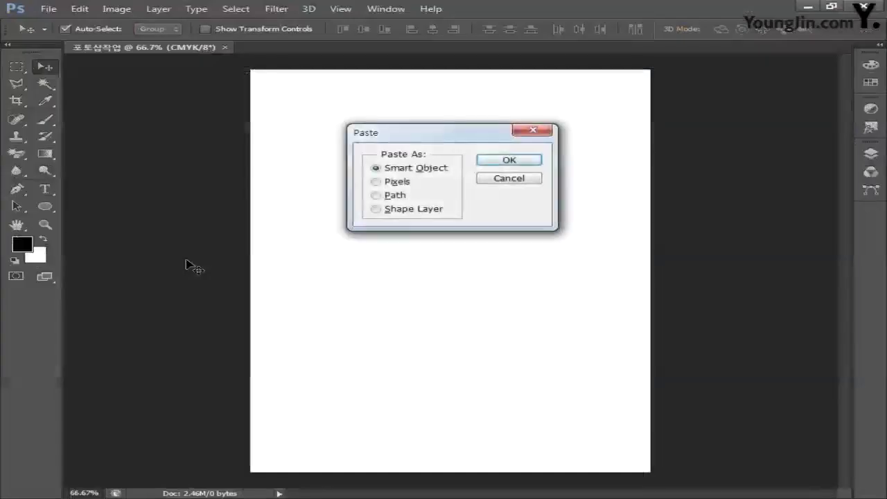
{"action": "left_click", "coordinate": [376, 182]}
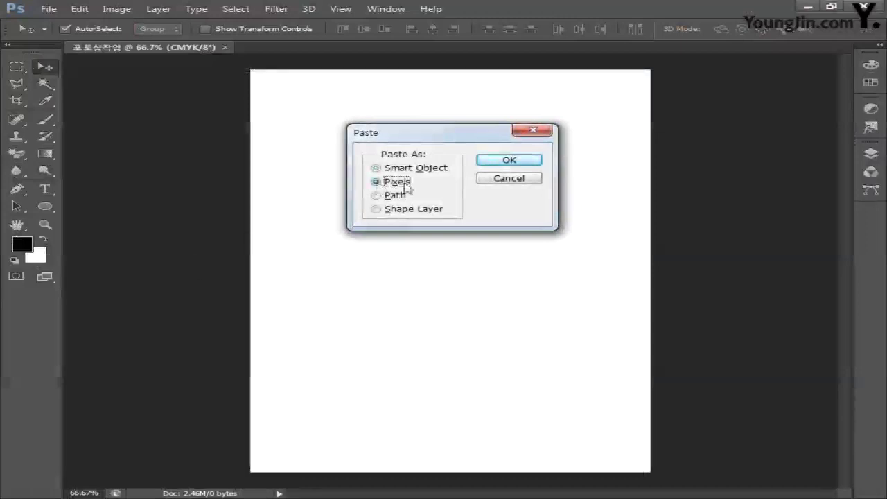
{"action": "left_click", "coordinate": [507, 163]}
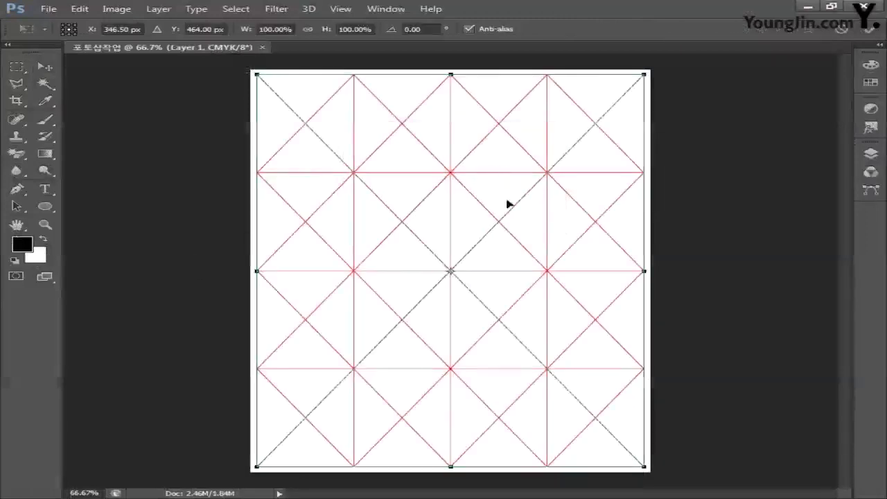
{"action": "key", "text": "Return"}
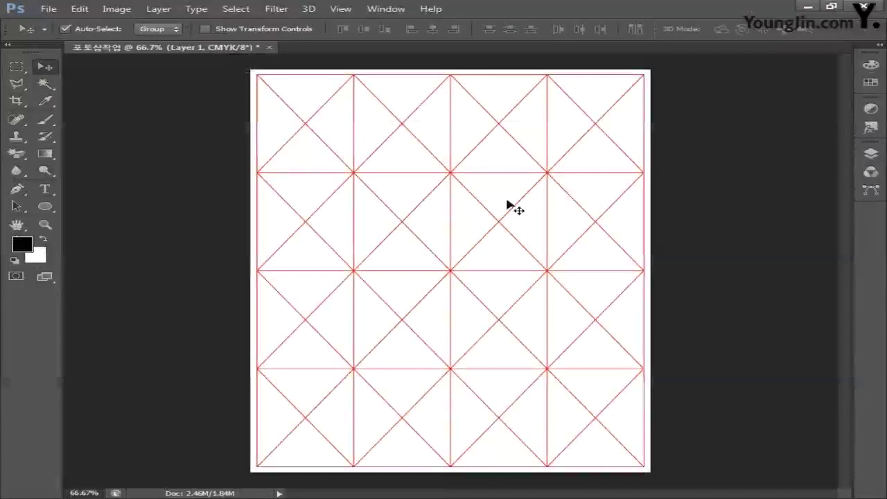
Step: Rename the pasted grid layer 그리드 and enlarge the layer list
{"action": "left_click", "coordinate": [870, 154]}
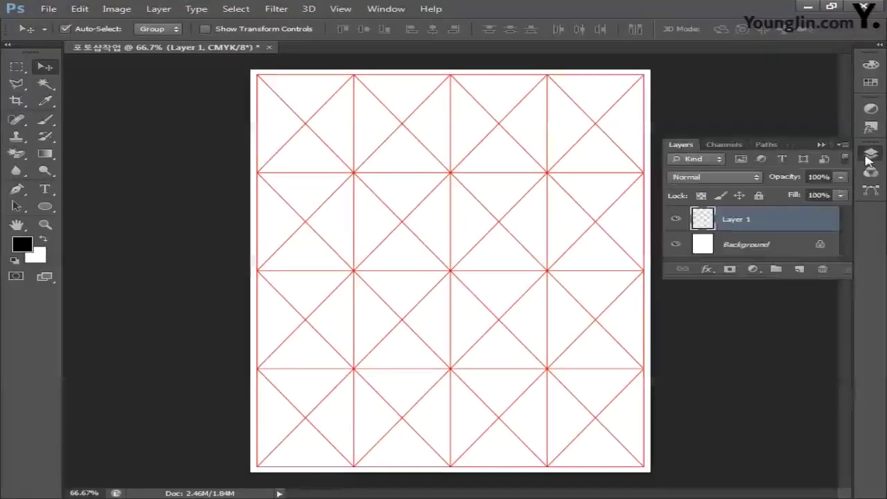
{"action": "double_click", "coordinate": [734, 219]}
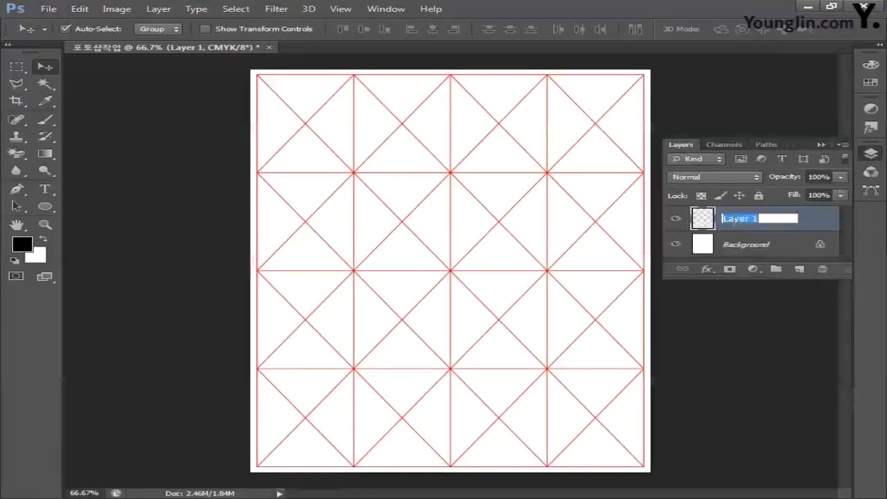
{"action": "type", "text": "그리드"}
{"action": "key", "text": "Return"}
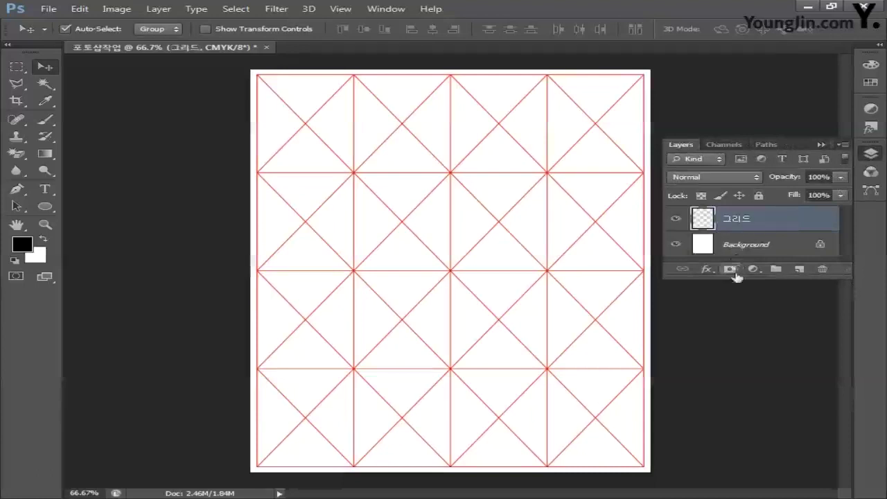
{"action": "left_click_drag", "start_coordinate": [735, 277], "coordinate": [734, 347]}
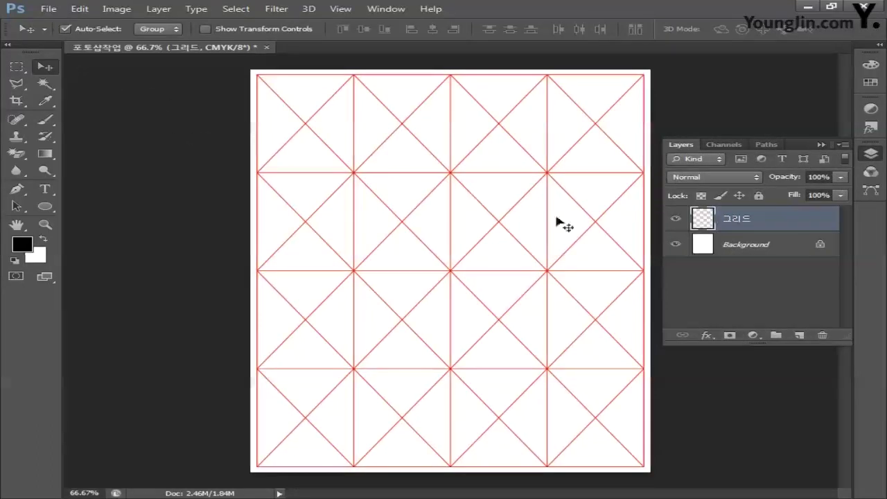
Step: Align the 그리드 layer with the Background layer on both vertical and horizontal centers
{"action": "left_click", "coordinate": [757, 277]}
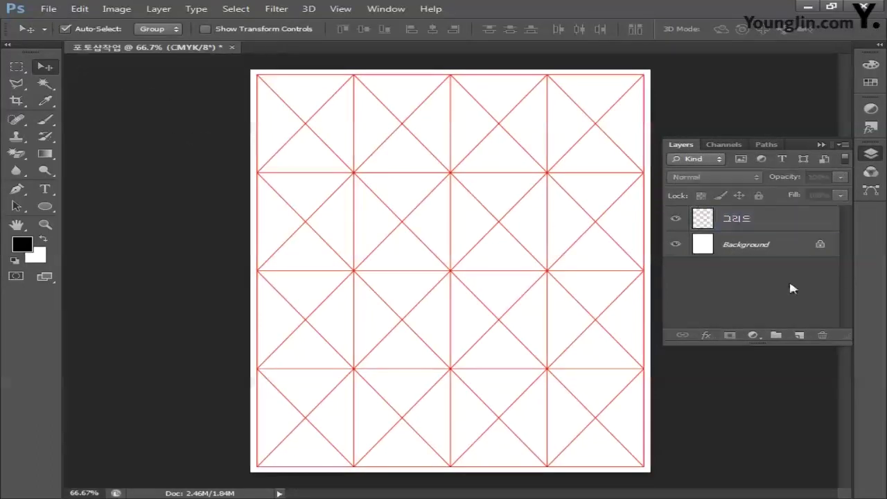
{"action": "left_click", "coordinate": [724, 219]}
{"action": "left_click", "coordinate": [746, 247], "text": "shift"}
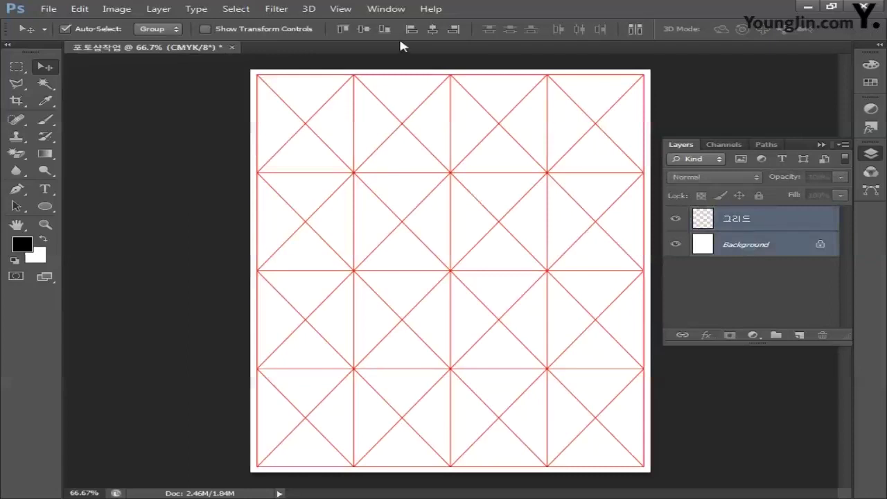
{"action": "left_click", "coordinate": [363, 29]}
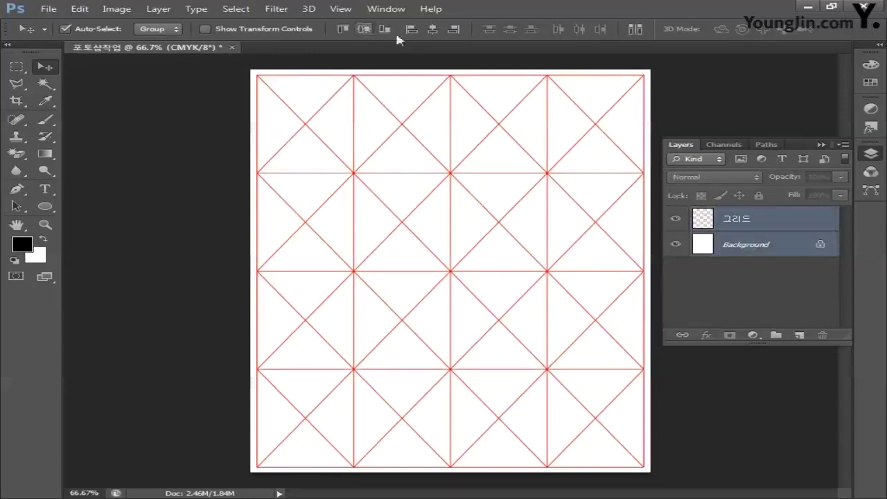
{"action": "left_click", "coordinate": [432, 29]}
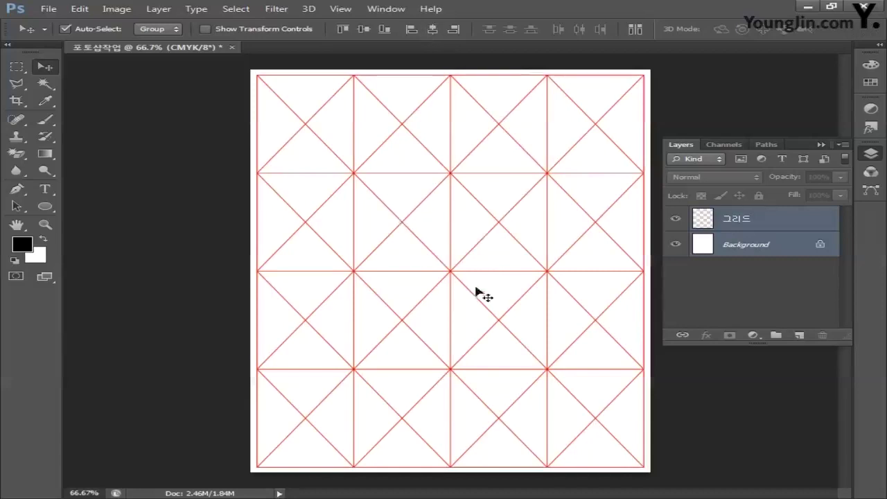
Step: Lock all attributes of the 그리드 layer alone and save the document as 포토샵작업.psd
{"action": "left_click", "coordinate": [774, 229]}
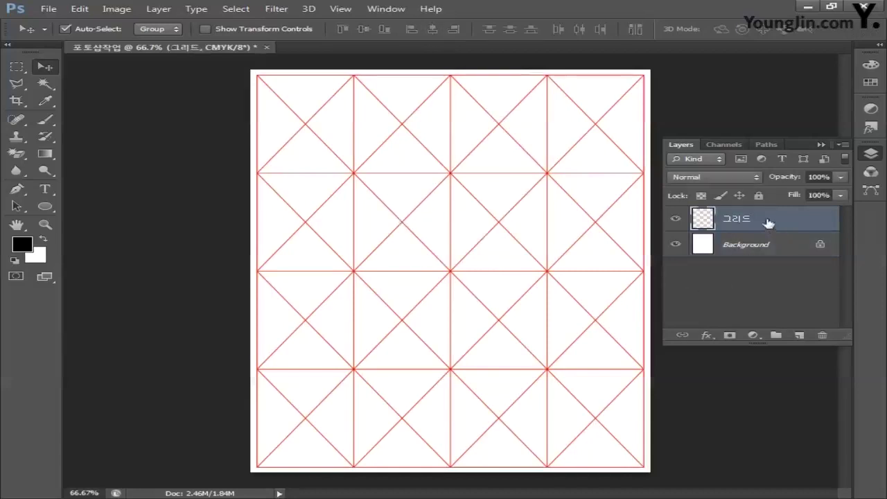
{"action": "left_click", "coordinate": [759, 196]}
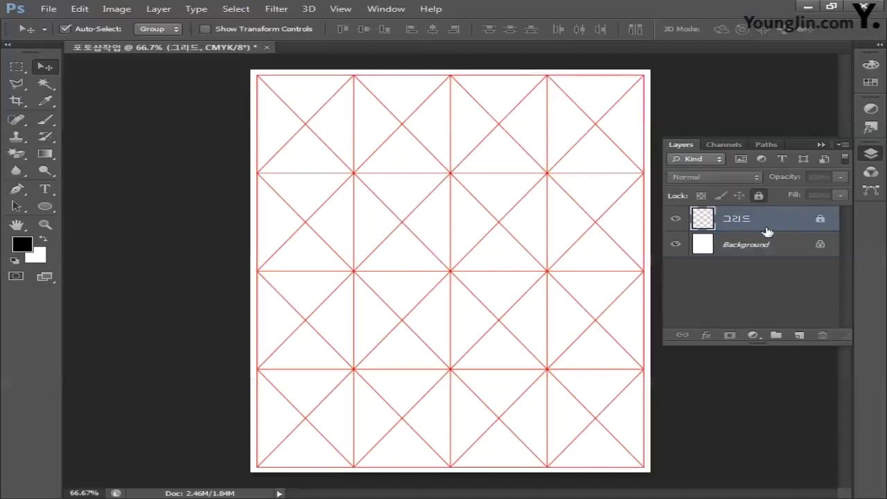
{"action": "key", "text": "ctrl+s"}
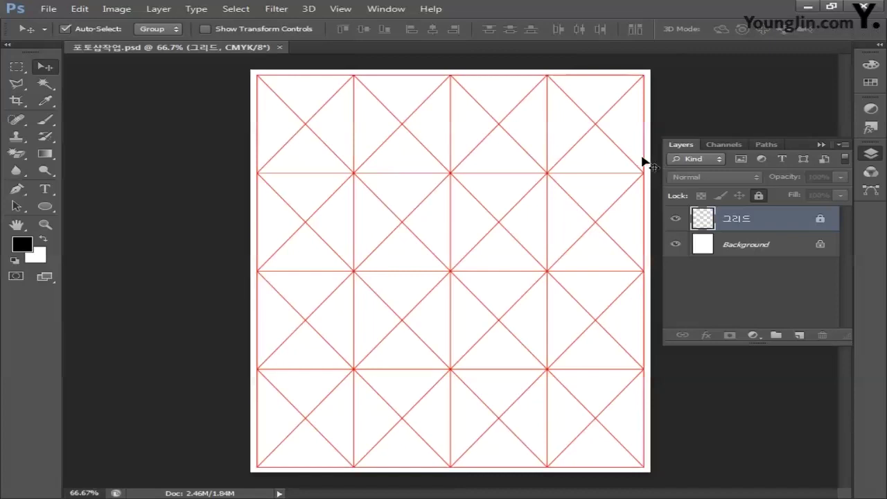
Step: Open the old paper image 낡은종이 from the 제공소스 folder
{"action": "left_click", "coordinate": [48, 9]}
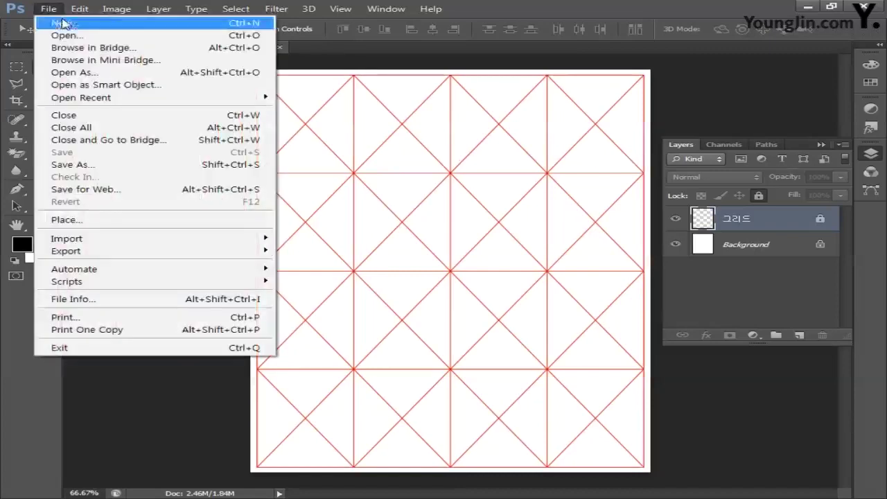
{"action": "left_click", "coordinate": [67, 36]}
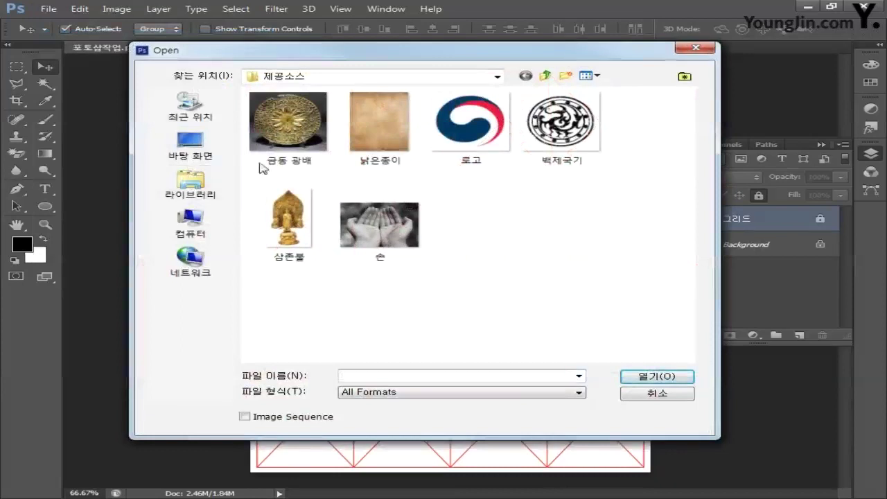
{"action": "left_click", "coordinate": [370, 133]}
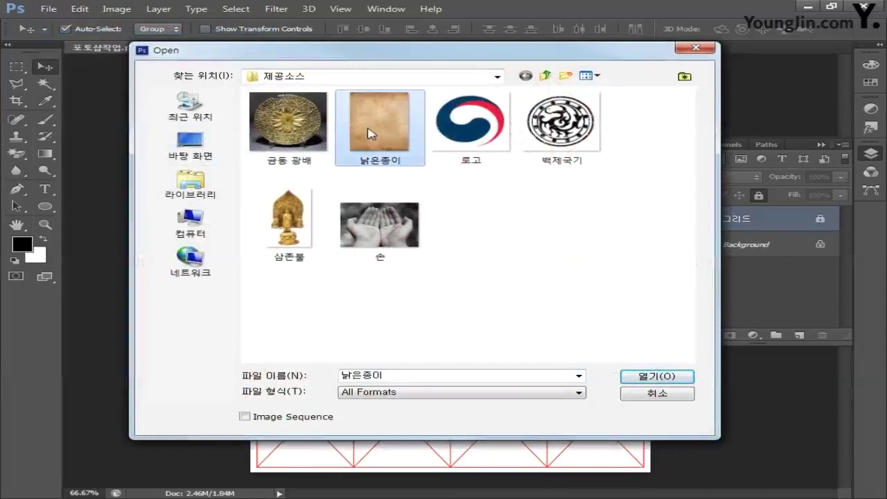
{"action": "left_click", "coordinate": [641, 375]}
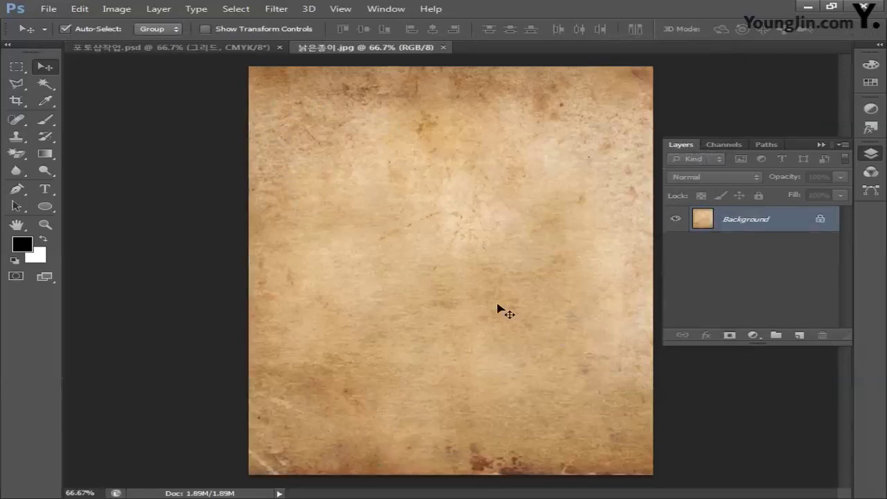
Step: Copy the entire old paper image and paste it into 포토샵작업.psd
{"action": "key", "text": "ctrl+a"}
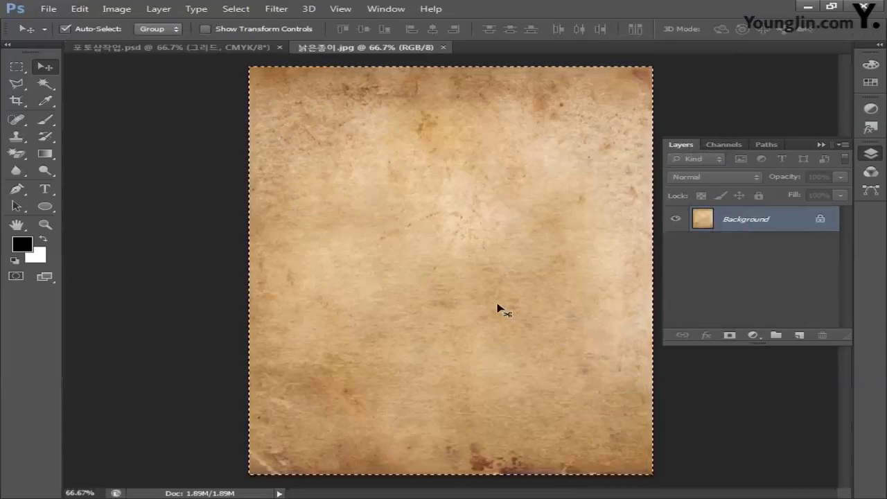
{"action": "left_click", "coordinate": [158, 48]}
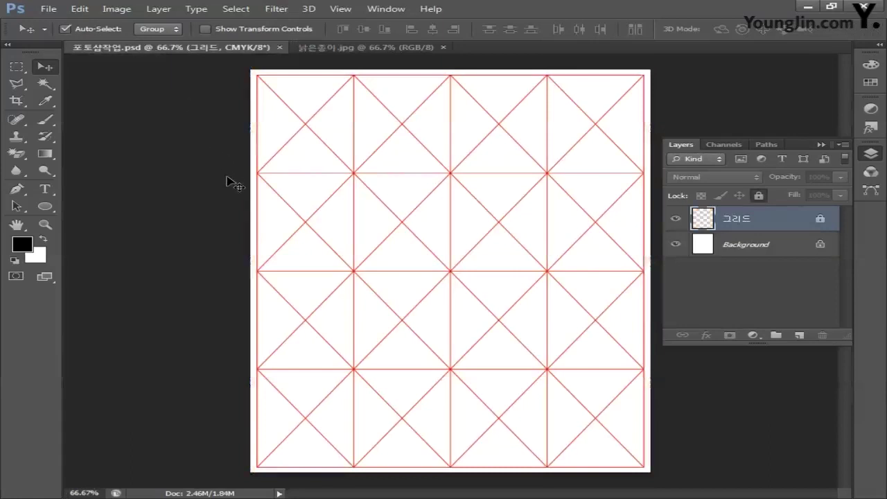
{"action": "key", "text": "ctrl+v"}
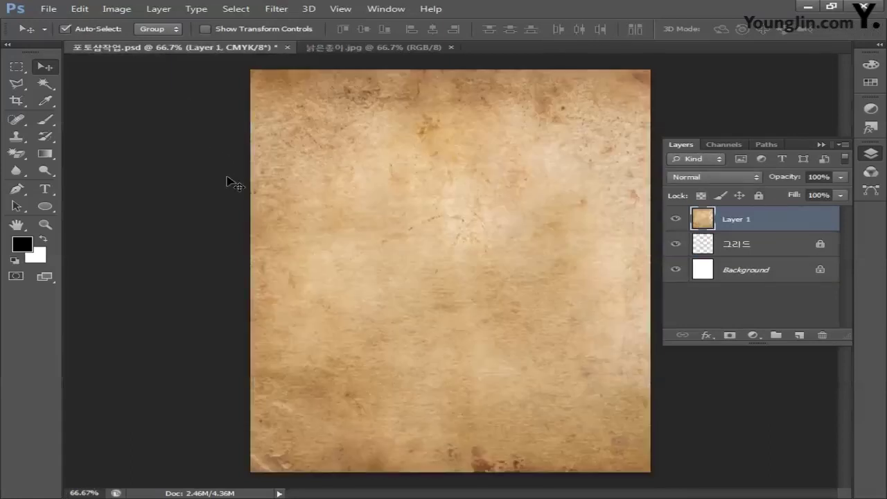
Step: Rename the pasted old paper layer 배경 and move it below the 그리드 layer
{"action": "double_click", "coordinate": [734, 224]}
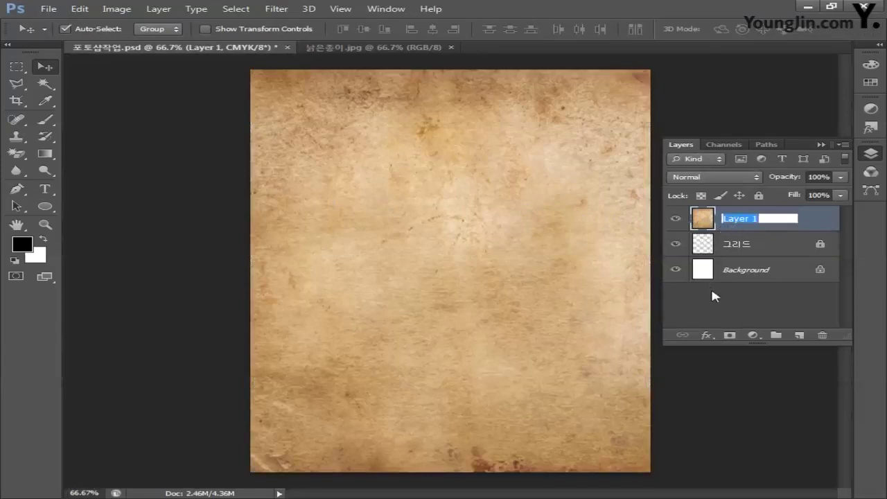
{"action": "type", "text": "배경"}
{"action": "key", "text": "Return"}
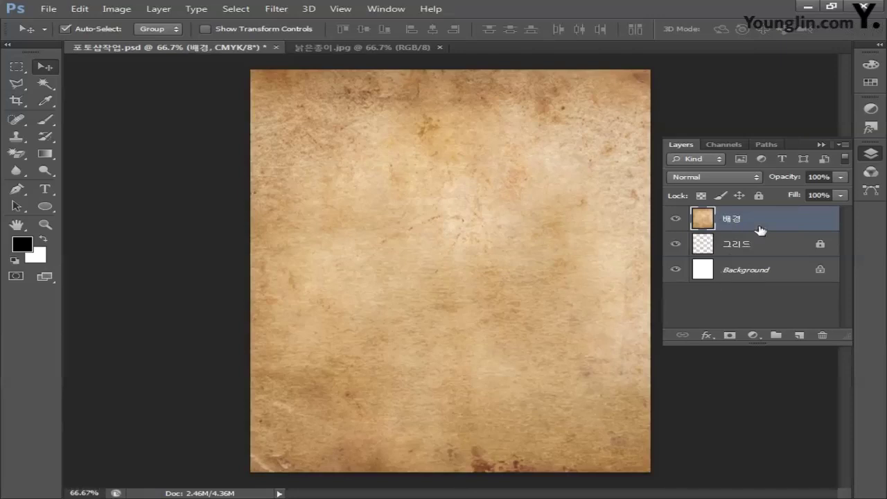
{"action": "left_click_drag", "start_coordinate": [757, 223], "coordinate": [752, 270]}
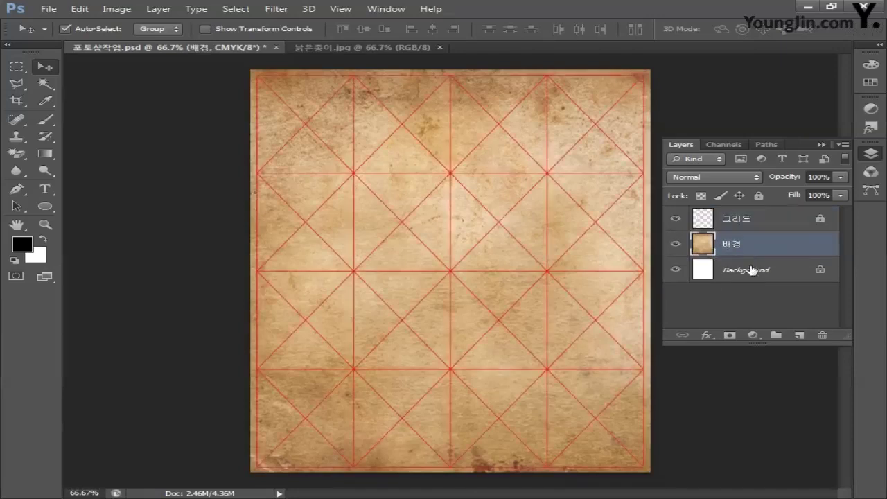
Step: Open the emblem image 백제국기 from the 제공소스 folder
{"action": "left_click", "coordinate": [48, 8]}
{"action": "left_click", "coordinate": [61, 34]}
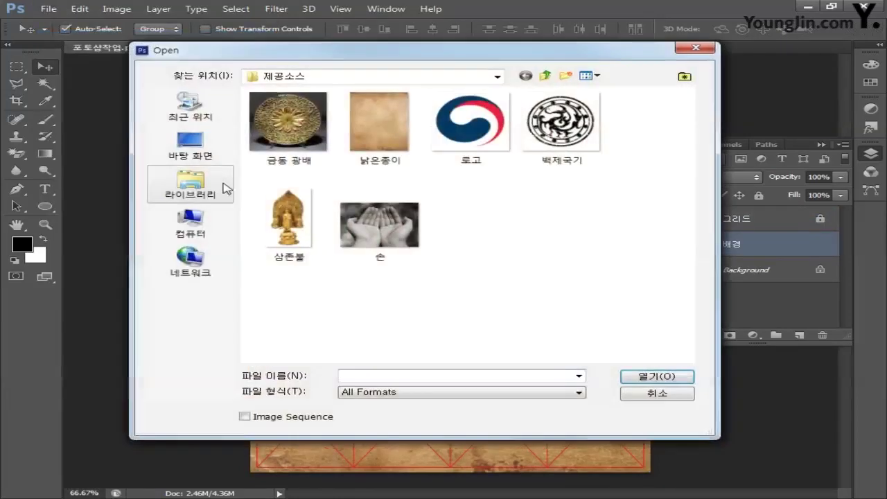
{"action": "left_click", "coordinate": [562, 125]}
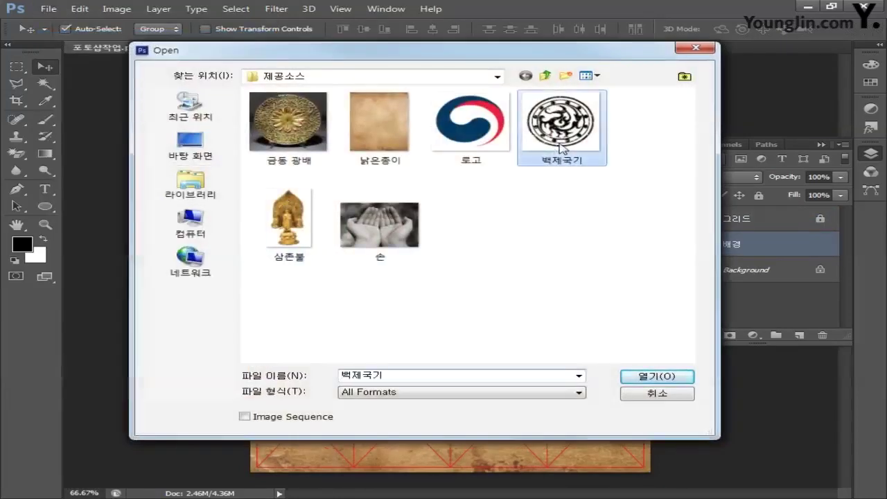
{"action": "left_click", "coordinate": [638, 374]}
Step: Copy the entire emblem image into 포토샵작업.psd above the 배경 layer and rename its layer 백제국기
{"action": "key", "text": "ctrl+a"}
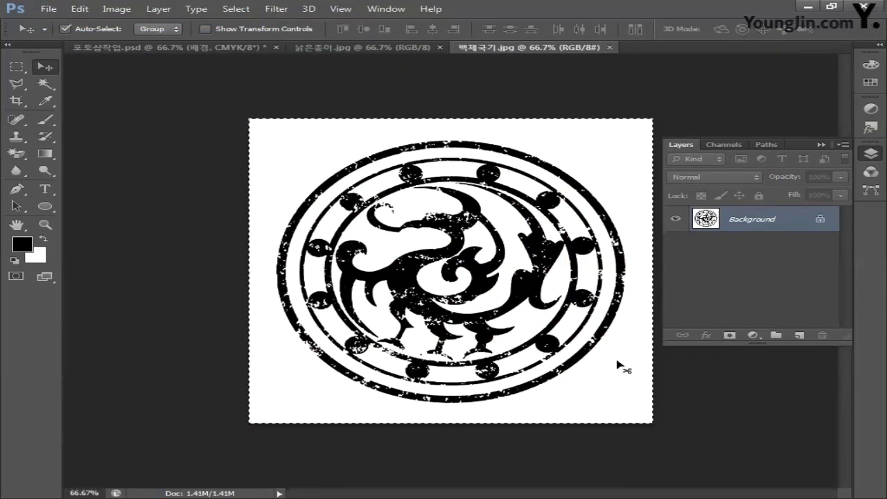
{"action": "left_click", "coordinate": [174, 52]}
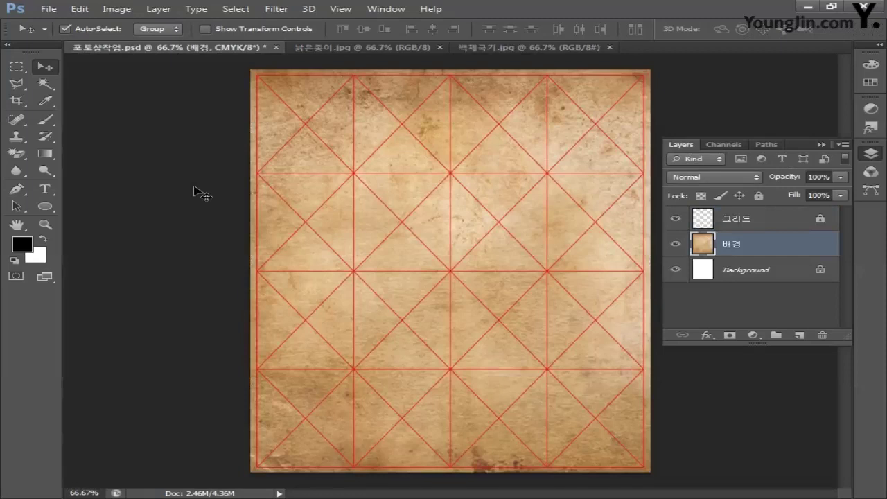
{"action": "key", "text": "ctrl+v"}
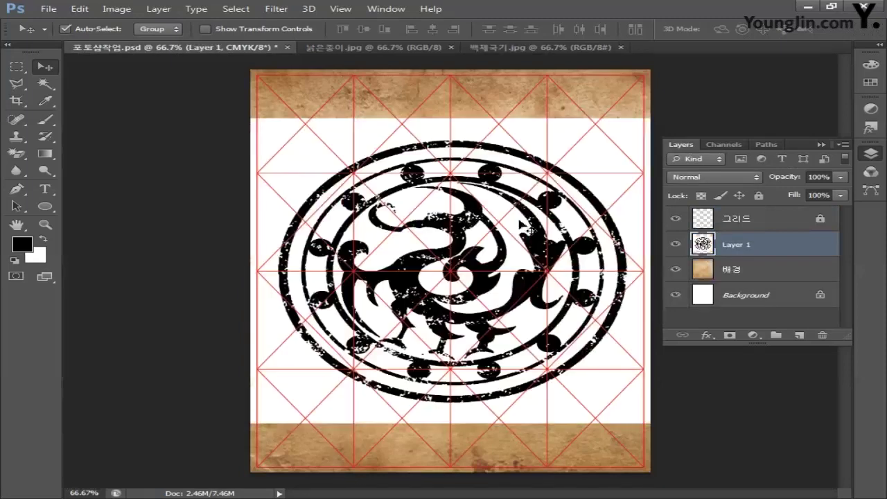
{"action": "double_click", "coordinate": [736, 244]}
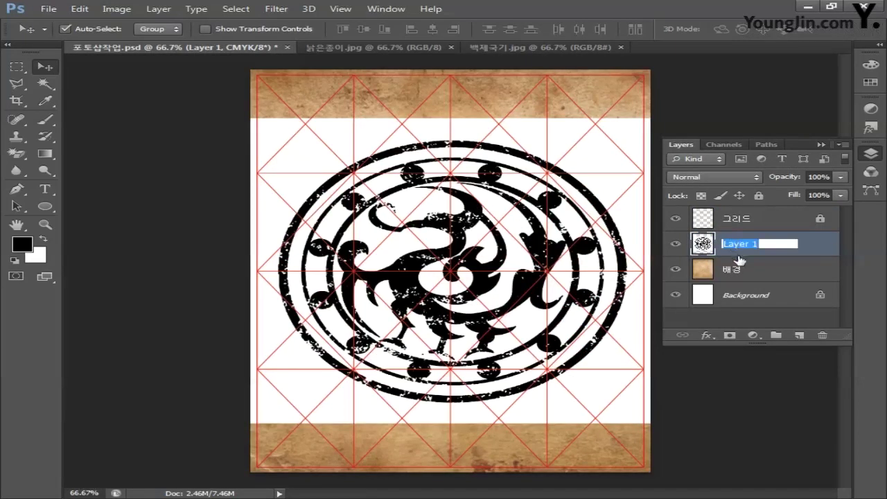
{"action": "type", "text": "백제국기"}
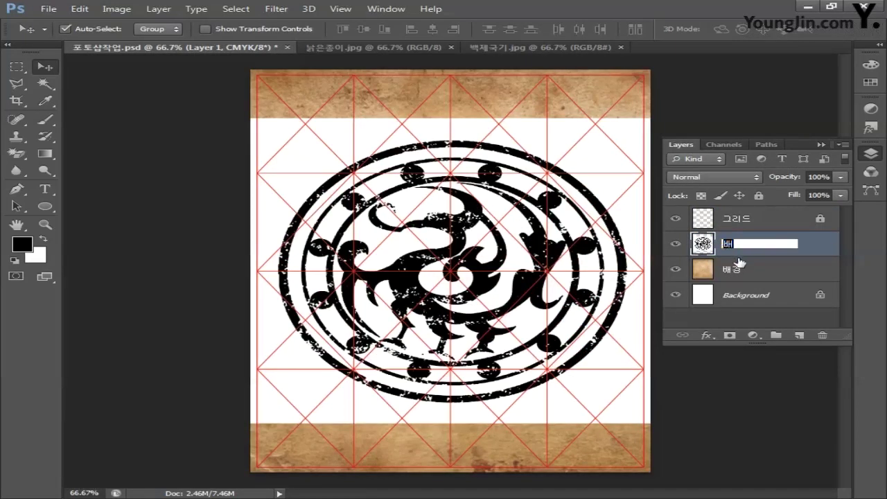
{"action": "key", "text": "Return"}
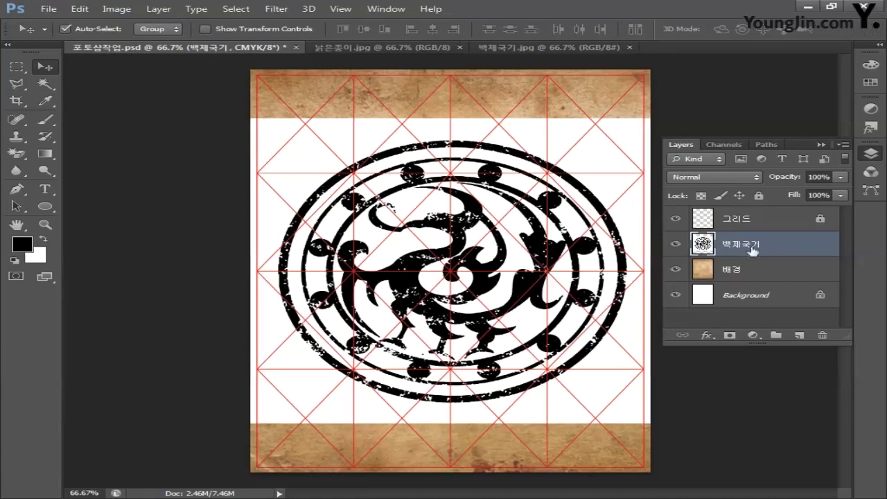
Step: Set the 백제국기 layer's blend mode to Color Burn and its opacity to 33%
{"action": "left_click", "coordinate": [732, 179]}
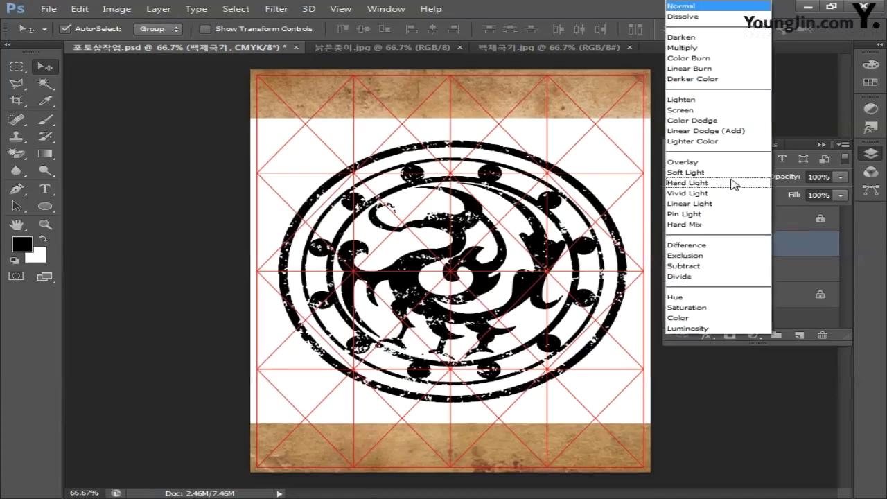
{"action": "left_click", "coordinate": [728, 59]}
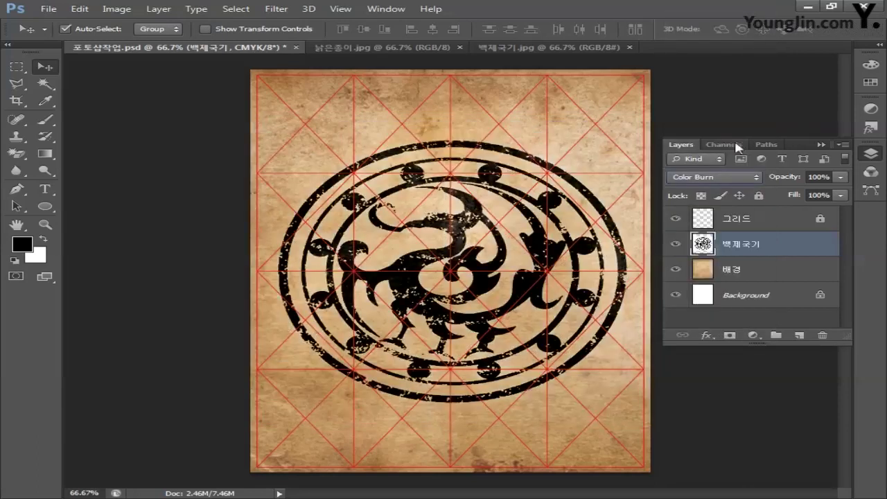
{"action": "left_click", "coordinate": [832, 177]}
{"action": "type", "text": "33"}
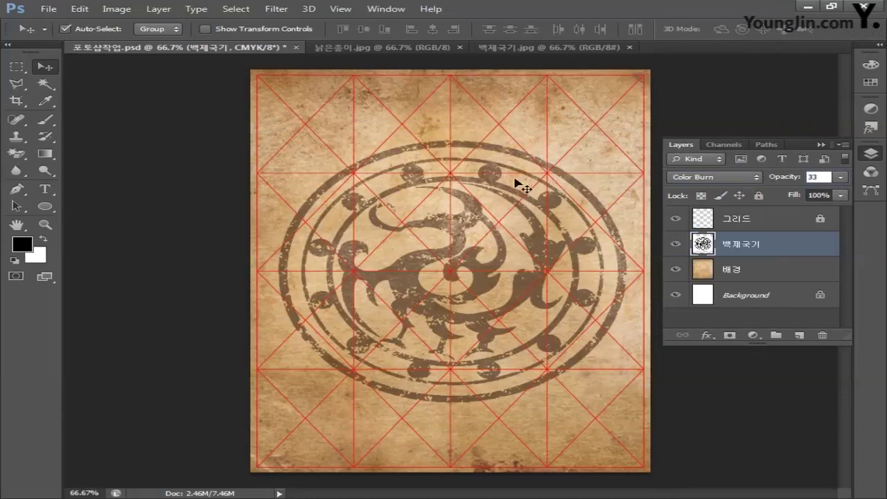
Step: Scale the emblem with Free Transform and place it in the page's upper-right corner, partly cropped by the top and right page edges
{"action": "key", "text": "ctrl+t"}
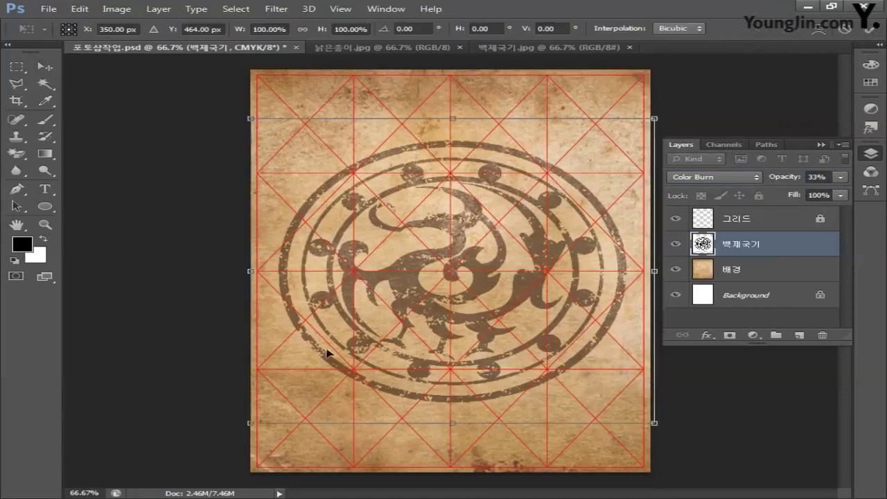
{"action": "left_click_drag", "start_coordinate": [250, 422], "coordinate": [298, 386]}
{"action": "left_click_drag", "start_coordinate": [503, 353], "coordinate": [563, 234]}
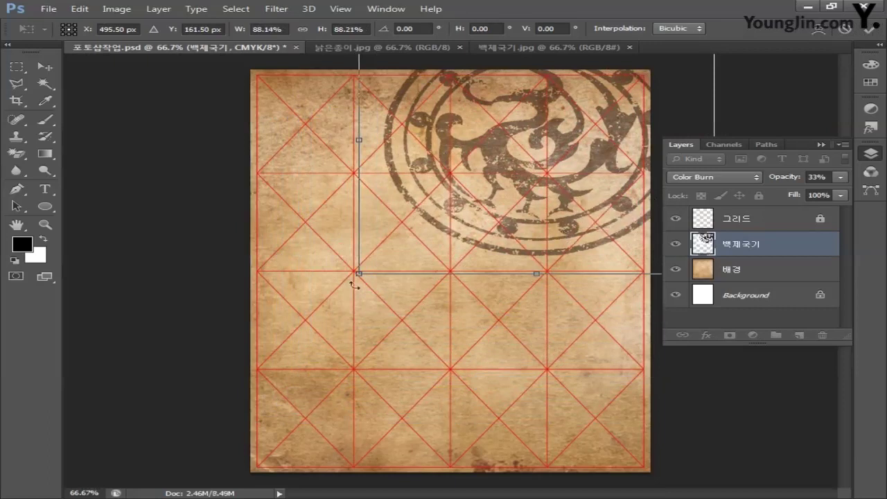
{"action": "left_click_drag", "start_coordinate": [354, 284], "coordinate": [327, 297]}
{"action": "left_click_drag", "start_coordinate": [420, 273], "coordinate": [491, 251]}
{"action": "key", "text": "Return"}
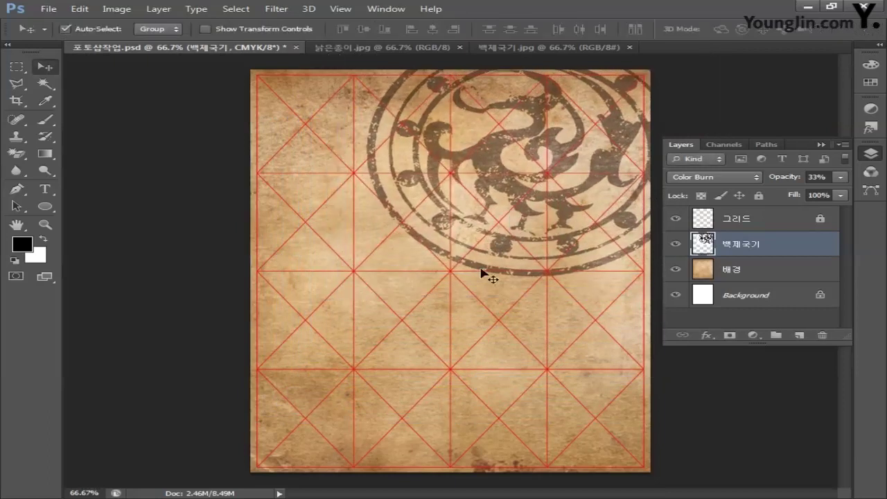
Step: Merge the 백제국기 and 배경 layers into a single layer
{"action": "left_click", "coordinate": [785, 272], "text": "shift"}
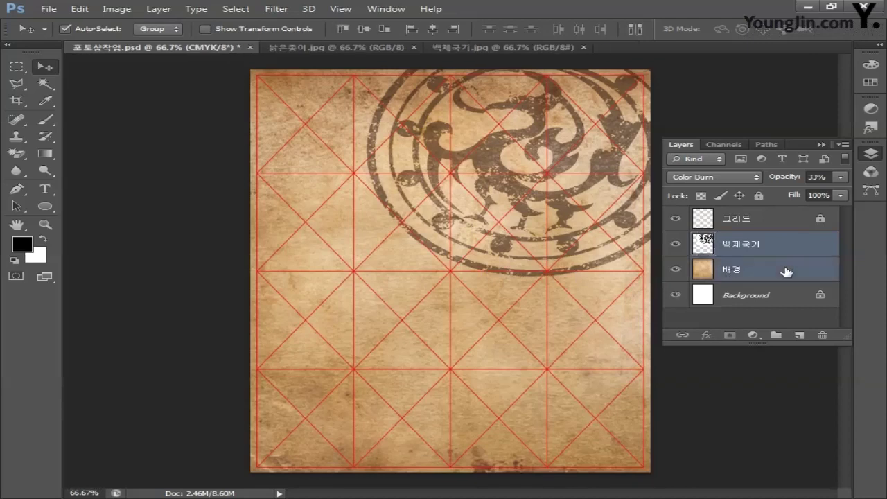
{"action": "key", "text": "ctrl+e"}
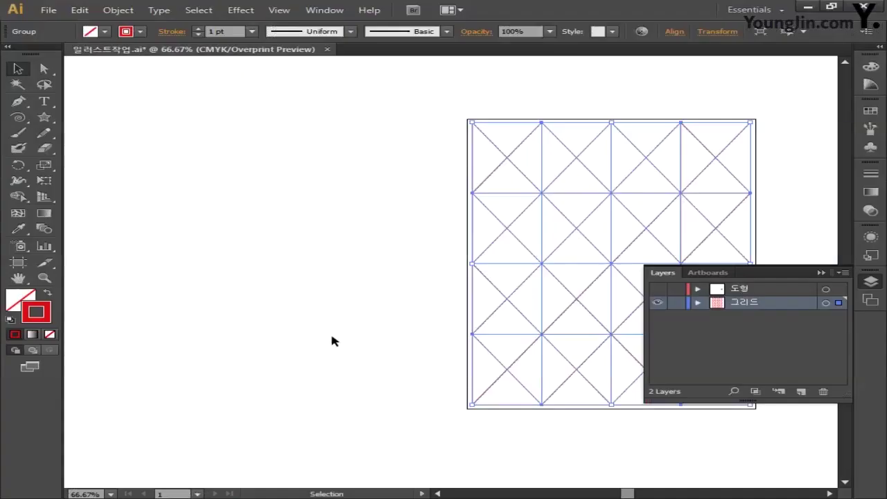
Step: Switch to Illustrator, hide the 그리드 layer and show the 도형 layer, and copy the gray pattern filling the artboard
{"action": "left_click", "coordinate": [331, 341]}
{"action": "left_click_drag", "start_coordinate": [372, 329], "coordinate": [178, 328]}
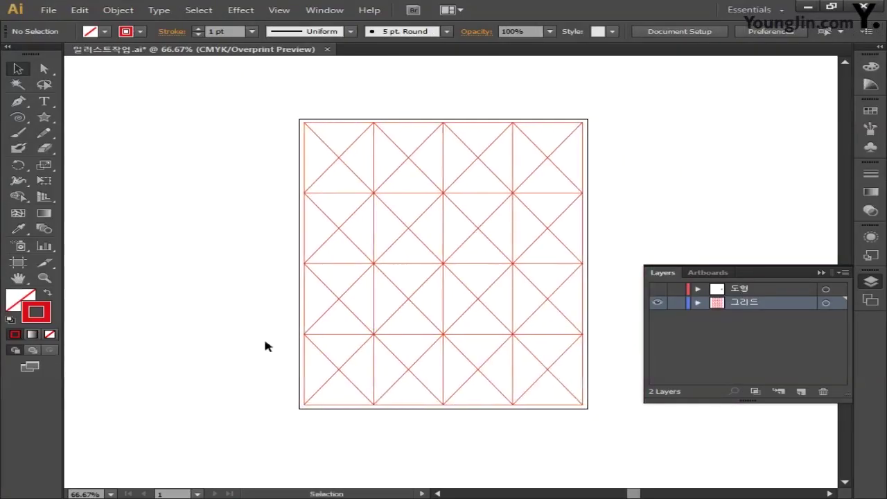
{"action": "left_click", "coordinate": [657, 302]}
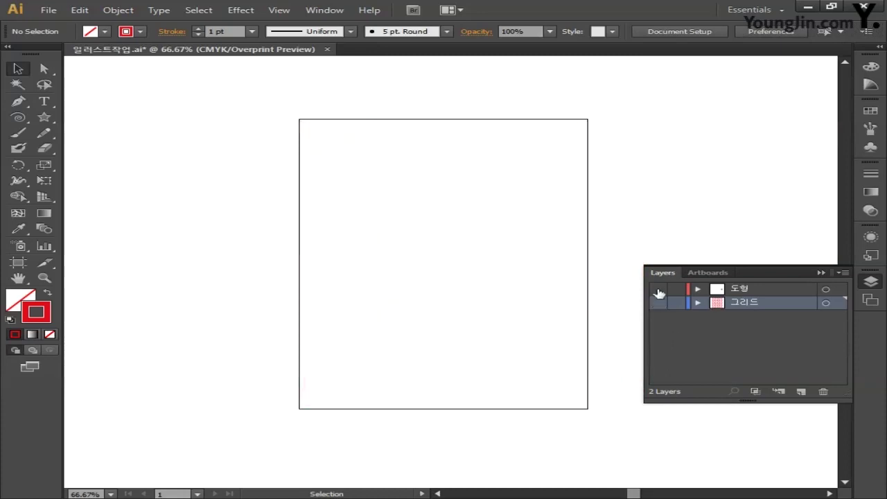
{"action": "left_click", "coordinate": [657, 289]}
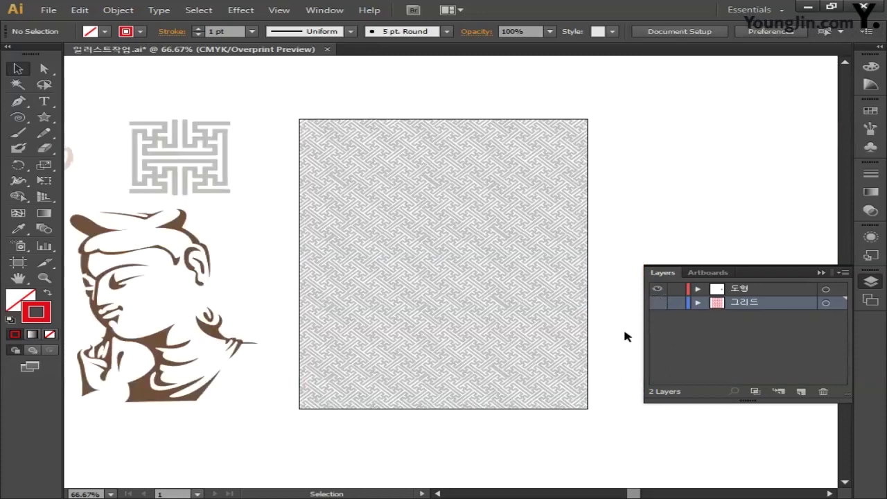
{"action": "left_click", "coordinate": [528, 333]}
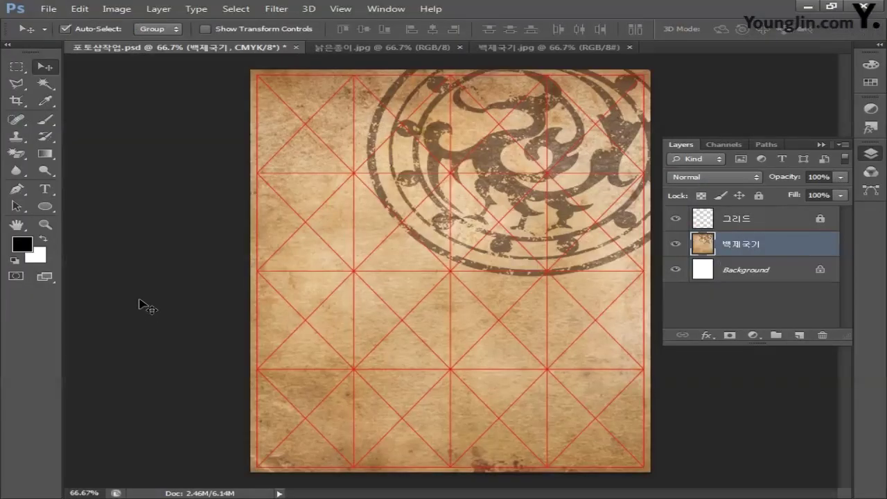
Step: Paste the copied pattern as pixels into the Photoshop document, covering the page above the 백제국기 layer
{"action": "key", "text": "ctrl+v"}
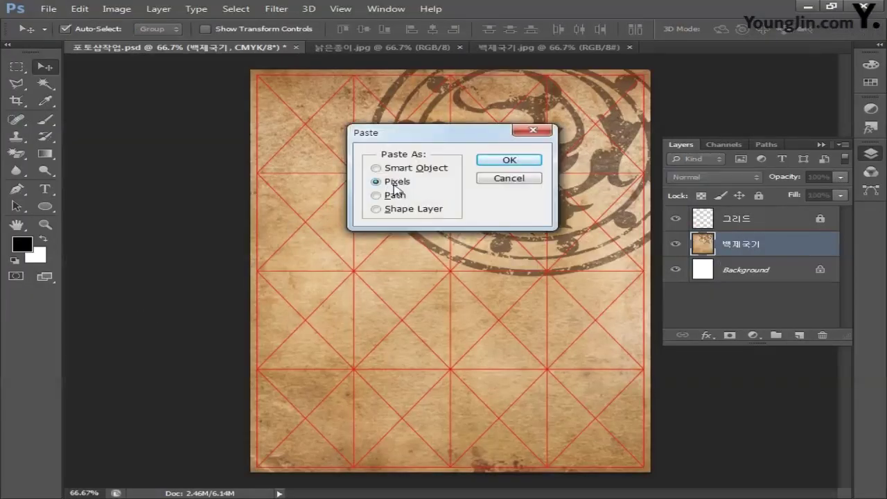
{"action": "left_click", "coordinate": [499, 160]}
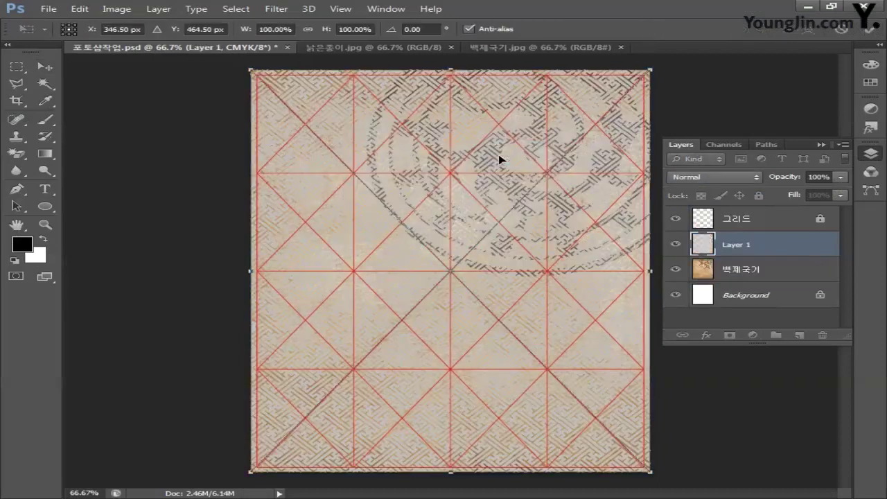
{"action": "key", "text": "Return"}
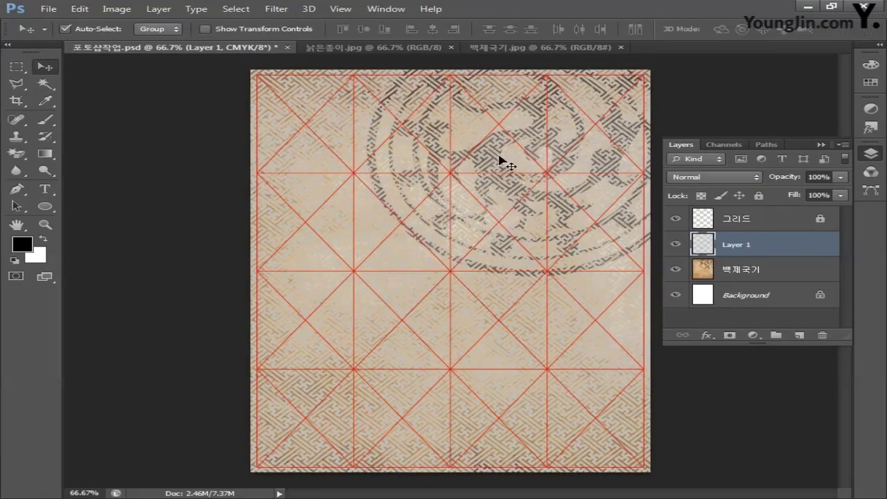
Step: Set the pasted pattern layer's blend mode to Multiply and its opacity to 90%
{"action": "left_click", "coordinate": [695, 178]}
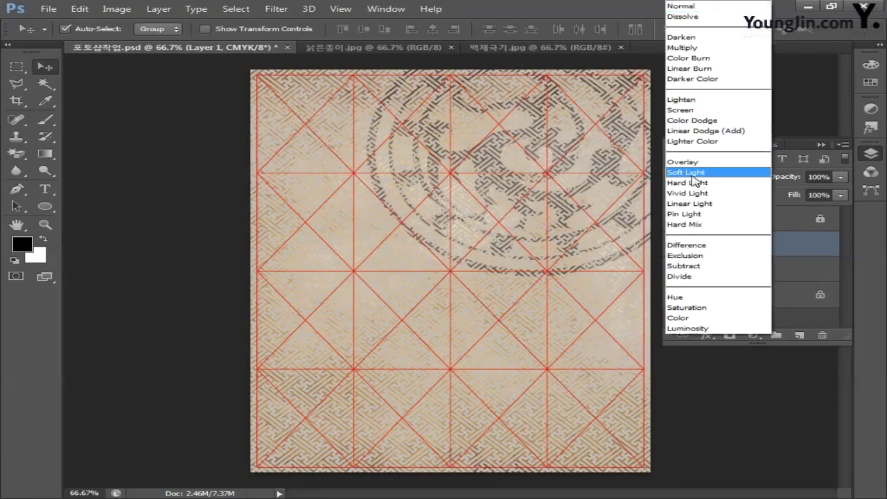
{"action": "left_click", "coordinate": [682, 47]}
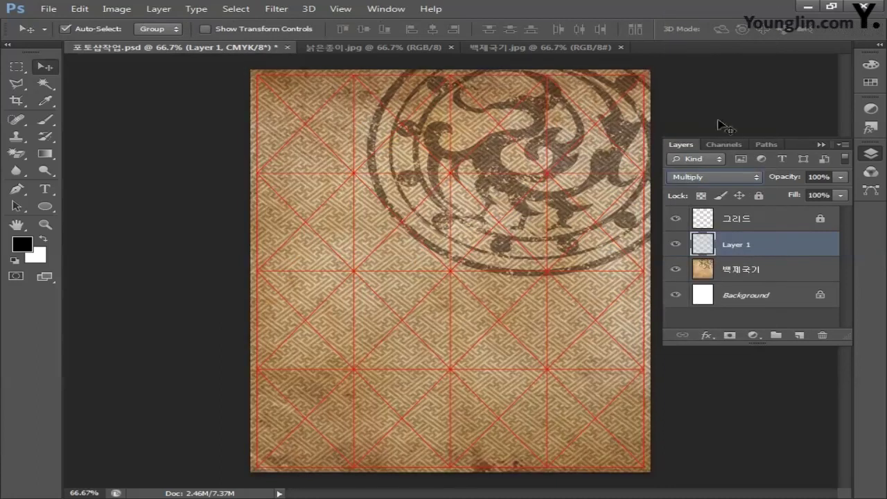
{"action": "left_click", "coordinate": [818, 178]}
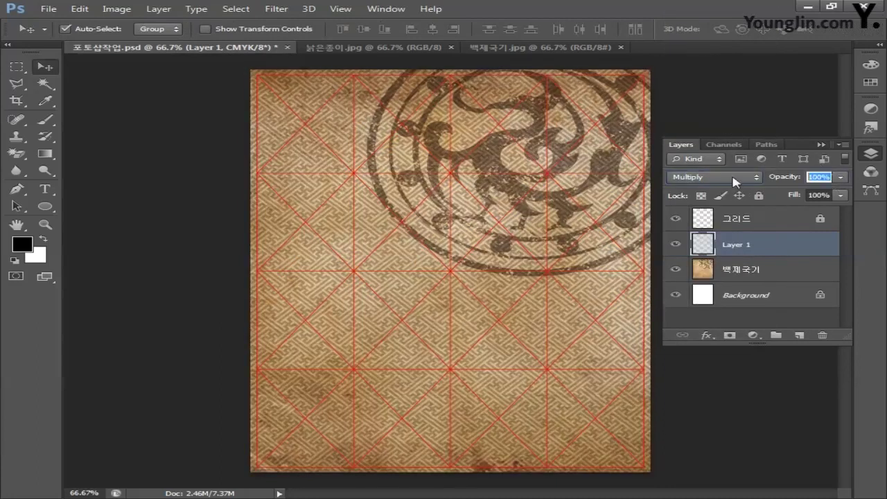
{"action": "type", "text": "90"}
Step: Rename the pattern layer 패턴 and add a layer mask to it
{"action": "double_click", "coordinate": [734, 246]}
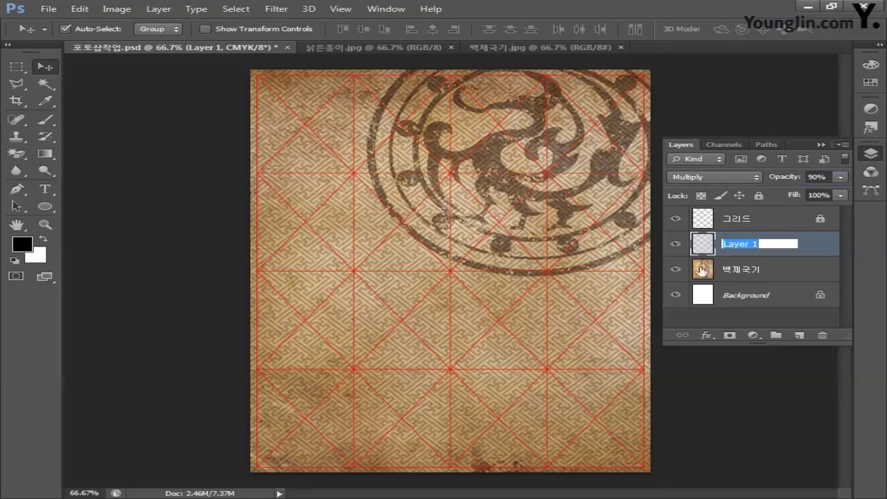
{"action": "type", "text": "패턴"}
{"action": "key", "text": "Return"}
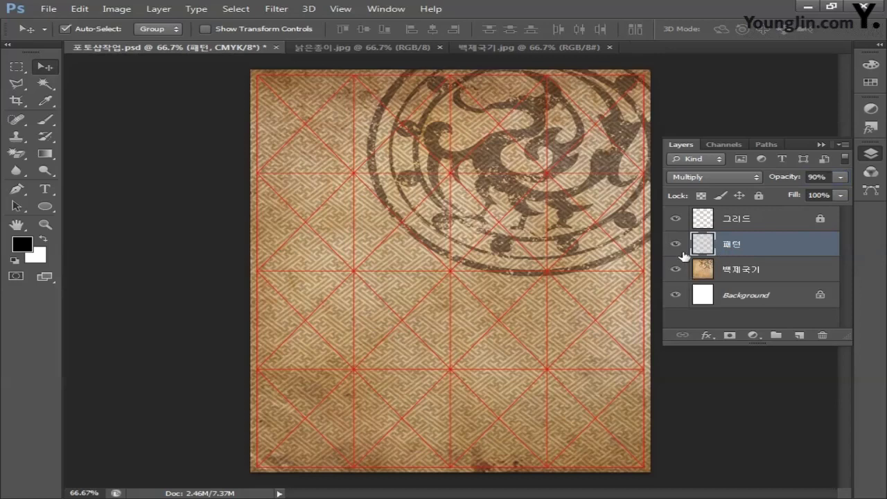
{"action": "left_click", "coordinate": [731, 336]}
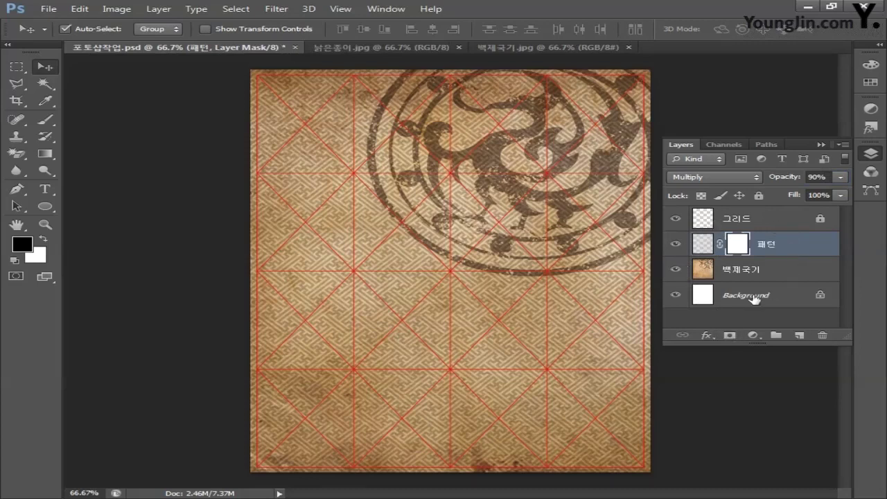
Step: Fade out the pattern's lower part with a black-to-white linear gradient on its mask, running upward from the third to the first inner grid line
{"action": "left_click", "coordinate": [45, 153]}
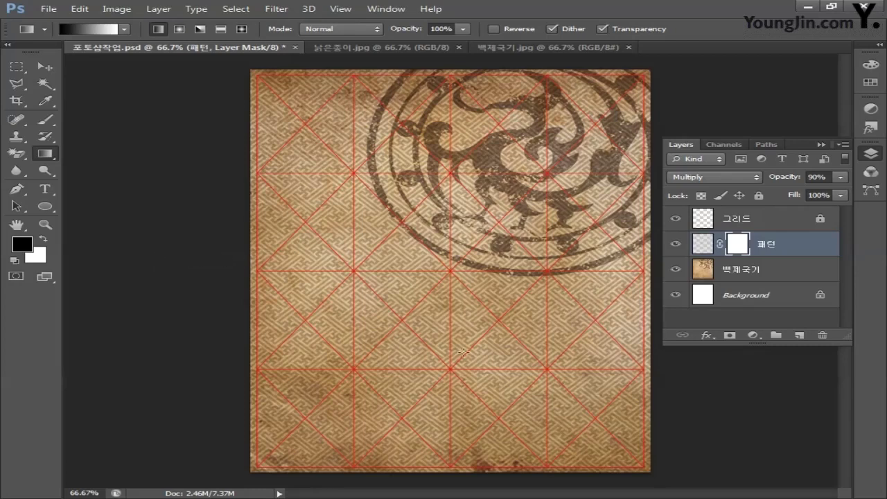
{"action": "left_click_drag", "start_coordinate": [455, 368], "coordinate": [454, 173]}
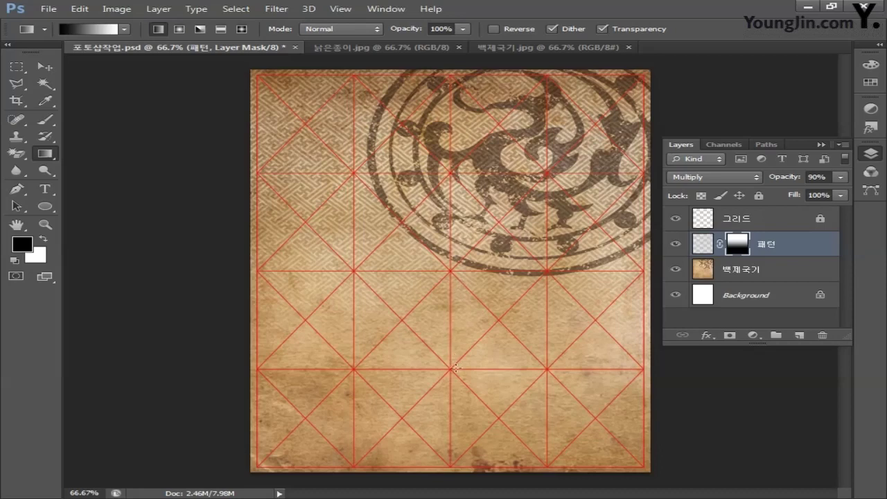
Step: Merge the 패턴 and 백제국기 layers into one layer and save the document
{"action": "left_click", "coordinate": [780, 270], "text": "shift"}
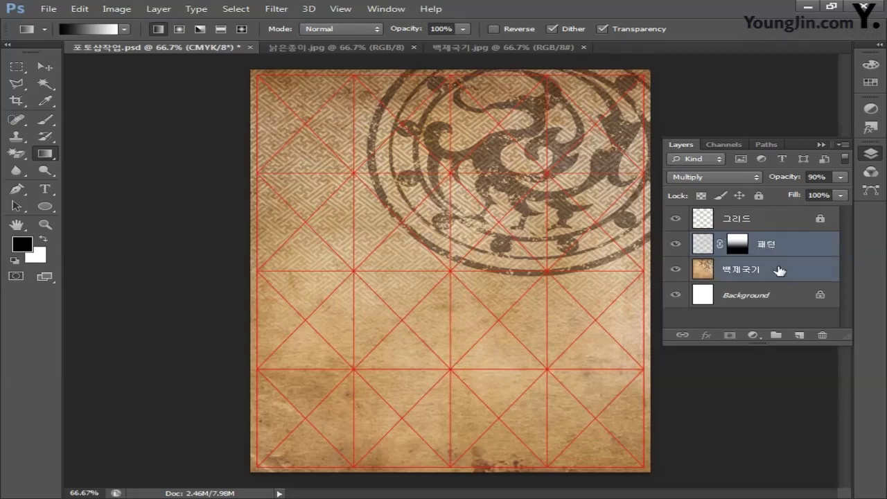
{"action": "key", "text": "ctrl+e"}
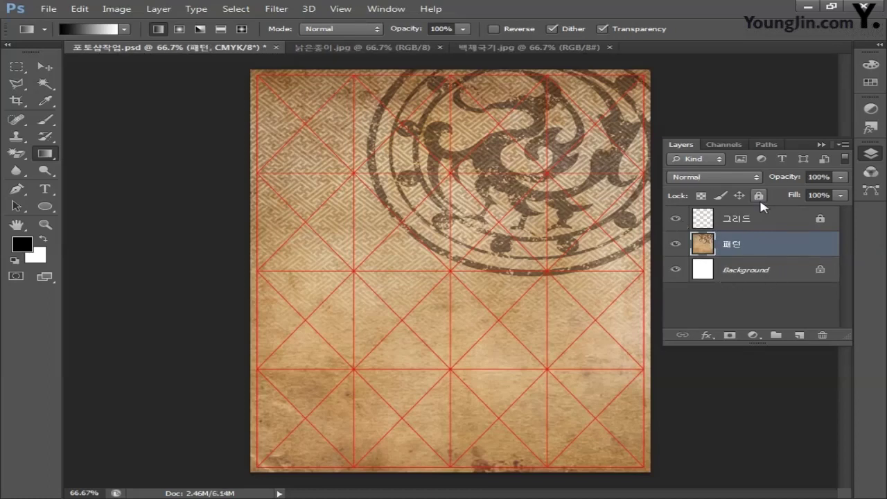
{"action": "key", "text": "ctrl+s"}
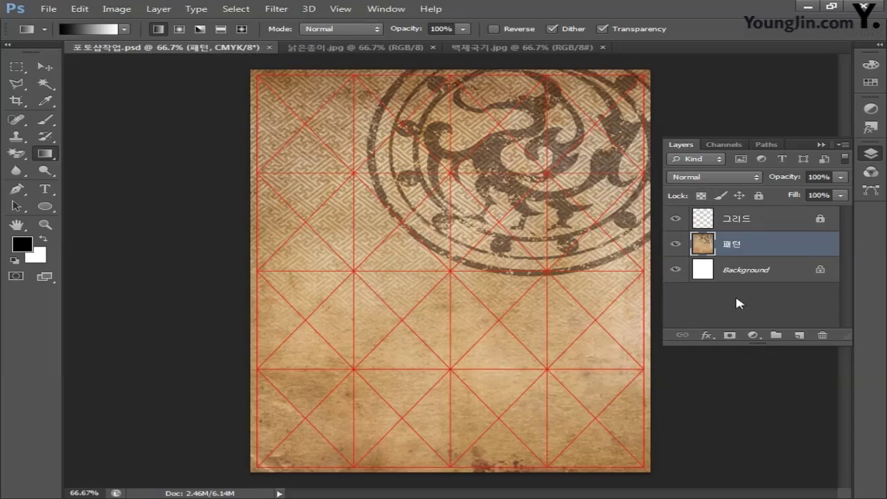
Step: Switch to Illustrator and copy the brown Buddha line drawing beside the artboard
{"action": "key", "text": "alt+Tab"}
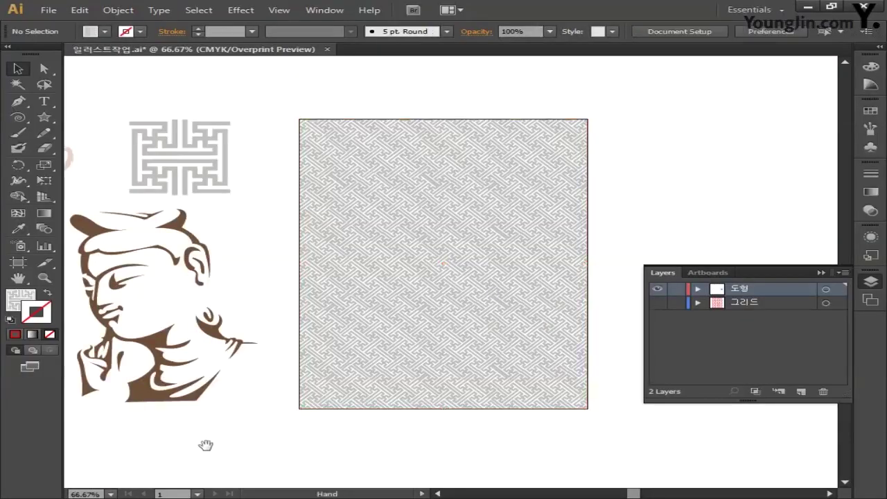
{"action": "left_click_drag", "start_coordinate": [204, 444], "coordinate": [315, 242]}
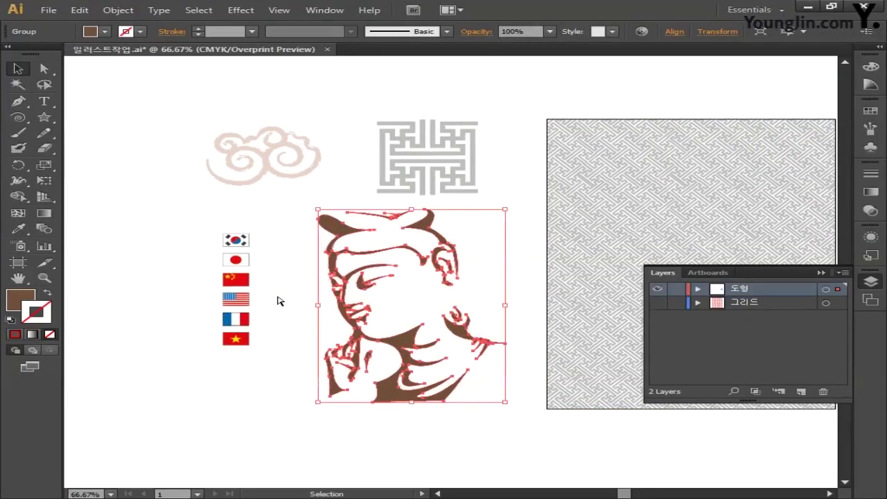
{"action": "key", "text": "a"}
{"action": "key", "text": "v"}
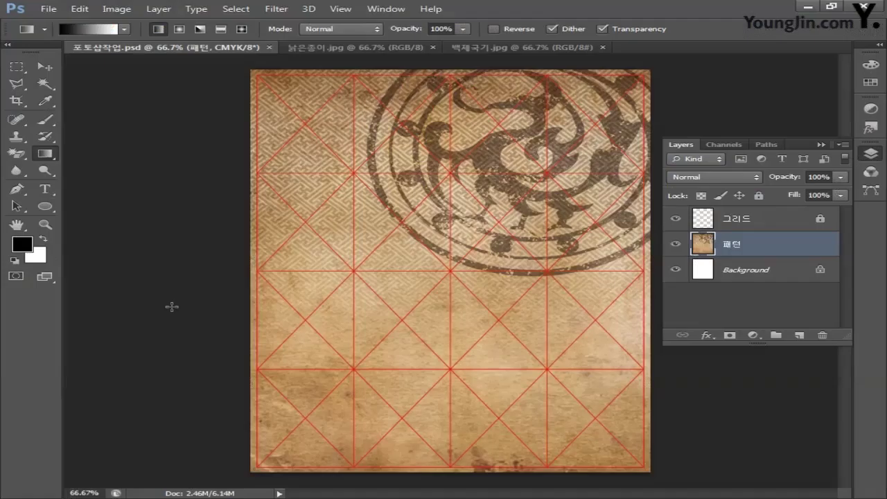
Step: Paste the Buddha into the Photoshop document as pixels, scaled to about 73% and placed in the page's lower-right corner
{"action": "key", "text": "ctrl+v"}
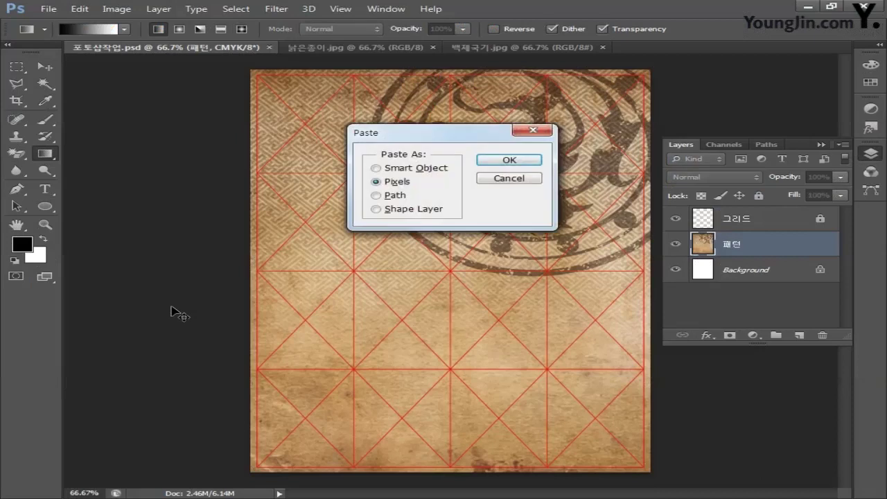
{"action": "left_click", "coordinate": [485, 162]}
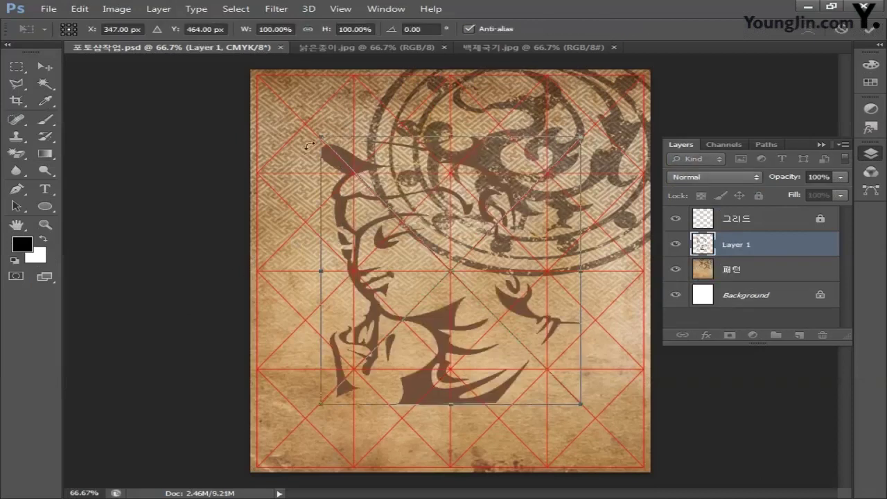
{"action": "left_click_drag", "start_coordinate": [321, 136], "coordinate": [394, 212]}
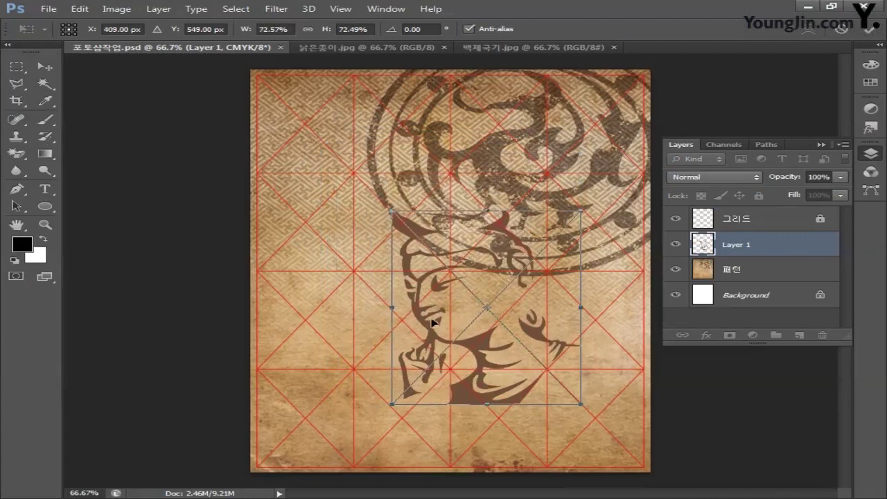
{"action": "left_click_drag", "start_coordinate": [436, 323], "coordinate": [524, 390]}
{"action": "left_click_drag", "start_coordinate": [479, 280], "coordinate": [473, 277]}
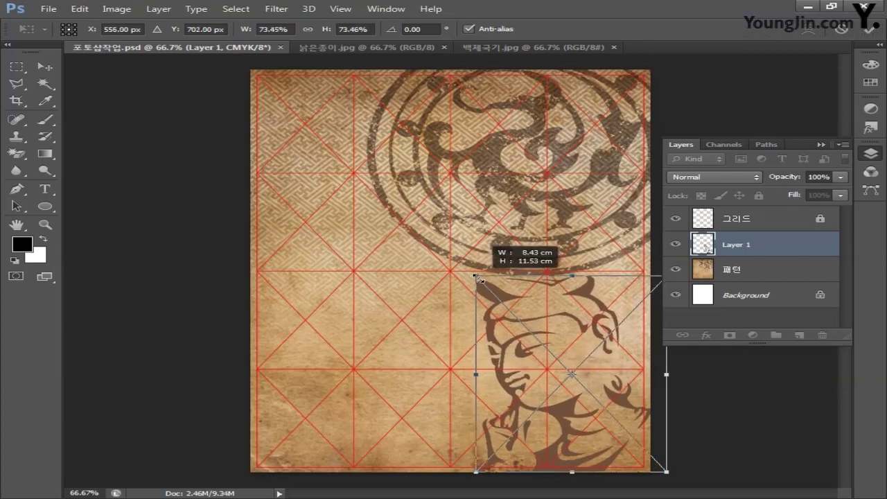
{"action": "key", "text": "Return"}
{"action": "key", "text": "g"}
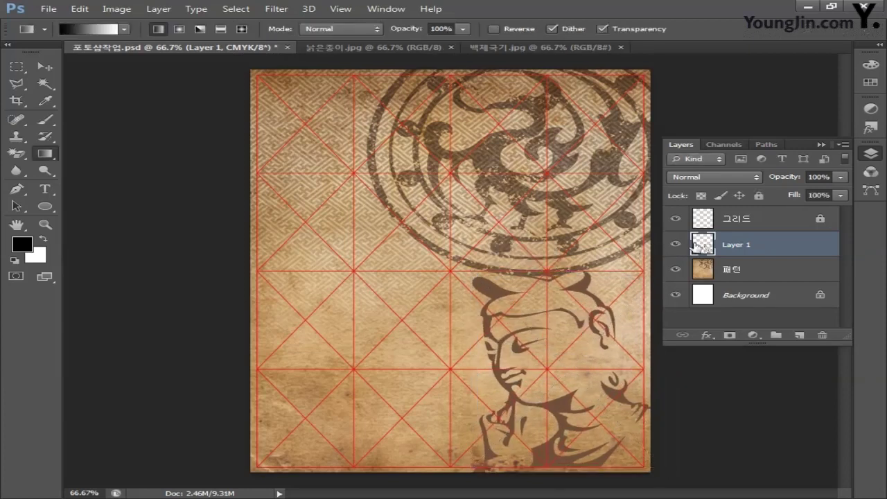
Step: Rename the pasted Buddha layer 불상
{"action": "double_click", "coordinate": [734, 243]}
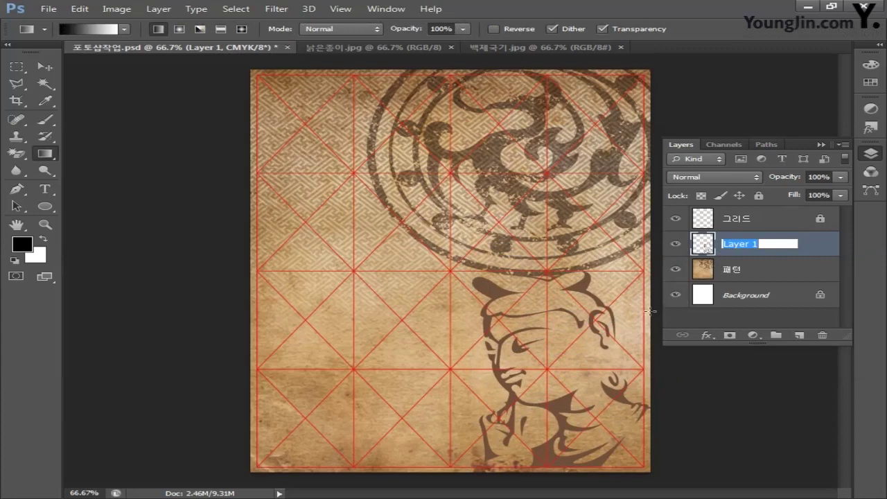
{"action": "type", "text": "불상"}
{"action": "key", "text": "Return"}
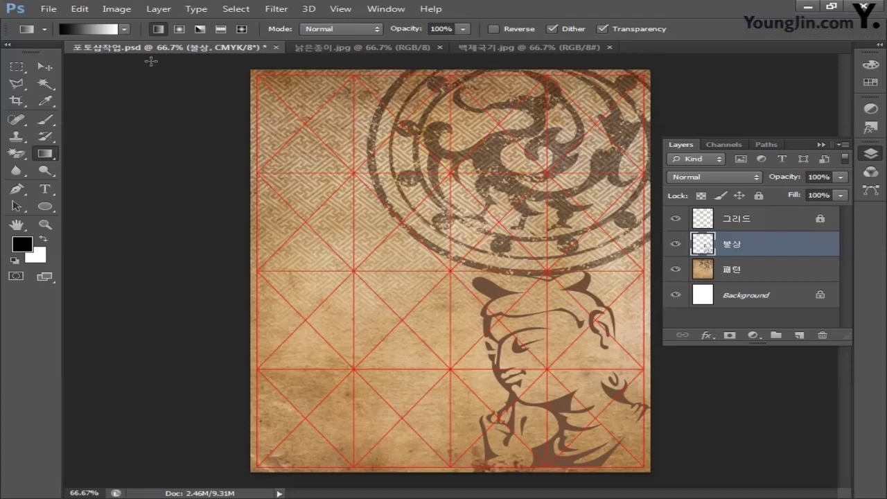
Step: Convert the document to RGB Color mode without flattening the layers
{"action": "left_click", "coordinate": [116, 9]}
{"action": "mouse_move", "coordinate": [119, 28]}
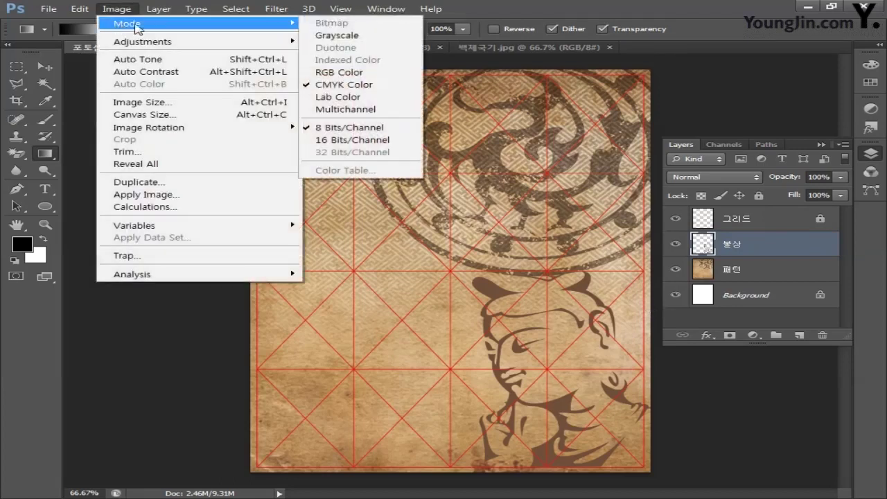
{"action": "left_click", "coordinate": [341, 73]}
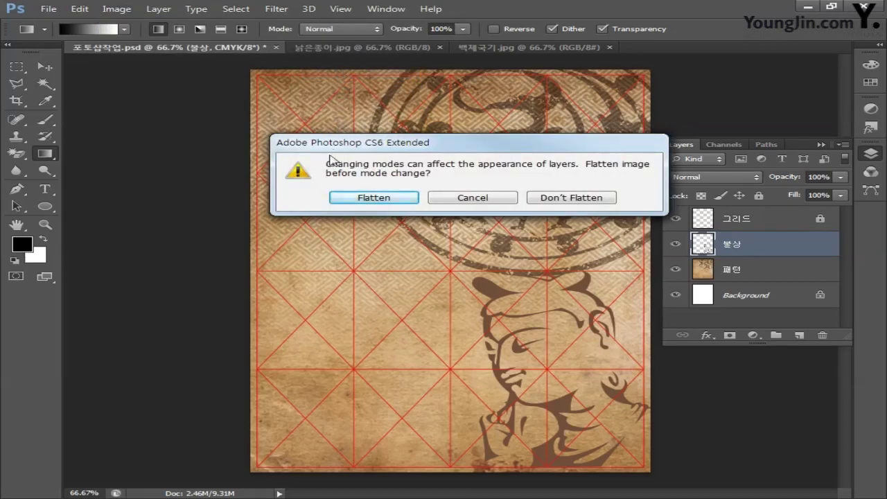
{"action": "left_click", "coordinate": [572, 198]}
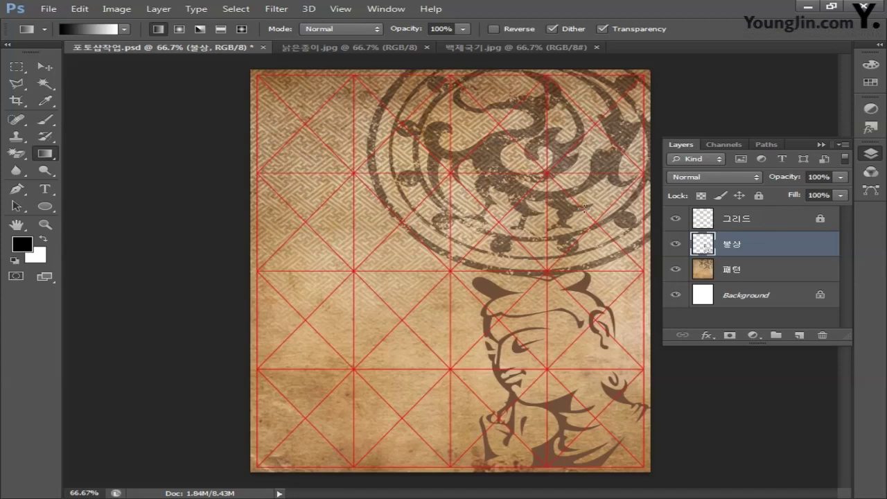
Step: Set the foreground color to C 30, M 40, Y 70, K 0
{"action": "left_click", "coordinate": [22, 246]}
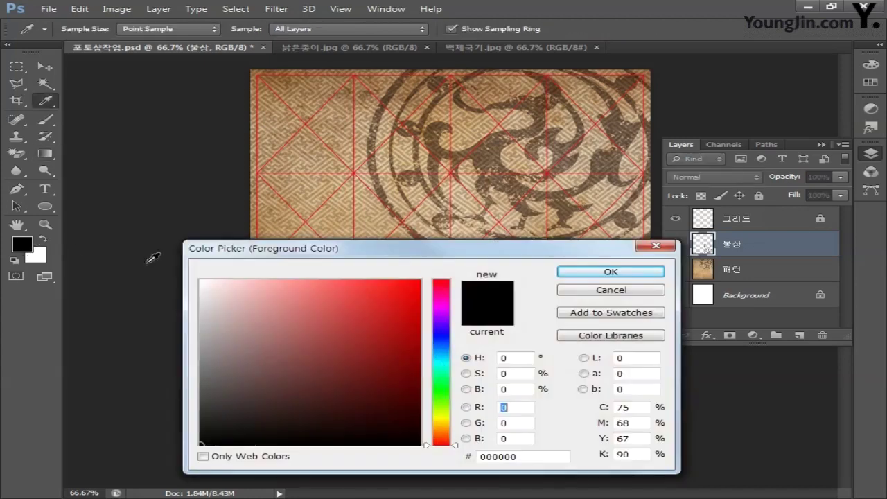
{"action": "left_click", "coordinate": [623, 407]}
{"action": "type", "text": "30"}
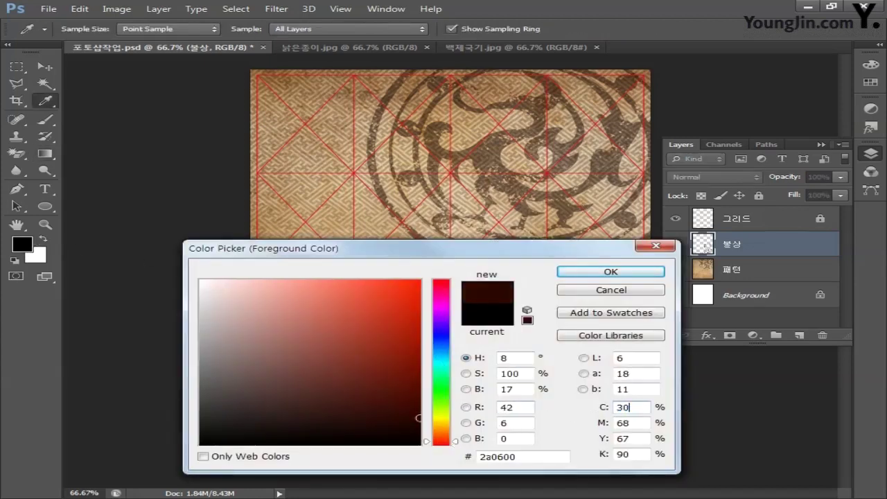
{"action": "key", "text": "Tab"}
{"action": "type", "text": "40"}
{"action": "key", "text": "Tab"}
{"action": "type", "text": "70"}
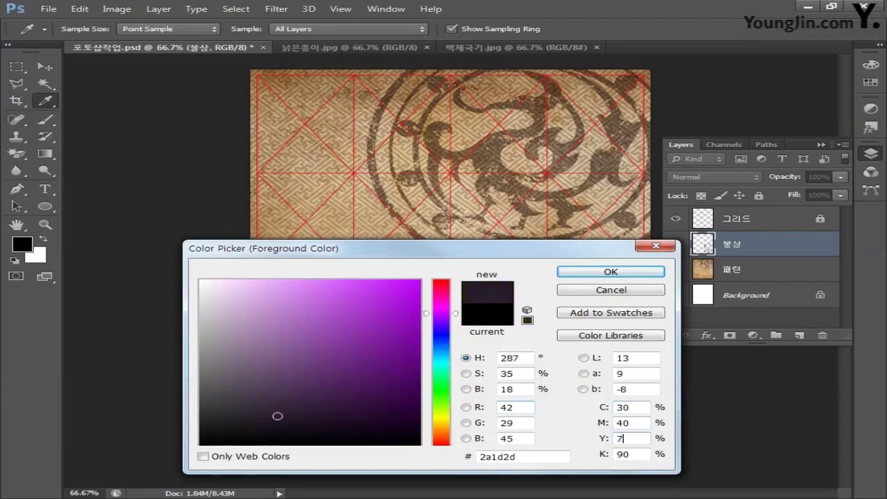
{"action": "key", "text": "Tab"}
{"action": "type", "text": "0"}
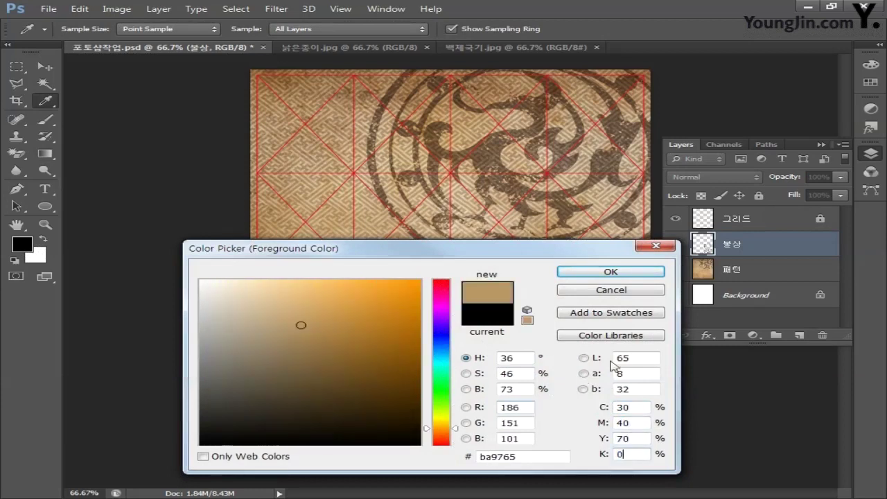
{"action": "left_click", "coordinate": [610, 272]}
{"action": "key", "text": "g"}
{"action": "key", "text": "i"}
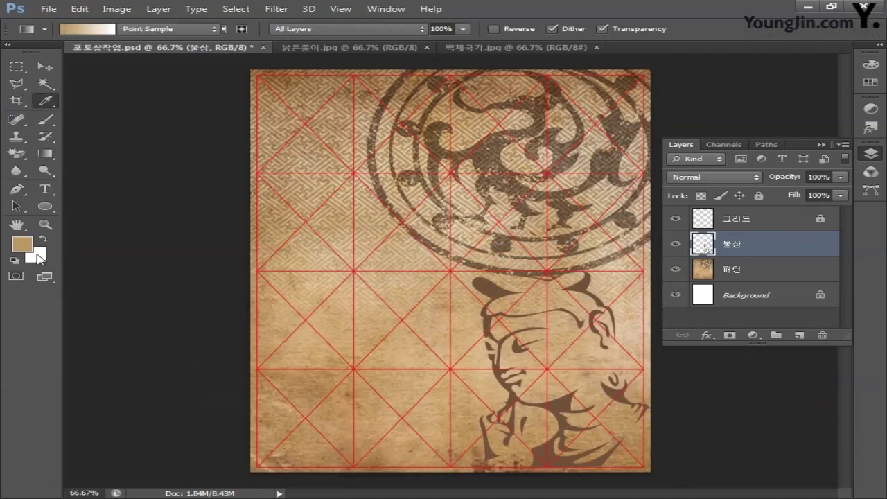
Step: Set the background color to C 60, M 70, Y 80, K 20
{"action": "left_click", "coordinate": [40, 258]}
{"action": "left_click", "coordinate": [630, 407]}
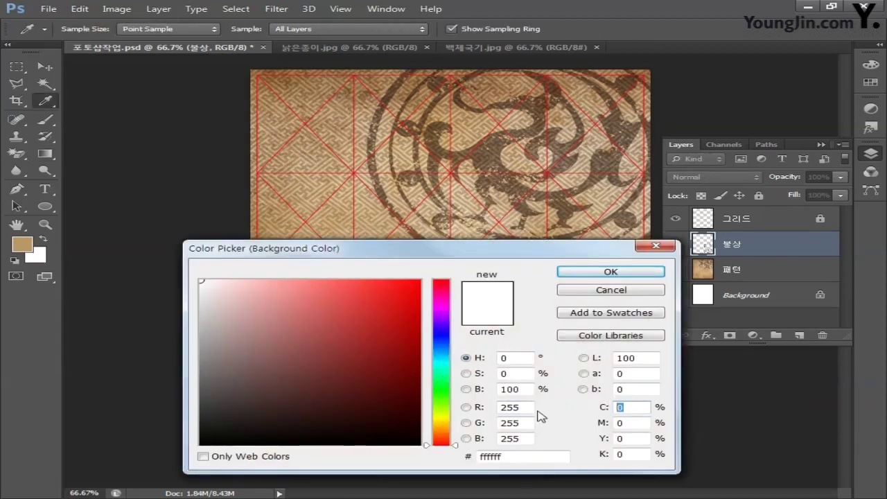
{"action": "type", "text": "60"}
{"action": "key", "text": "Tab"}
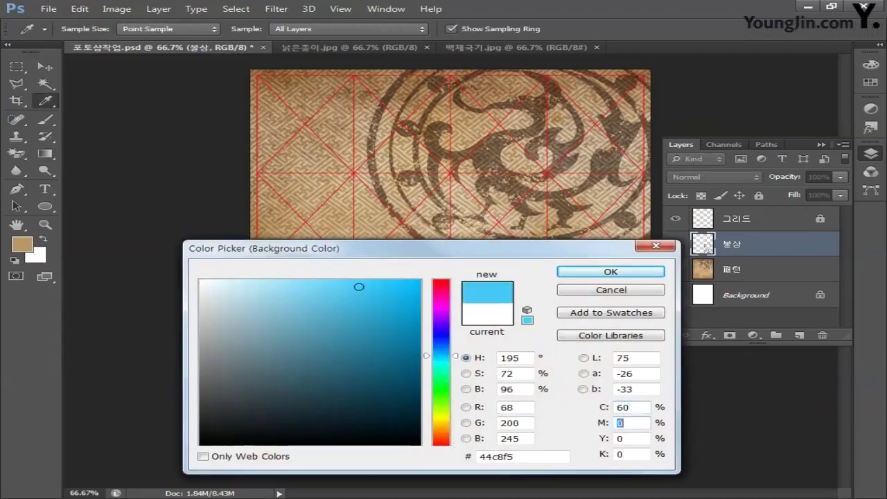
{"action": "type", "text": "70"}
{"action": "key", "text": "Tab"}
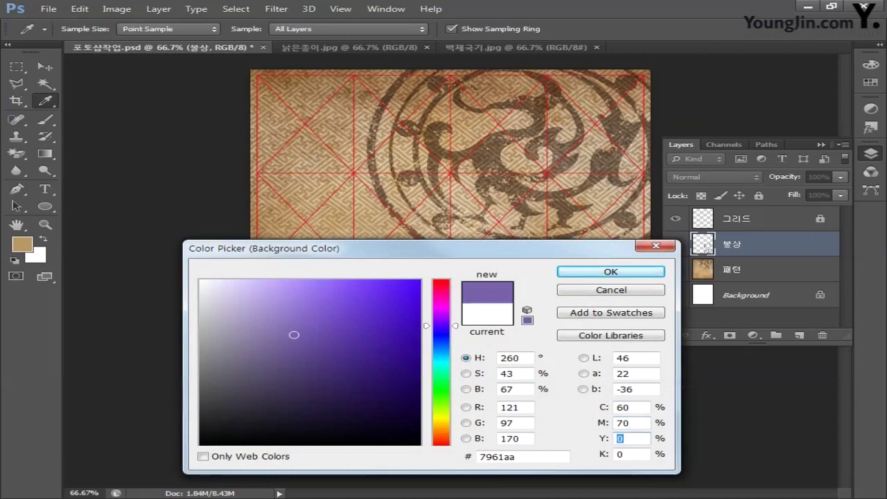
{"action": "type", "text": "80"}
{"action": "key", "text": "Tab"}
{"action": "type", "text": "20"}
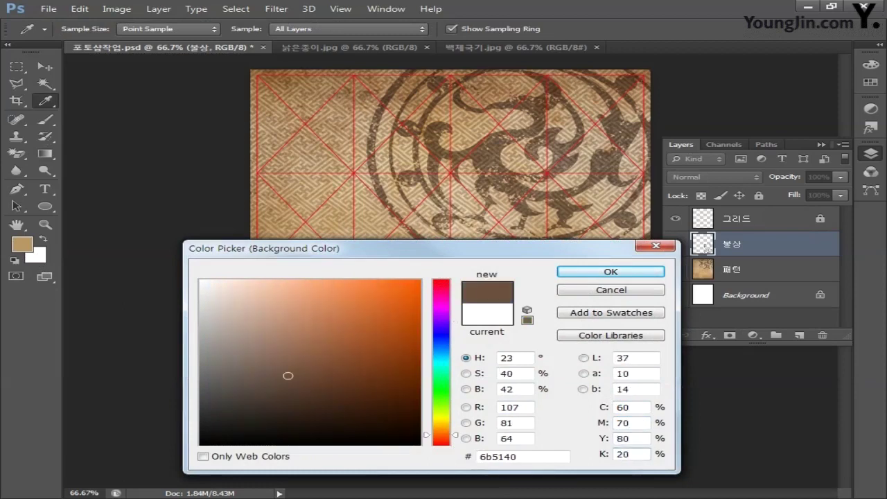
{"action": "left_click", "coordinate": [611, 272]}
{"action": "key", "text": "g"}
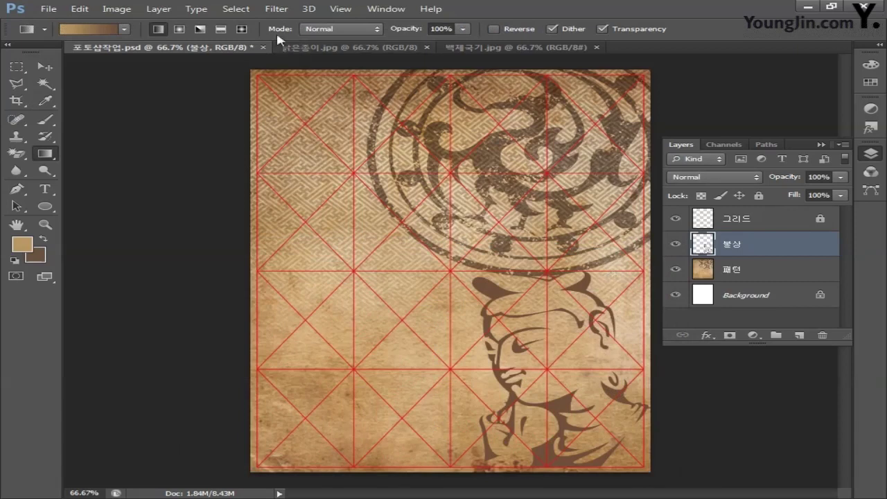
Step: Apply the Graphic Pen sketch filter to the 불상 layer with stroke length 15, light/dark balance 25 and right diagonal strokes
{"action": "left_click", "coordinate": [277, 9]}
{"action": "left_click", "coordinate": [293, 59]}
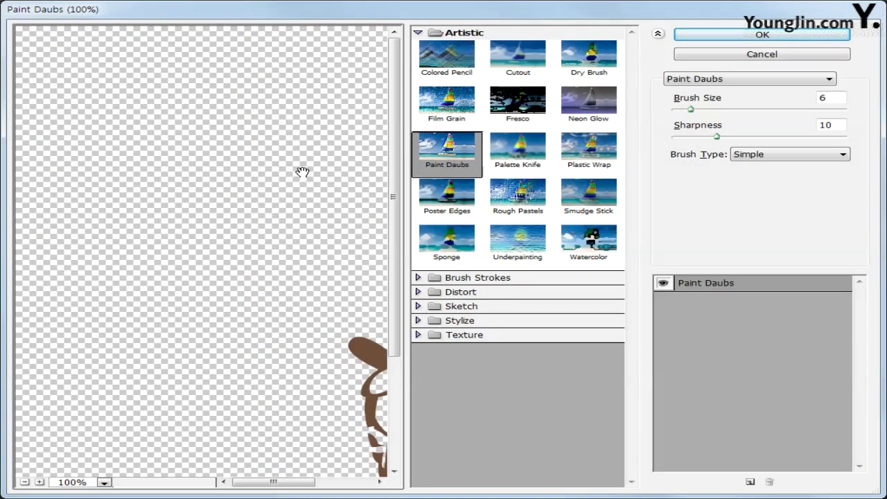
{"action": "left_click", "coordinate": [418, 307]}
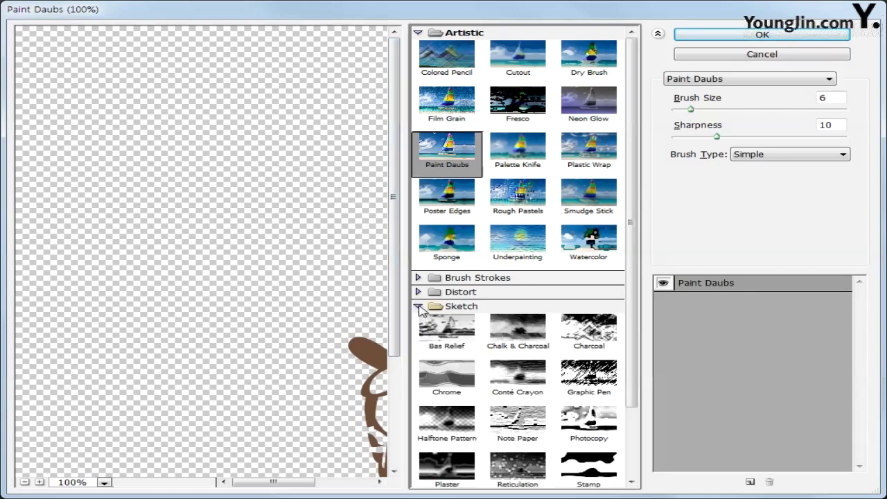
{"action": "left_click", "coordinate": [586, 381]}
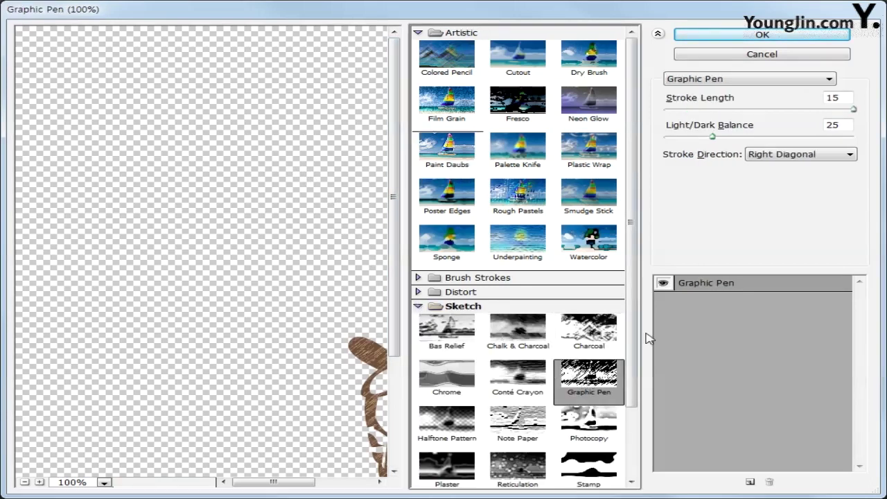
{"action": "double_click", "coordinate": [835, 97]}
{"action": "type", "text": "15"}
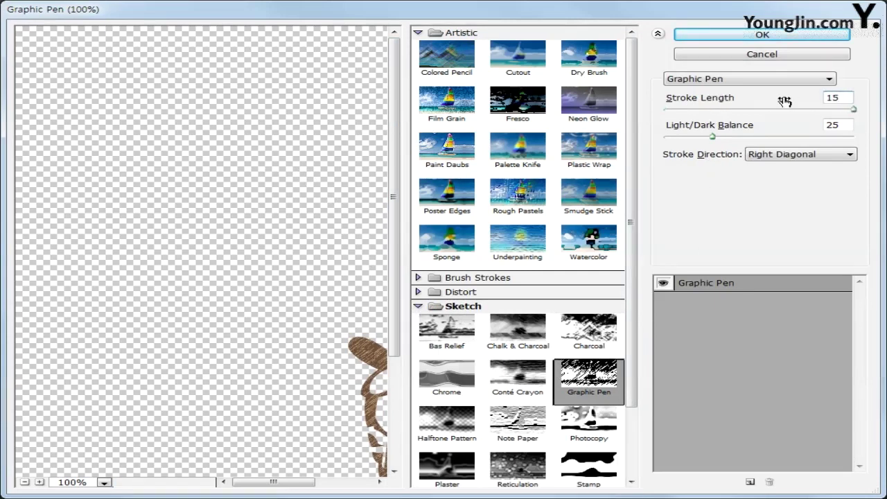
{"action": "double_click", "coordinate": [833, 125]}
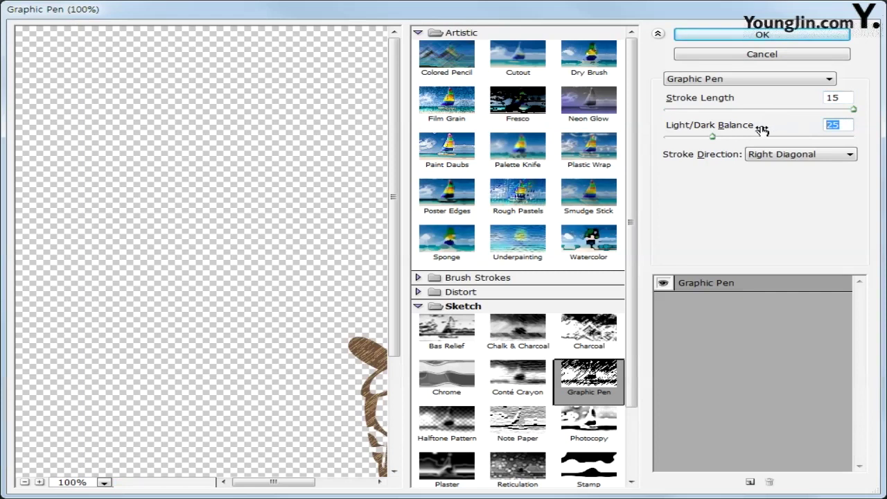
{"action": "type", "text": "25"}
{"action": "left_click", "coordinate": [766, 38]}
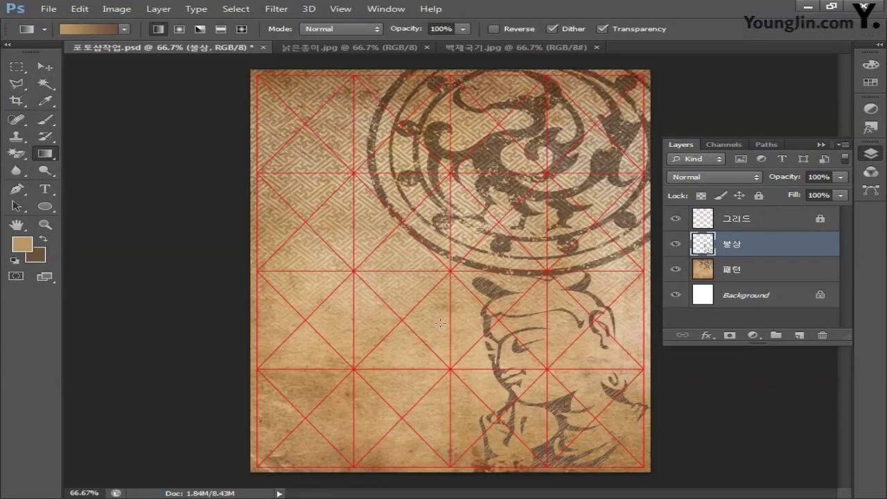
Step: Convert the document to CMYK Color mode without flattening the layers, accepting the U.S. Web Coated (SWOP) v2 profile
{"action": "left_click", "coordinate": [115, 10]}
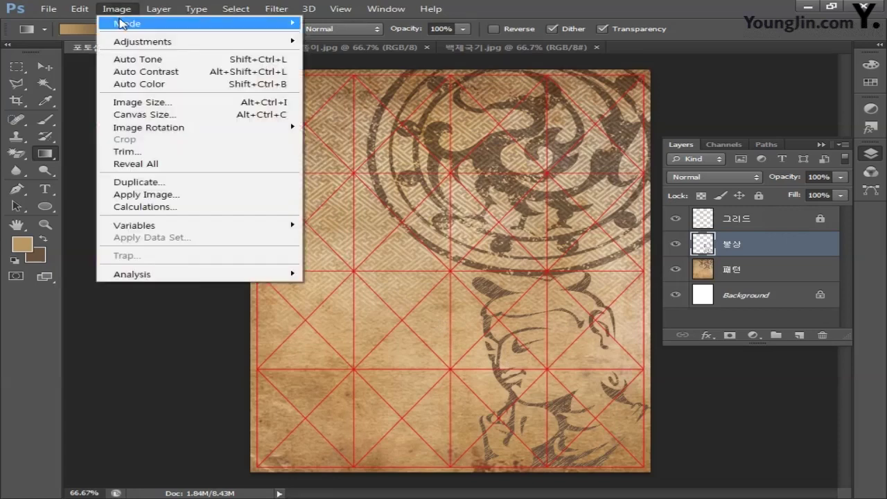
{"action": "mouse_move", "coordinate": [122, 24]}
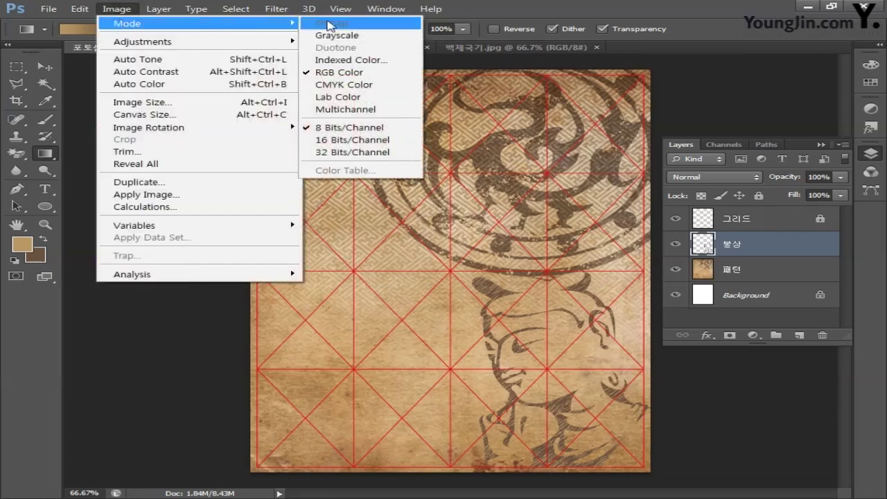
{"action": "left_click", "coordinate": [347, 85]}
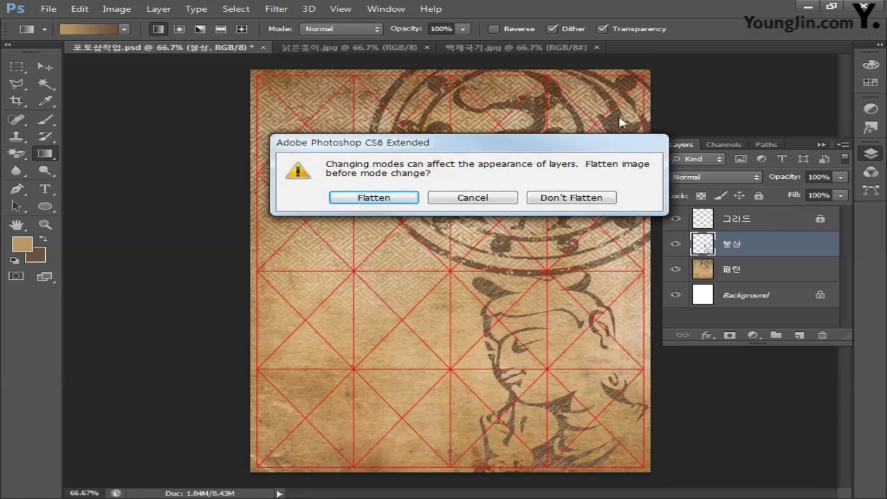
{"action": "left_click", "coordinate": [572, 198]}
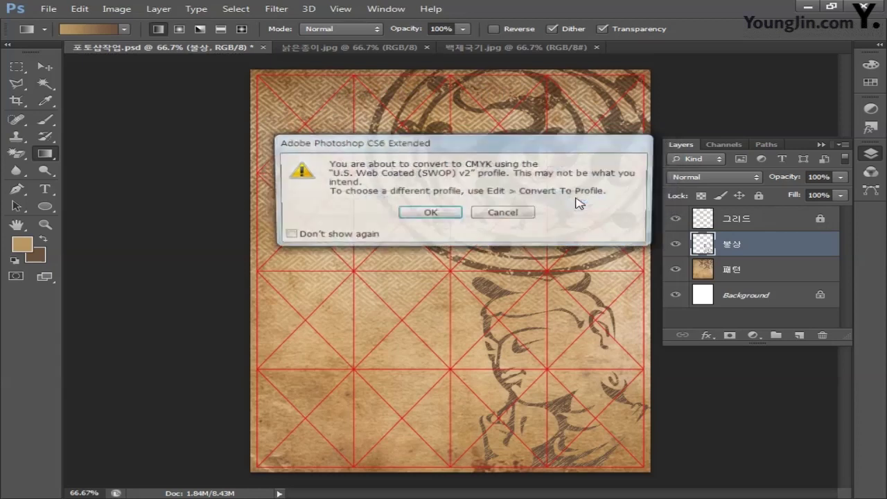
{"action": "left_click", "coordinate": [432, 214]}
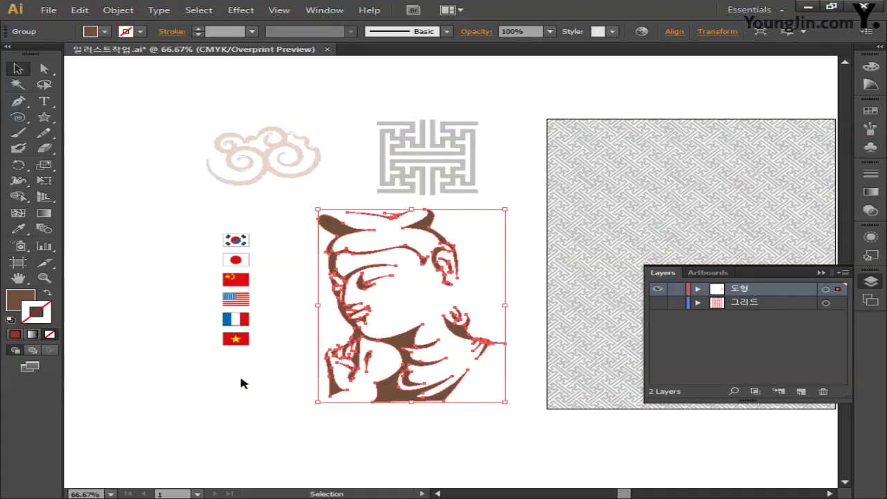
Step: Copy the column of six flags from the Illustrator file, paste it into the Photoshop document as pixels and place it over the emblem's right part
{"action": "left_click", "coordinate": [241, 379]}
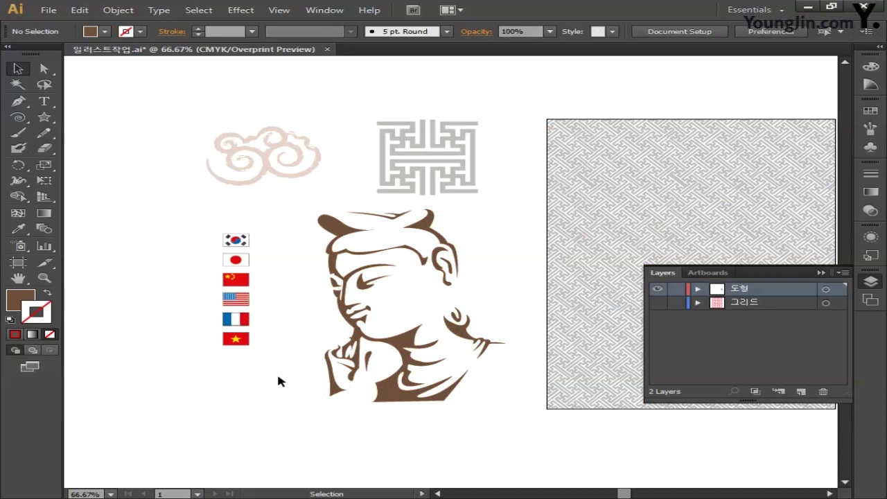
{"action": "left_click_drag", "start_coordinate": [277, 375], "coordinate": [172, 217]}
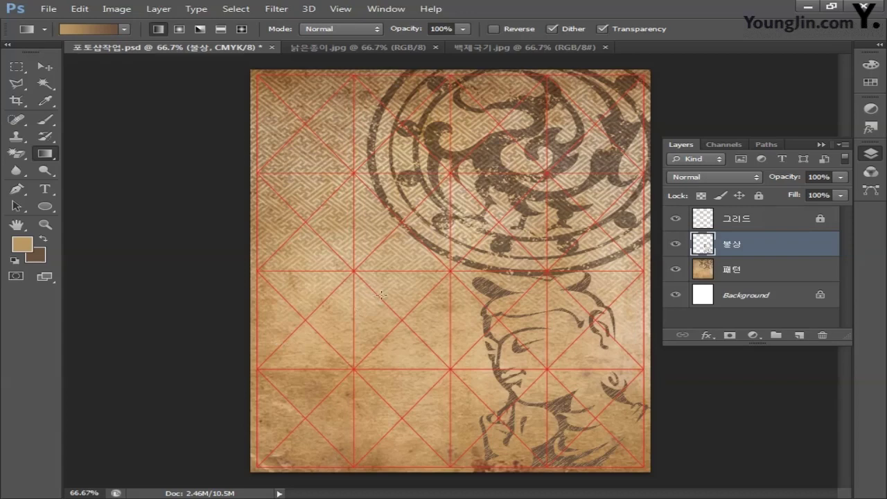
{"action": "key", "text": "ctrl+v"}
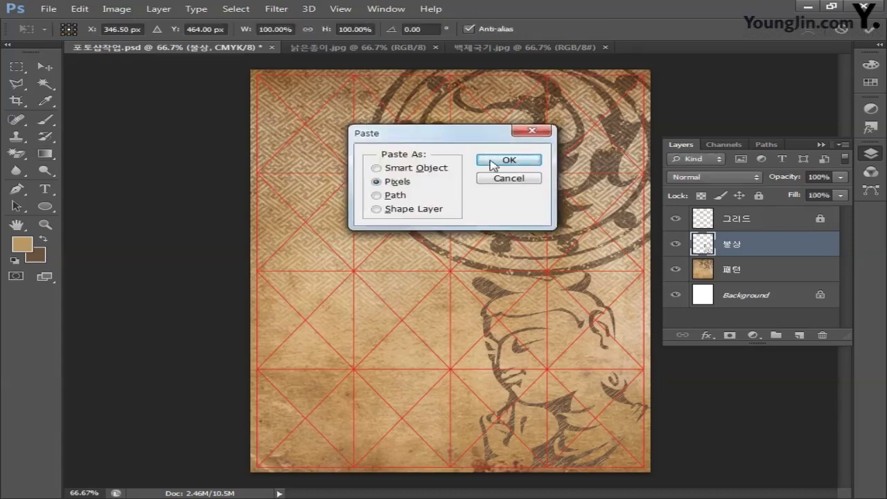
{"action": "left_click", "coordinate": [508, 160]}
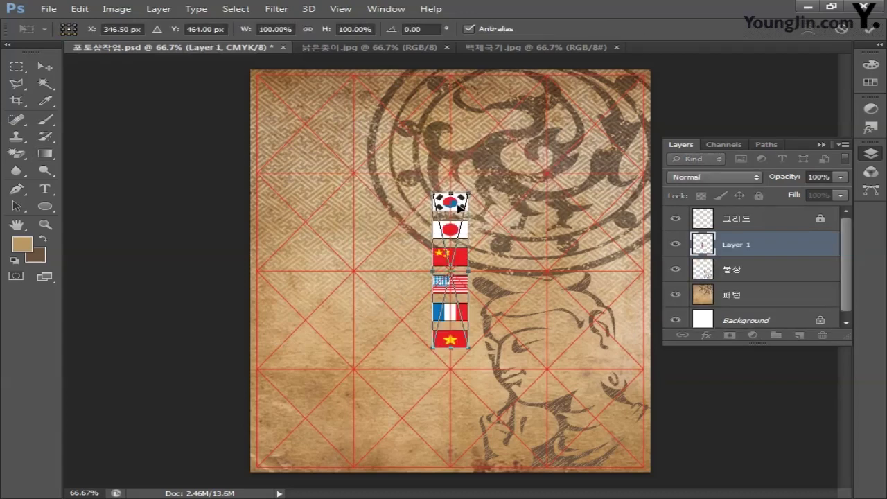
{"action": "left_click_drag", "start_coordinate": [459, 207], "coordinate": [600, 136]}
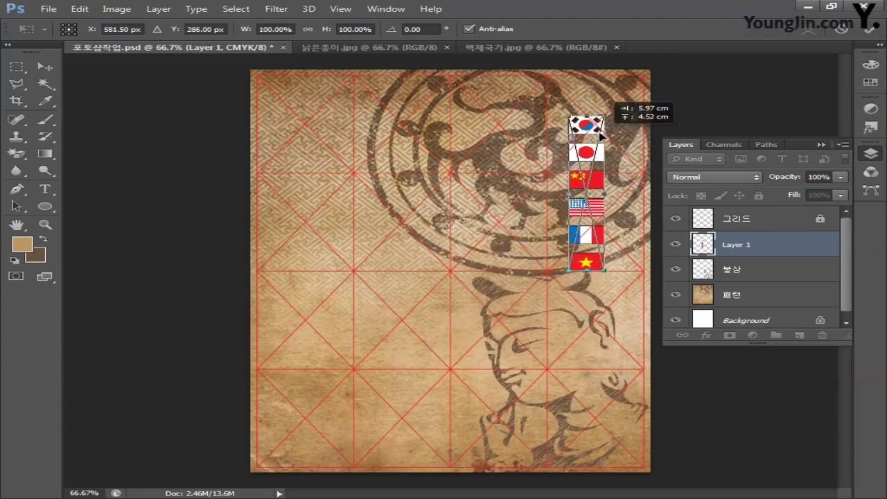
{"action": "key", "text": "g"}
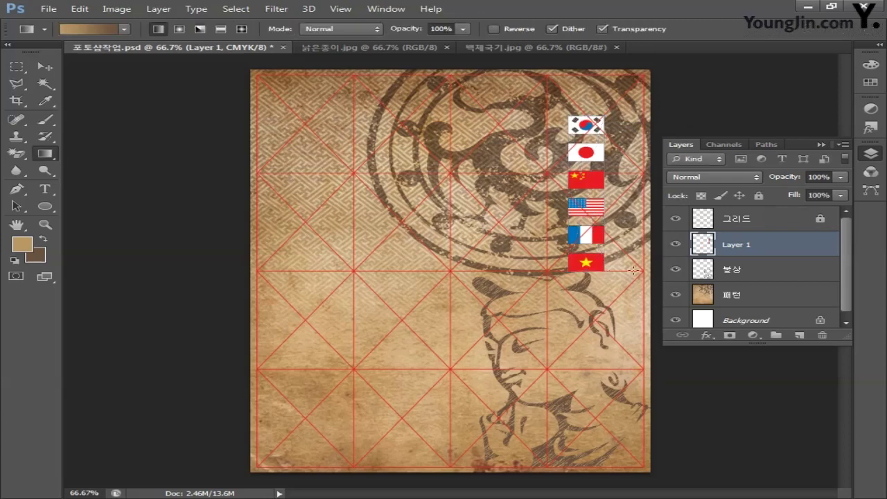
Step: Rename the pasted flags layer as 국기
{"action": "double_click", "coordinate": [736, 244]}
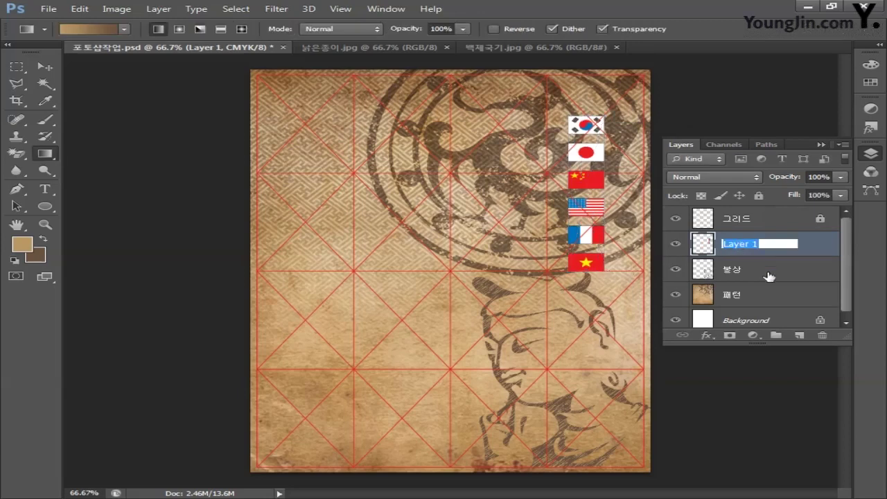
{"action": "type", "text": "국기"}
{"action": "key", "text": "Return"}
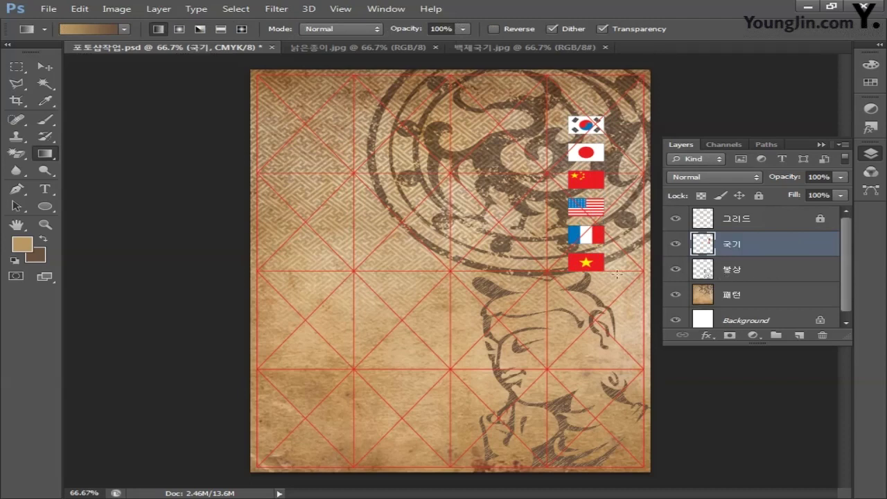
Step: Copy the cloud ornament from the Illustrator file 일러스트작업.ai and paste it into the Photoshop document as pixels
{"action": "key", "text": "alt+Tab"}
{"action": "left_click", "coordinate": [184, 131]}
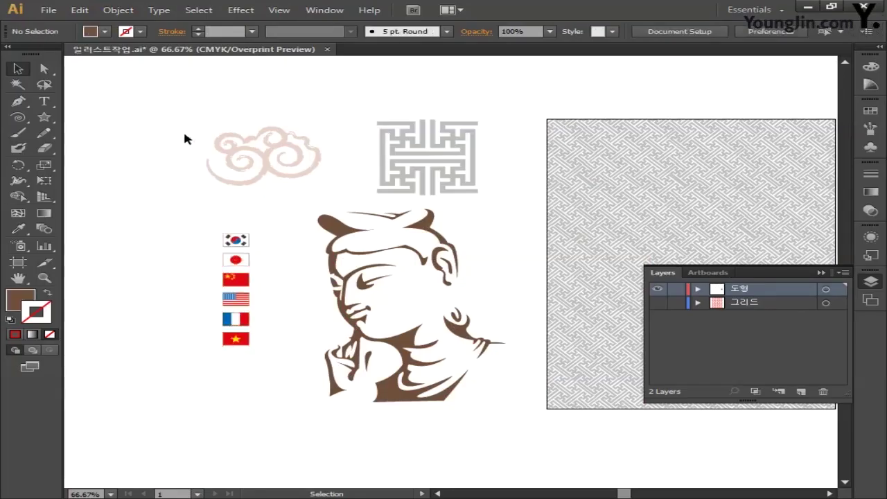
{"action": "left_click_drag", "start_coordinate": [183, 110], "coordinate": [333, 199]}
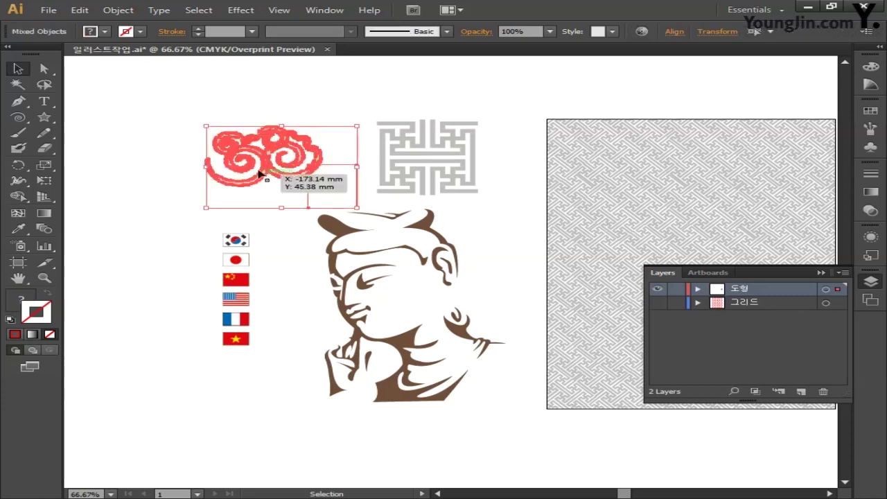
{"action": "left_click_drag", "start_coordinate": [166, 103], "coordinate": [295, 176]}
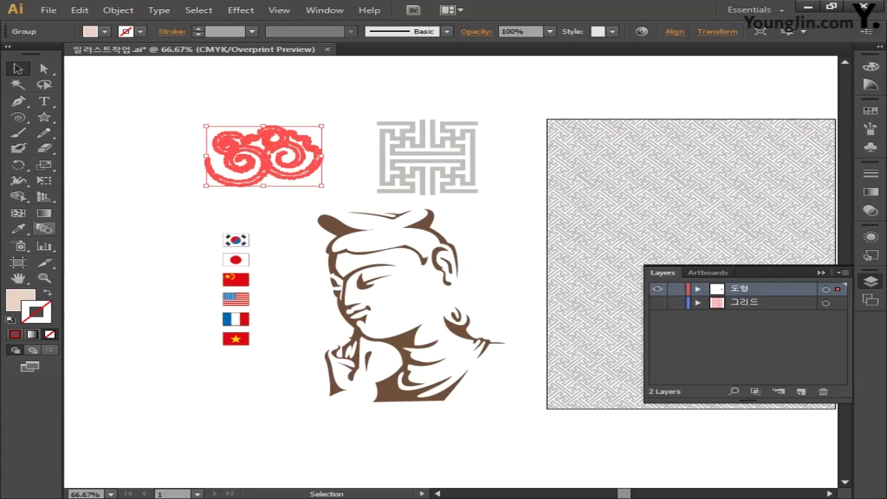
{"action": "key", "text": "alt+Tab"}
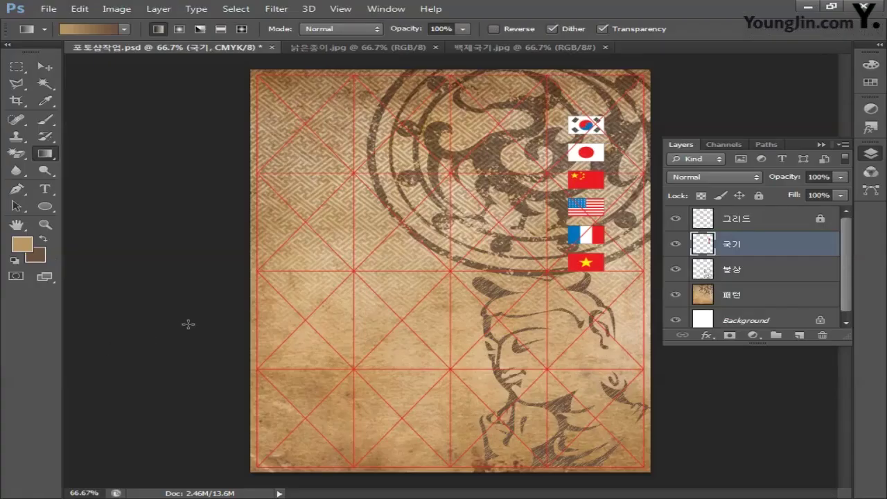
{"action": "key", "text": "ctrl+v"}
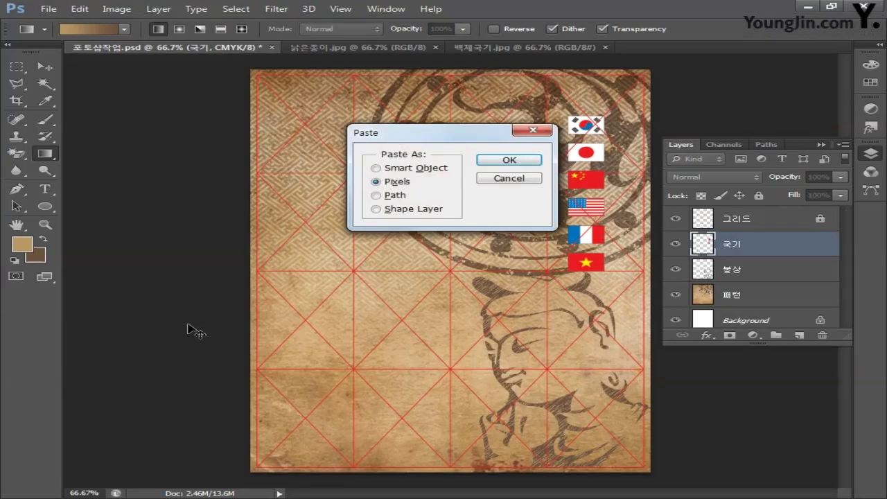
{"action": "left_click", "coordinate": [493, 161]}
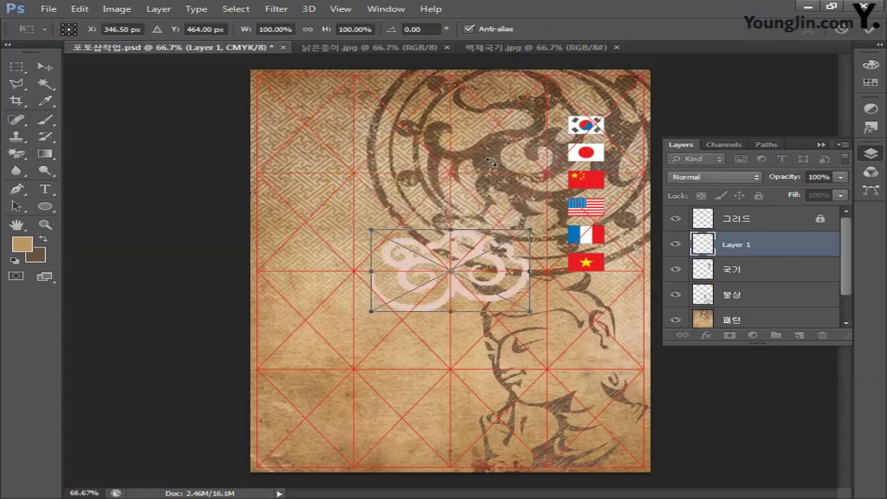
Step: Scale the pasted cloud to about 95%, rotate it about -15° and place it over the lower part of the Buddha drawing
{"action": "left_click_drag", "start_coordinate": [472, 248], "coordinate": [579, 399]}
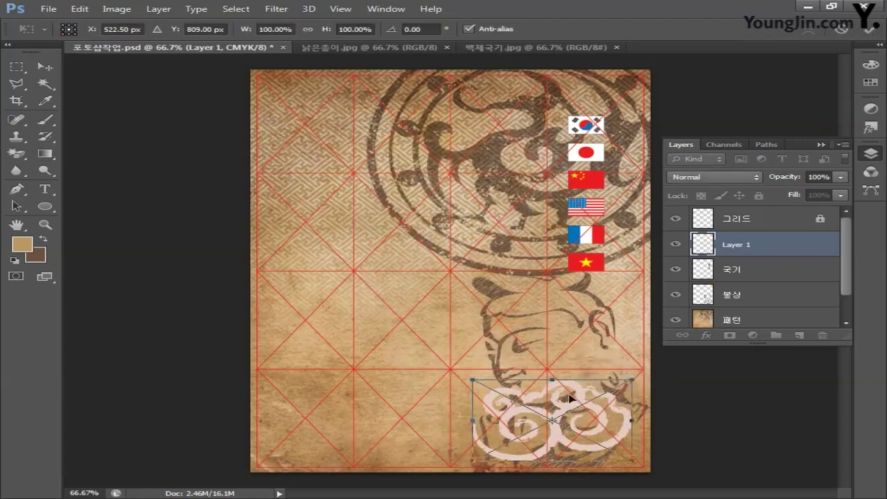
{"action": "left_click_drag", "start_coordinate": [630, 381], "coordinate": [626, 383]}
{"action": "left_click_drag", "start_coordinate": [640, 432], "coordinate": [652, 413]}
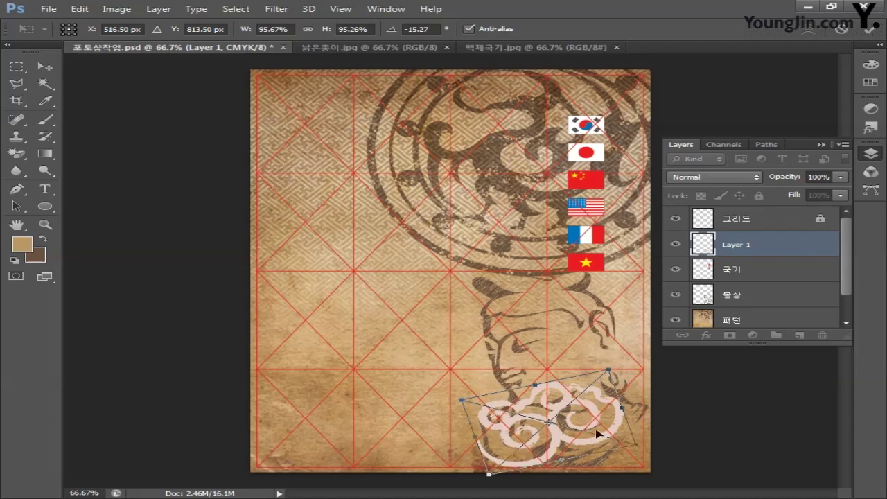
{"action": "left_click_drag", "start_coordinate": [599, 426], "coordinate": [613, 411]}
{"action": "key", "text": "Return"}
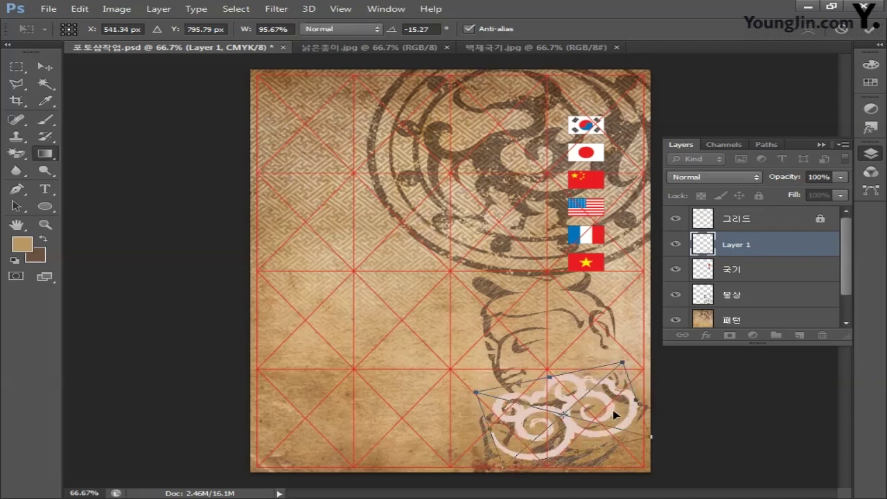
{"action": "key", "text": "g"}
Step: Duplicate the cloud into the lower-left corner of the canvas and rotate the copy clockwise so it slopes down to the right
{"action": "left_click", "coordinate": [47, 68]}
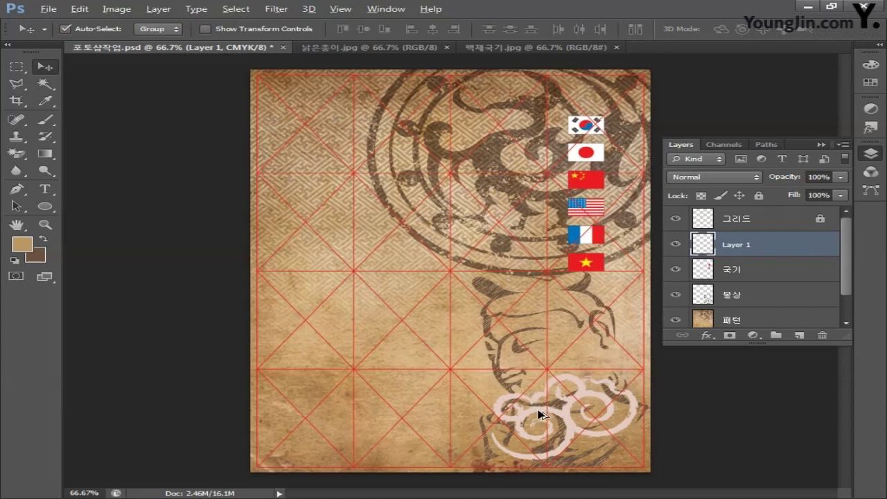
{"action": "left_click_drag", "start_coordinate": [539, 414], "coordinate": [317, 404]}
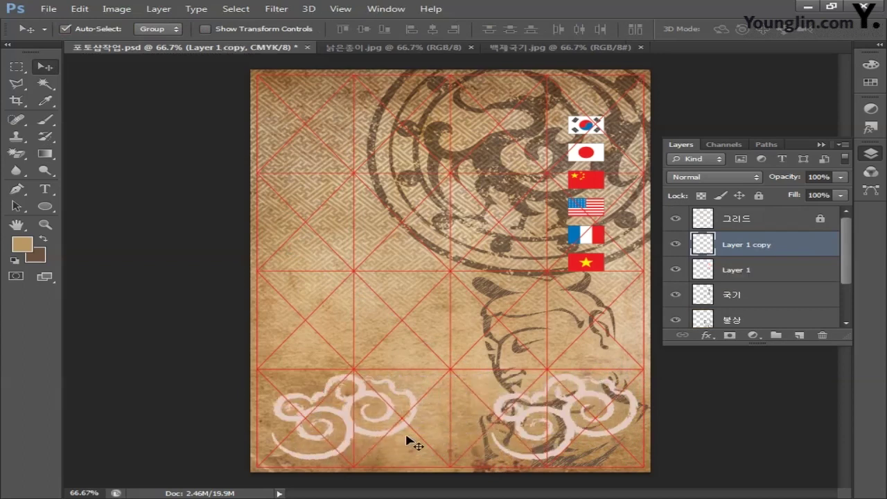
{"action": "key", "text": "ctrl+t"}
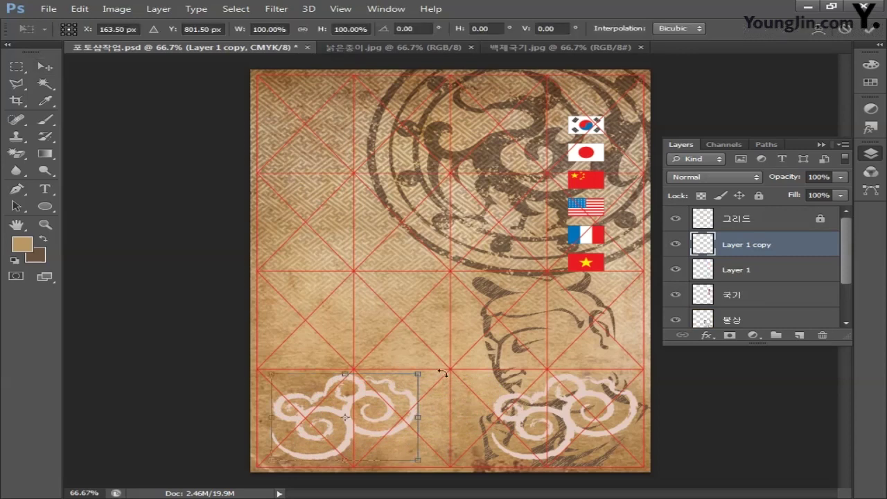
{"action": "left_click_drag", "start_coordinate": [442, 372], "coordinate": [449, 426]}
{"action": "key", "text": "Escape"}
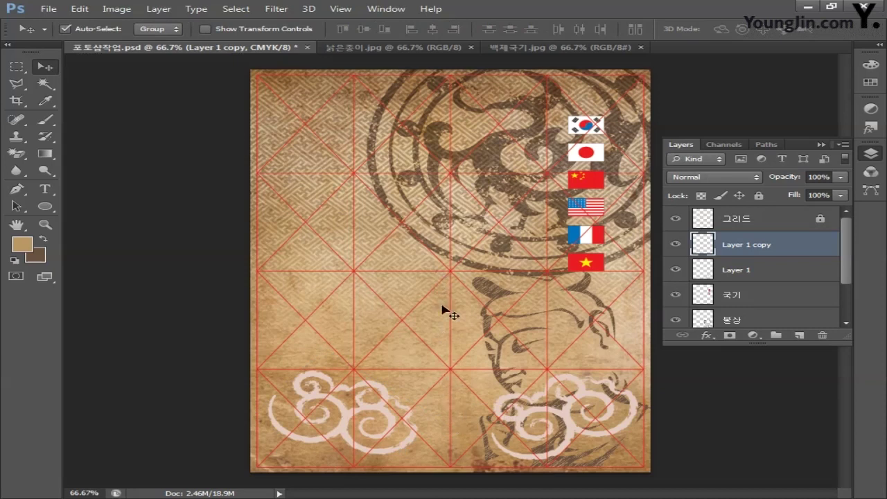
Step: Set the foreground color to C 60, M 70, Y 80, K 20
{"action": "key", "text": "ctrl+plus"}
{"action": "left_click_drag", "start_coordinate": [443, 186], "coordinate": [441, 305]}
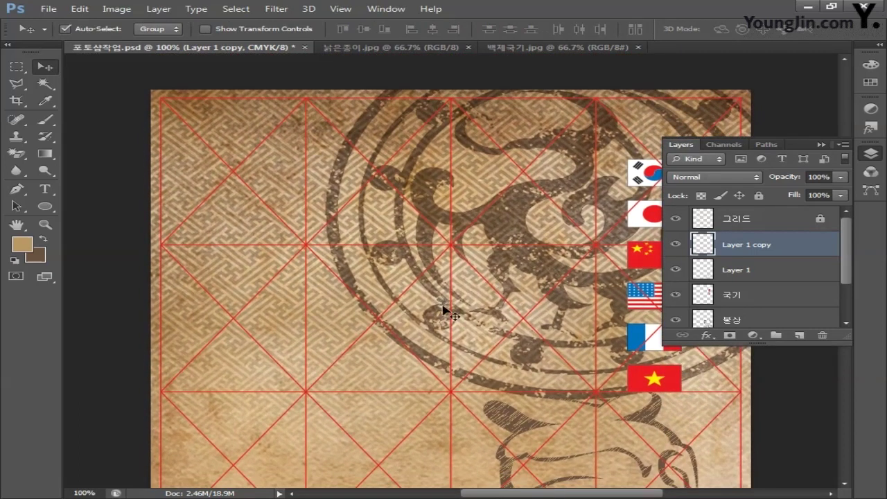
{"action": "left_click", "coordinate": [26, 245]}
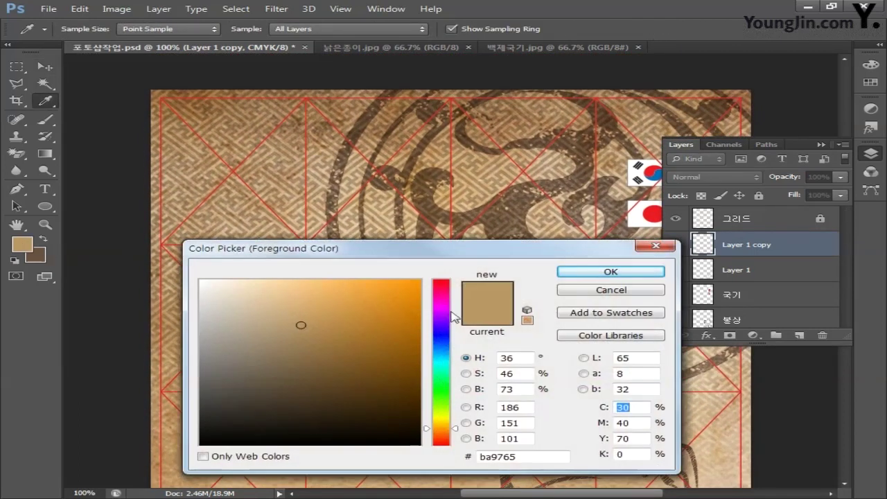
{"action": "type", "text": "60"}
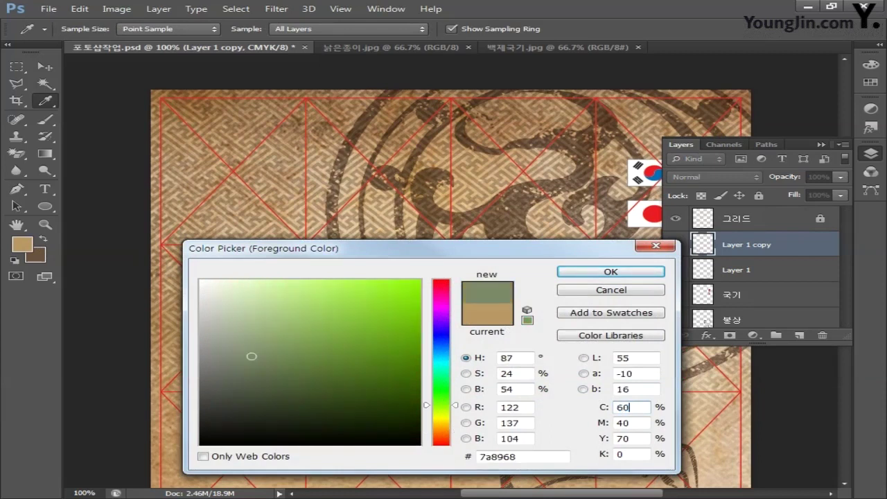
{"action": "key", "text": "Tab"}
{"action": "type", "text": "70"}
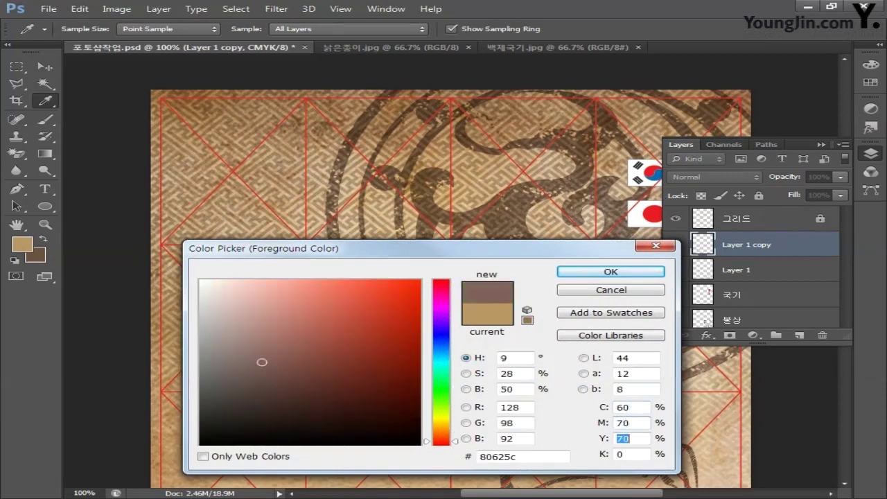
{"action": "type", "text": "80"}
{"action": "key", "text": "Tab"}
{"action": "type", "text": "20"}
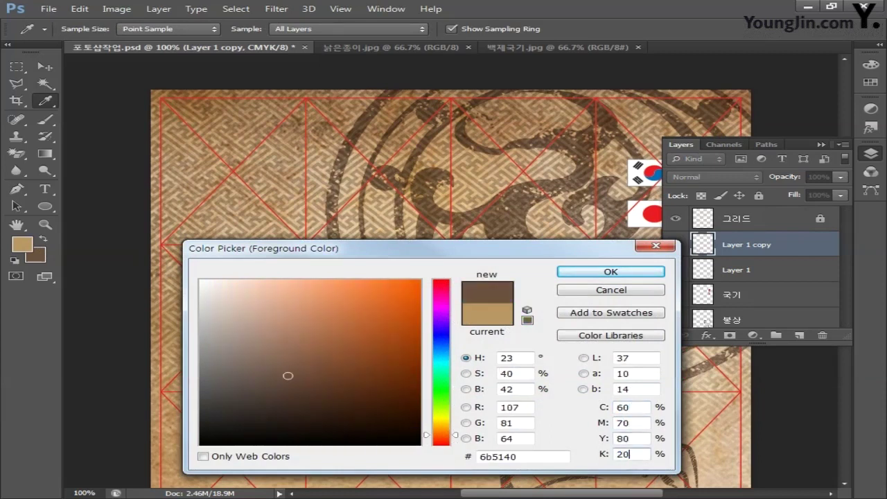
{"action": "left_click", "coordinate": [600, 272]}
Step: Create a new layer above the cloud copy and name it 띠
{"action": "key", "text": "v"}
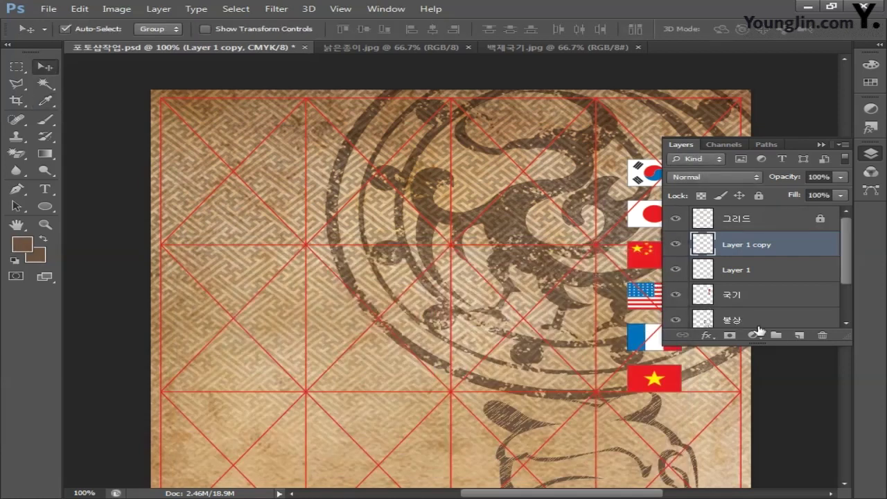
{"action": "left_click", "coordinate": [799, 335]}
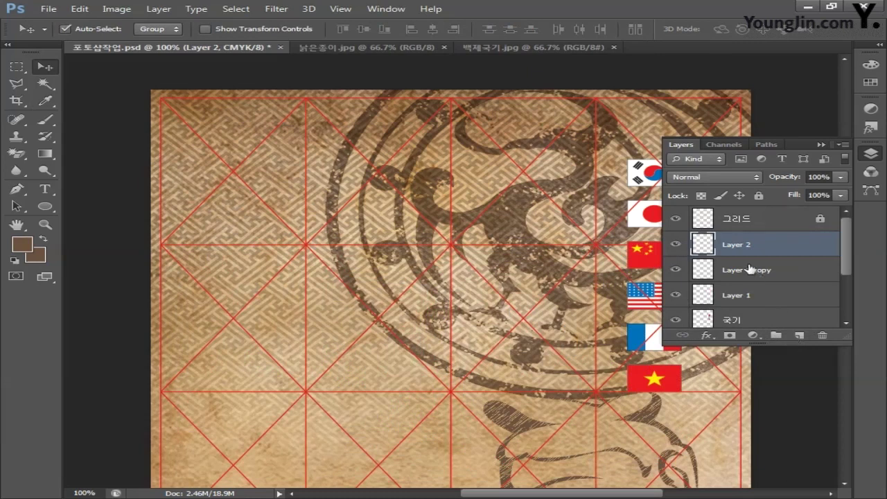
{"action": "double_click", "coordinate": [738, 245]}
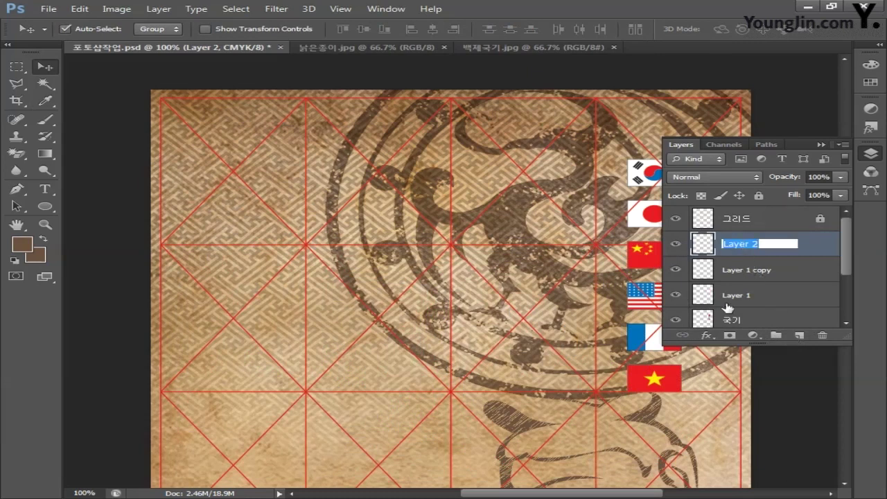
{"action": "type", "text": "띠"}
{"action": "key", "text": "Return"}
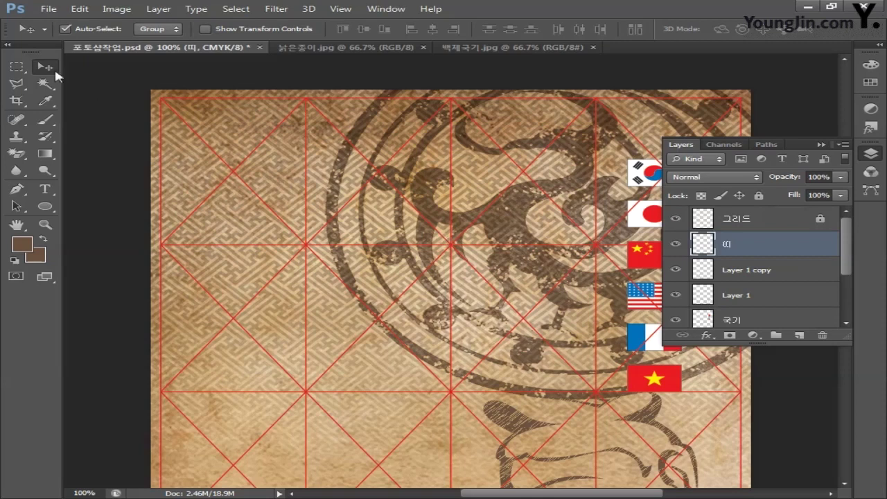
Step: Select a thin full-width strip along the canvas's upper edge and fill it with the brown foreground color on the 띠 layer
{"action": "left_click", "coordinate": [16, 67]}
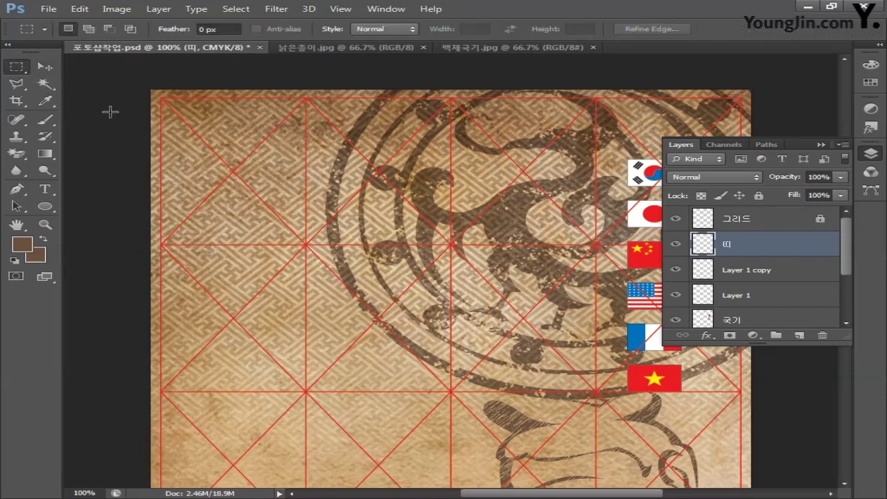
{"action": "left_click_drag", "start_coordinate": [148, 84], "coordinate": [783, 105]}
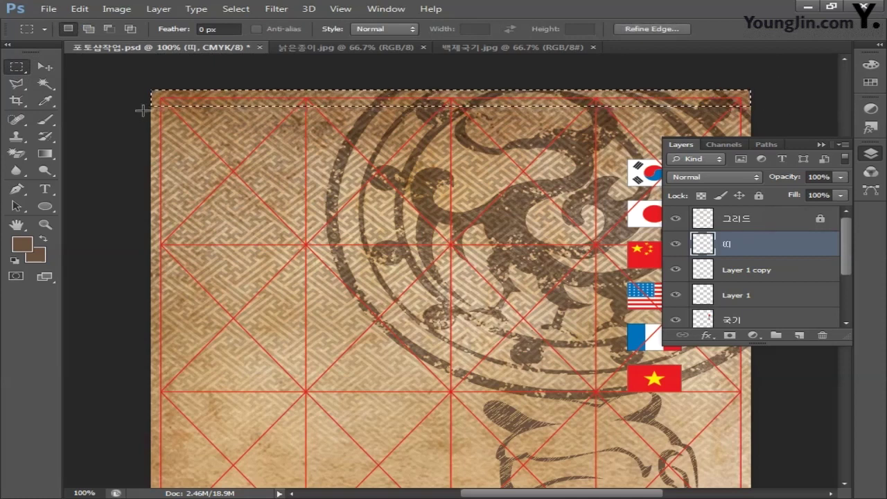
{"action": "key", "text": "alt+BackSpace"}
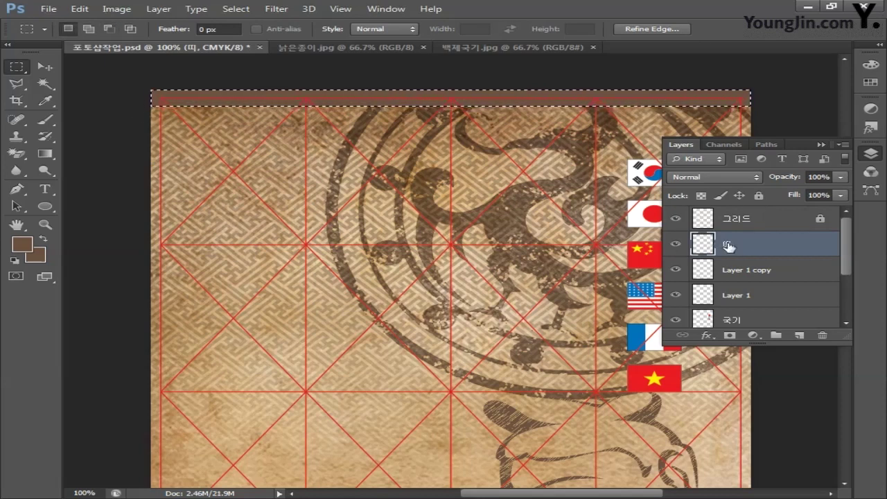
Step: Set the 띠 layer's opacity to 80%, clear the selection and save the document
{"action": "left_click", "coordinate": [820, 176]}
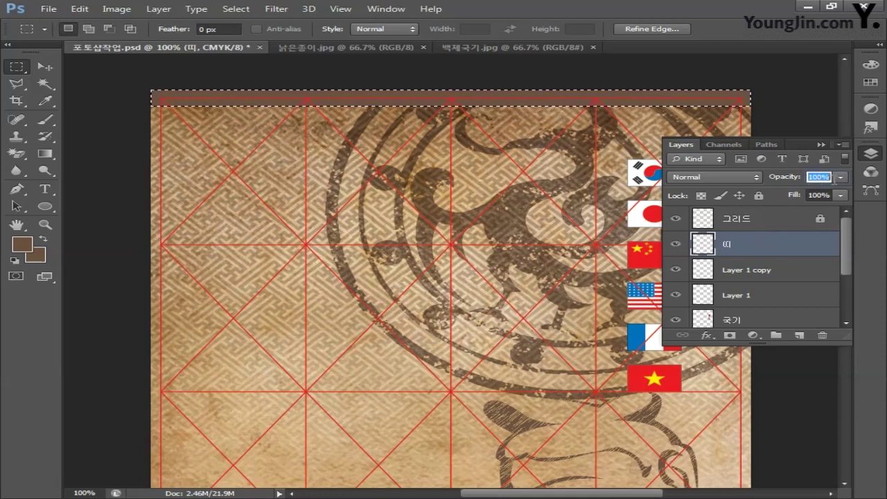
{"action": "type", "text": "80"}
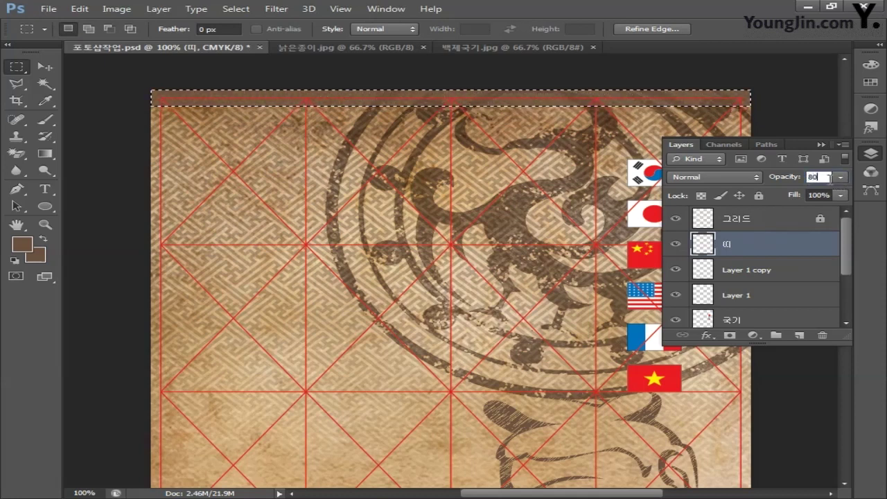
{"action": "key", "text": "Return"}
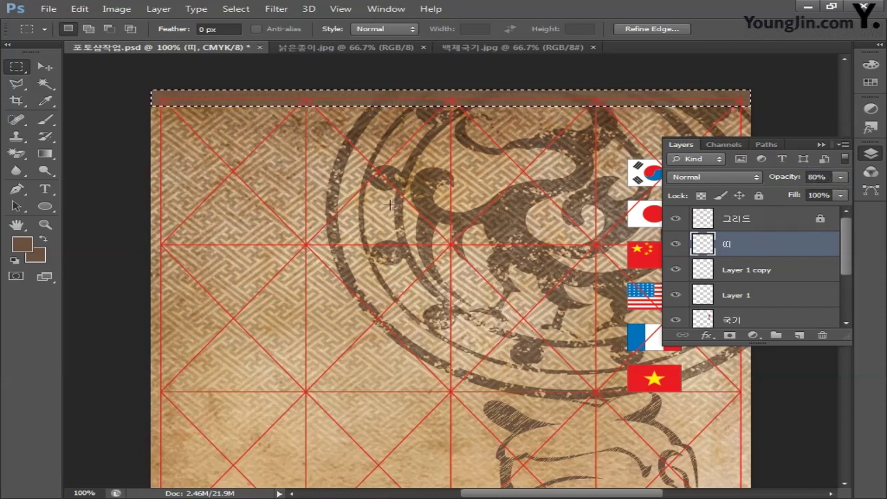
{"action": "double_click", "coordinate": [17, 224]}
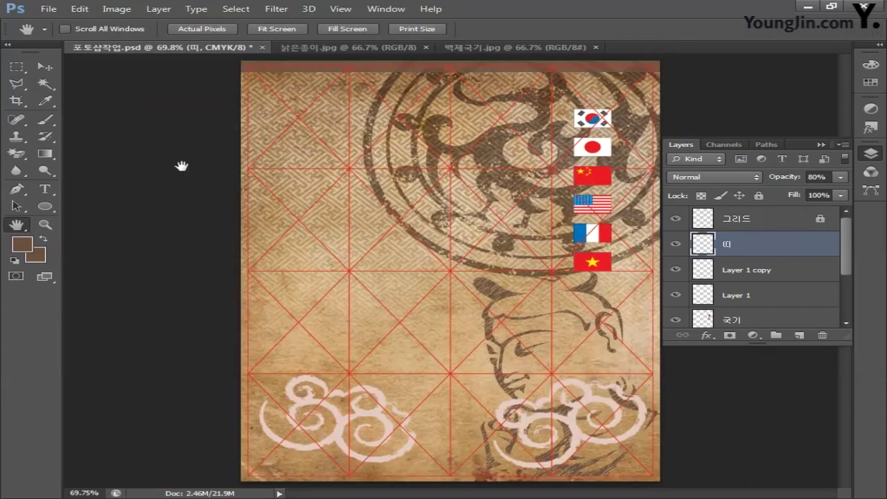
{"action": "key", "text": "ctrl+s"}
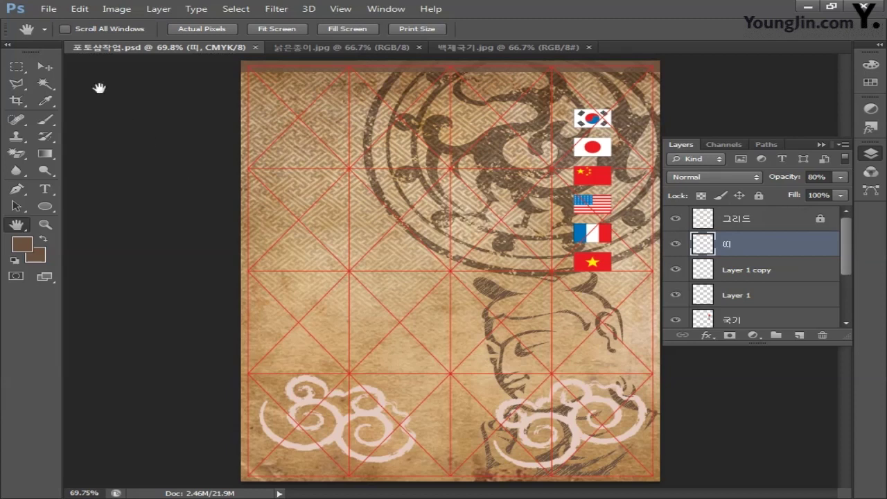
Step: Open the 손 image from the 제공소스 folder
{"action": "left_click", "coordinate": [49, 8]}
{"action": "left_click", "coordinate": [65, 36]}
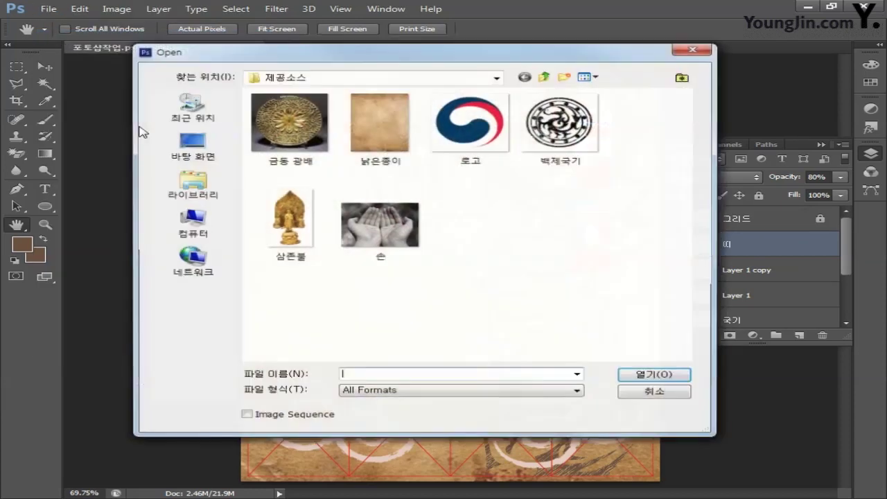
{"action": "left_click", "coordinate": [365, 238]}
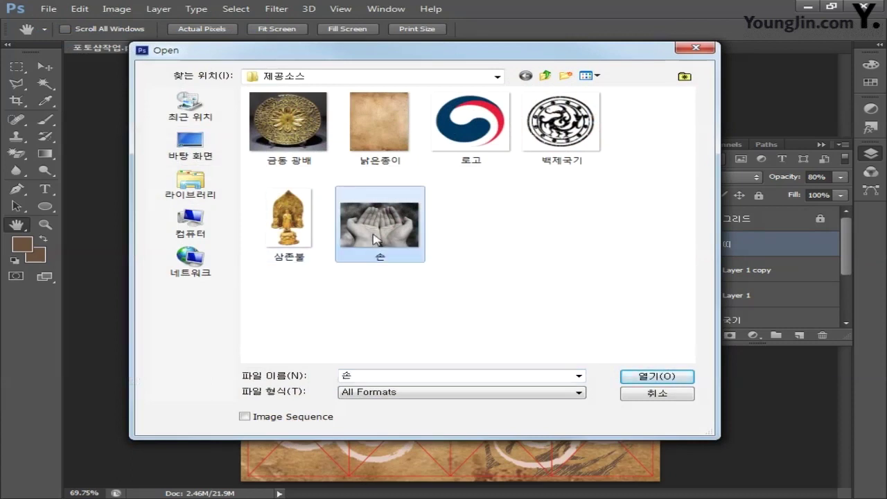
{"action": "left_click", "coordinate": [651, 377]}
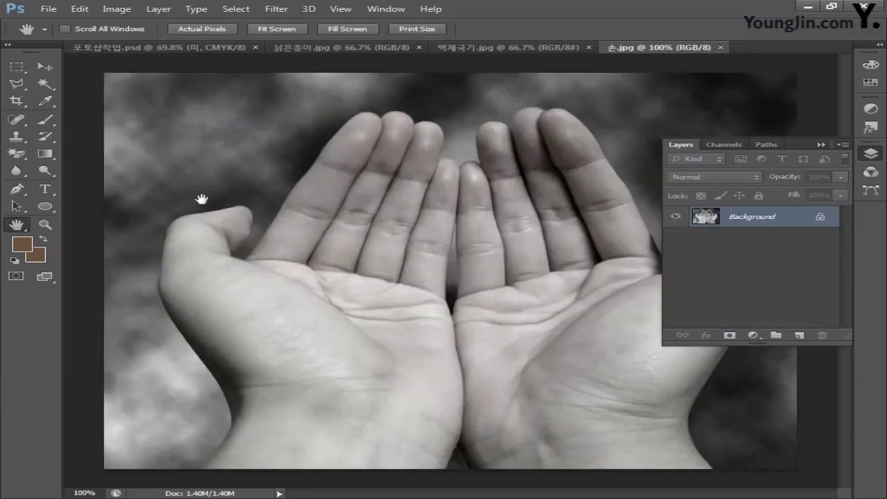
Step: Start a Pen tool path in Path mode at the left wrist and trace the outer hand edge up to the thumb tip
{"action": "left_click", "coordinate": [17, 189]}
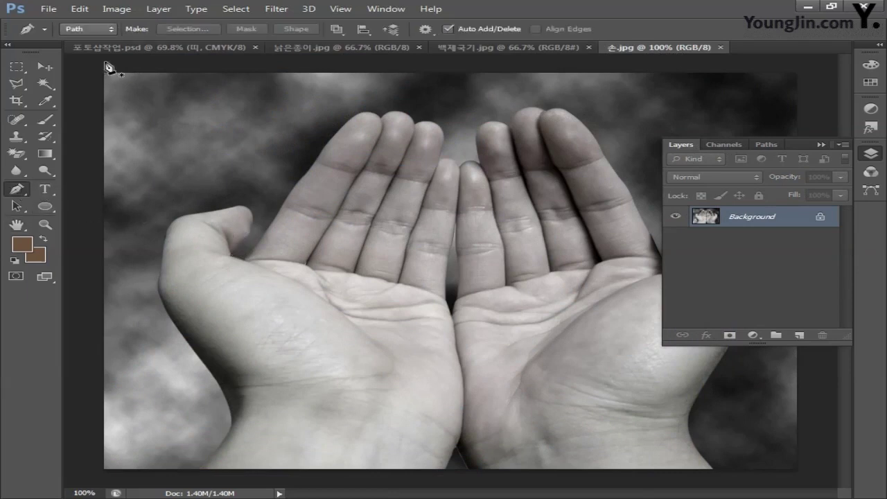
{"action": "left_click", "coordinate": [97, 30]}
{"action": "left_click", "coordinate": [90, 53]}
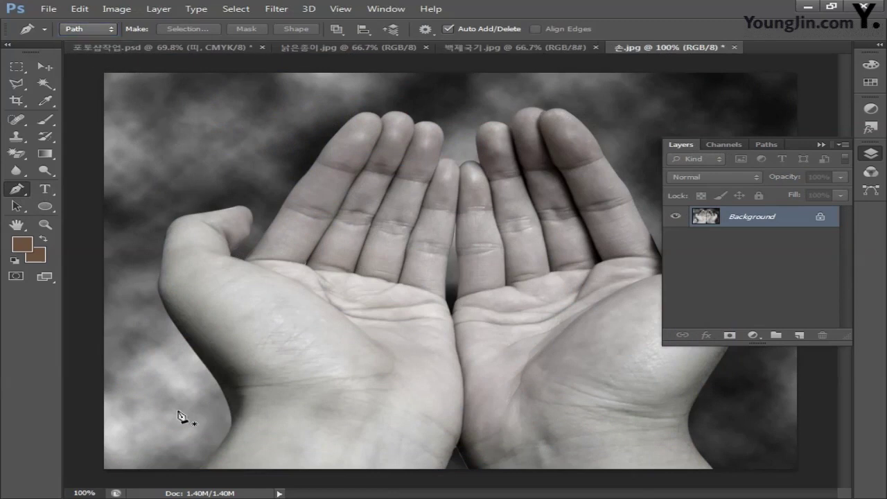
{"action": "left_click", "coordinate": [231, 414]}
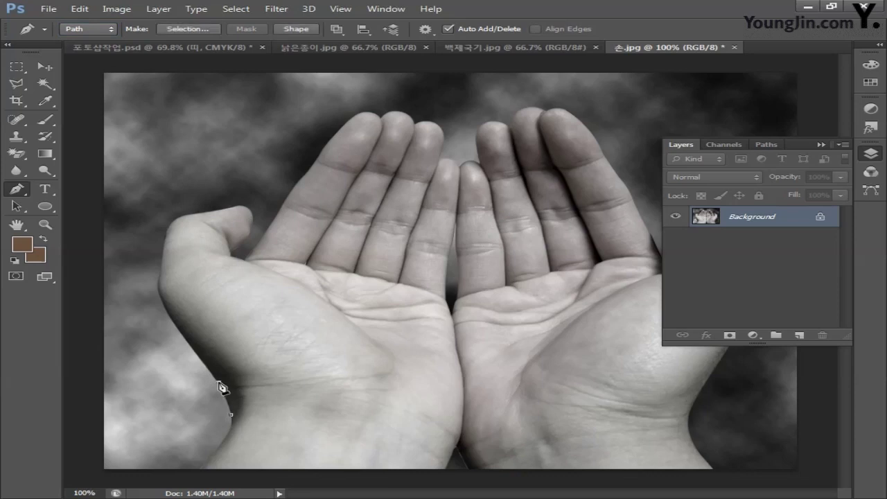
{"action": "left_click", "coordinate": [219, 382]}
{"action": "left_click", "coordinate": [198, 357]}
{"action": "left_click", "coordinate": [178, 328]}
{"action": "left_click", "coordinate": [160, 283]}
{"action": "left_click", "coordinate": [171, 230]}
{"action": "left_click", "coordinate": [179, 218]}
{"action": "left_click", "coordinate": [198, 214]}
{"action": "left_click", "coordinate": [228, 210]}
{"action": "left_click", "coordinate": [244, 206]}
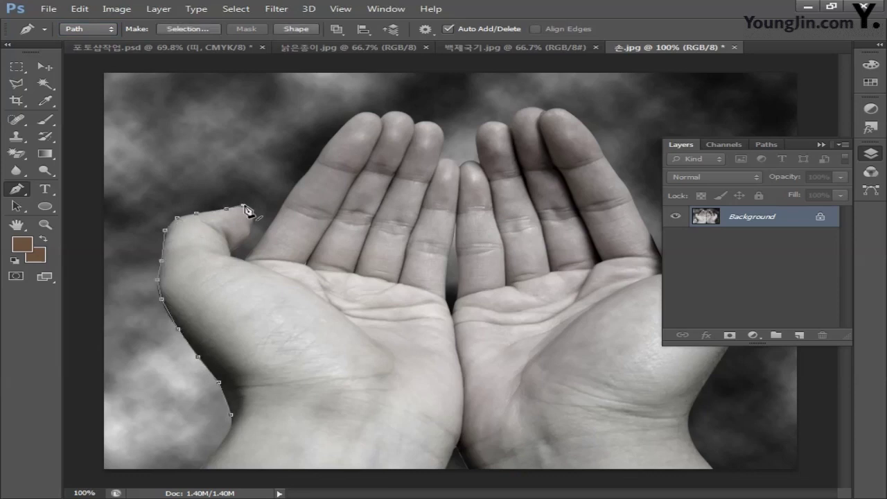
Step: Continue the path around the left thumb tip, through the gap beside it and up the left hand's outermost finger
{"action": "key", "text": "ctrl+plus"}
{"action": "left_click", "coordinate": [220, 168]}
{"action": "left_click", "coordinate": [216, 211]}
{"action": "left_click", "coordinate": [192, 239]}
{"action": "left_click", "coordinate": [204, 266]}
{"action": "left_click", "coordinate": [267, 180]}
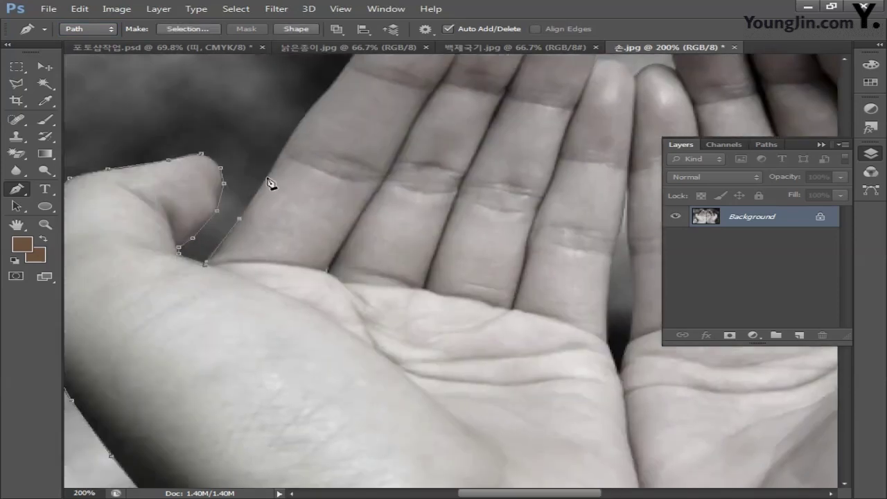
{"action": "left_click", "coordinate": [292, 133]}
{"action": "left_click", "coordinate": [338, 79]}
Step: Trace the path over the left hand's four fingertips to the point where the two little fingers meet
{"action": "left_click_drag", "start_coordinate": [389, 93], "coordinate": [385, 246]}
{"action": "left_click", "coordinate": [366, 182]}
{"action": "left_click", "coordinate": [388, 158]}
{"action": "left_click", "coordinate": [416, 130]}
{"action": "left_click", "coordinate": [441, 123]}
{"action": "left_click", "coordinate": [461, 123]}
{"action": "left_click", "coordinate": [483, 123]}
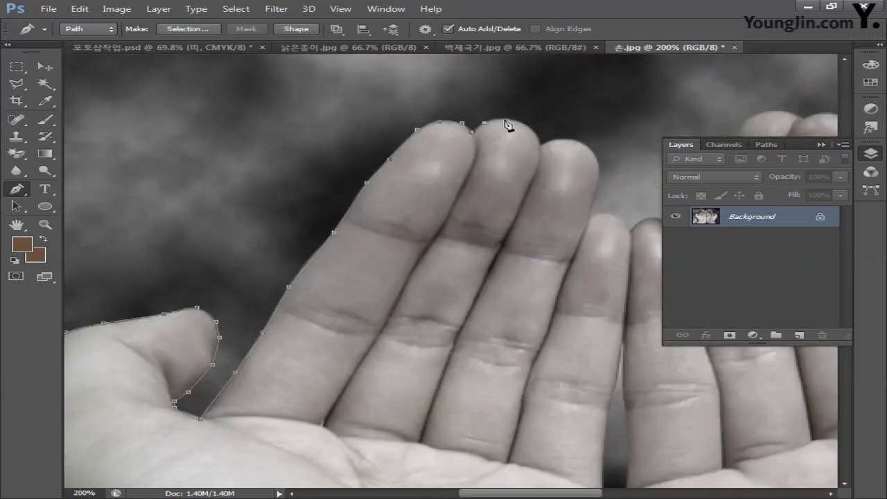
{"action": "left_click", "coordinate": [531, 129]}
{"action": "left_click", "coordinate": [541, 145]}
{"action": "left_click", "coordinate": [583, 143]}
{"action": "left_click", "coordinate": [599, 160]}
{"action": "left_click", "coordinate": [599, 175]}
{"action": "left_click", "coordinate": [608, 214]}
{"action": "left_click", "coordinate": [619, 220]}
{"action": "left_click_drag", "start_coordinate": [627, 226], "coordinate": [404, 227]}
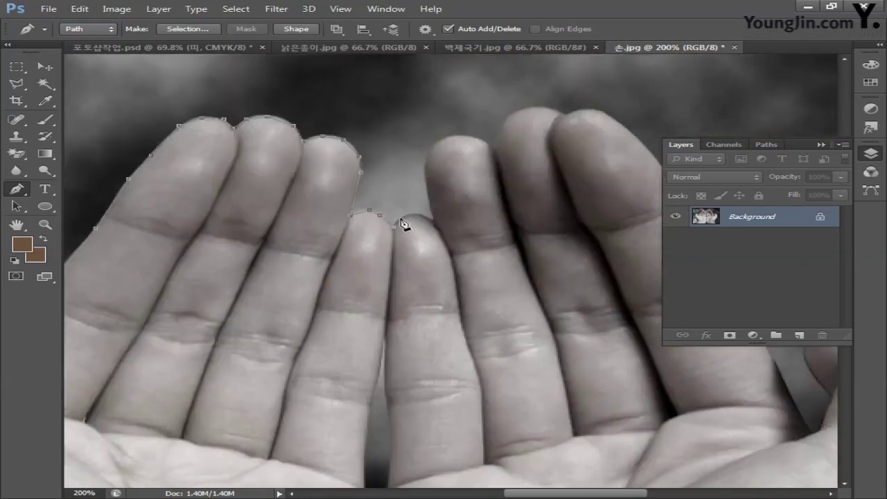
Step: Extend the path over the right hand's fingertips from the little finger to the top of the outermost finger
{"action": "left_click", "coordinate": [415, 217]}
{"action": "left_click", "coordinate": [431, 221]}
{"action": "left_click", "coordinate": [429, 183]}
{"action": "left_click", "coordinate": [449, 137]}
{"action": "left_click", "coordinate": [466, 137]}
{"action": "left_click", "coordinate": [495, 150]}
{"action": "left_click", "coordinate": [500, 125]}
{"action": "left_click", "coordinate": [536, 109]}
{"action": "left_click", "coordinate": [559, 112]}
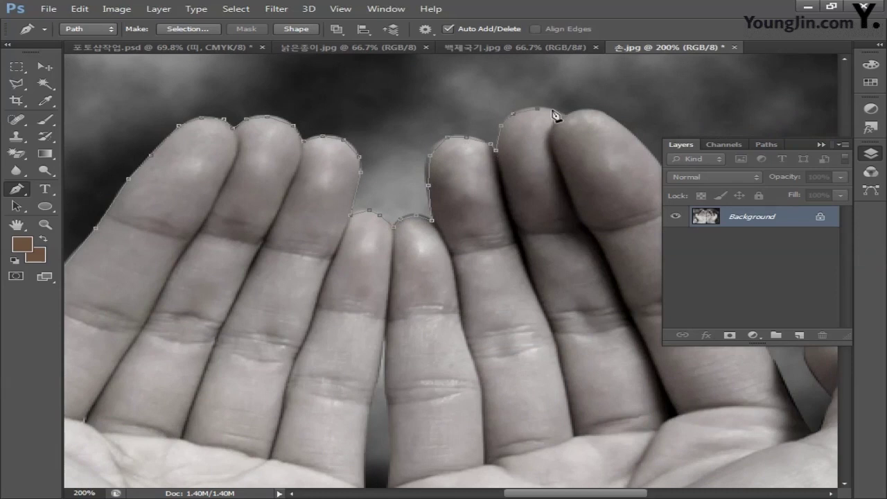
{"action": "left_click", "coordinate": [597, 109]}
Step: Trace the path down the outer edge of the right hand's outermost finger toward the thumb
{"action": "left_click_drag", "start_coordinate": [613, 121], "coordinate": [416, 103]}
{"action": "left_click", "coordinate": [469, 156]}
{"action": "left_click", "coordinate": [478, 182]}
{"action": "left_click", "coordinate": [512, 228]}
{"action": "left_click", "coordinate": [537, 265]}
{"action": "left_click", "coordinate": [555, 304]}
{"action": "left_click", "coordinate": [577, 346]}
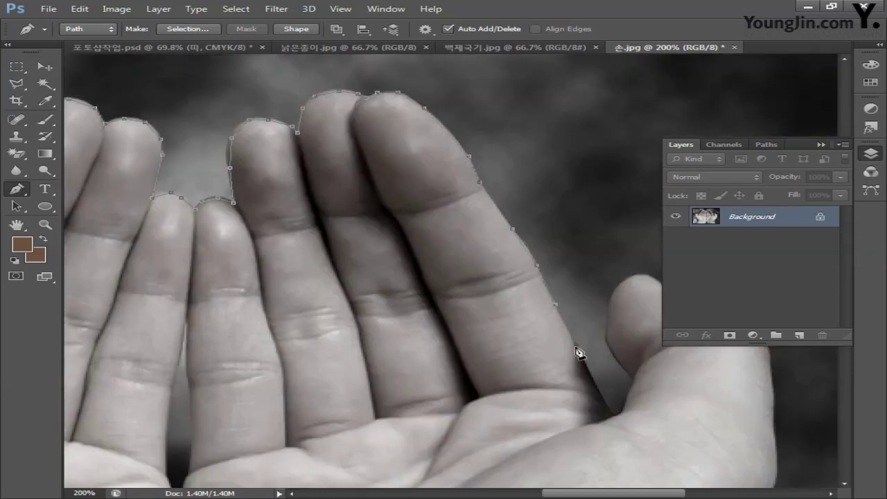
Step: Continue the path through the gap between the right hand's outermost finger and thumb, then around the thumb tip
{"action": "left_click", "coordinate": [605, 404]}
{"action": "left_click", "coordinate": [622, 413]}
{"action": "left_click", "coordinate": [635, 378]}
{"action": "left_click", "coordinate": [610, 349]}
{"action": "left_click", "coordinate": [609, 296]}
{"action": "left_click", "coordinate": [651, 274]}
{"action": "left_click_drag", "start_coordinate": [654, 278], "coordinate": [465, 225]}
Step: Trace the path down the right thumb's outer side and the edge of the palm toward the wrist
{"action": "left_click", "coordinate": [495, 246]}
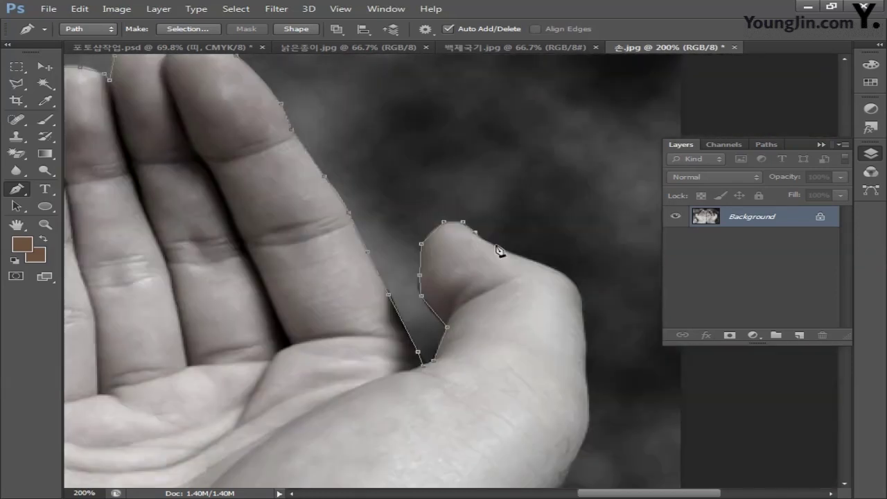
{"action": "left_click", "coordinate": [574, 280]}
{"action": "left_click", "coordinate": [588, 310]}
{"action": "scroll", "coordinate": [578, 323], "scroll_direction": "down", "scroll_amount": 3}
{"action": "scroll", "coordinate": [572, 330], "scroll_direction": "down", "scroll_amount": 3}
{"action": "left_click", "coordinate": [560, 356]}
{"action": "left_click", "coordinate": [537, 398]}
{"action": "scroll", "coordinate": [519, 332], "scroll_direction": "down", "scroll_amount": 3}
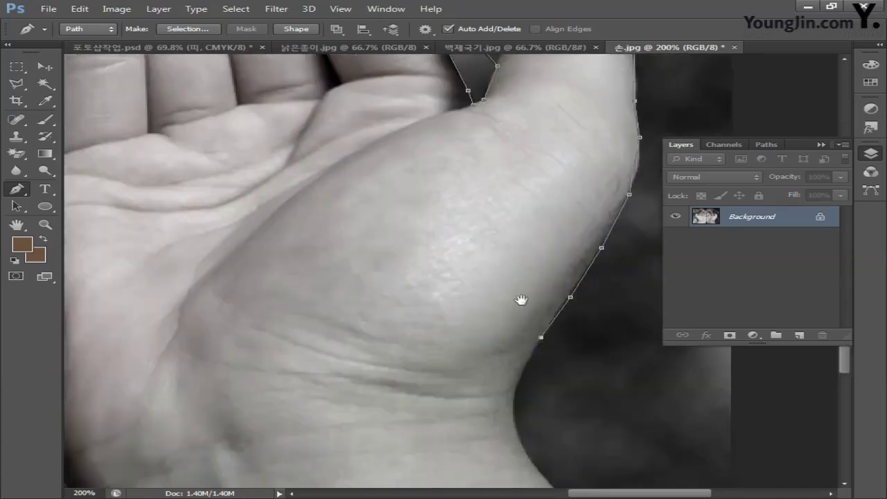
Step: Run the path from the right wrist in a shallow arc across both wrists and close it at the starting point
{"action": "key", "text": "ctrl+minus"}
{"action": "left_click", "coordinate": [688, 421]}
{"action": "left_click", "coordinate": [648, 442]}
{"action": "left_click", "coordinate": [551, 464]}
{"action": "left_click", "coordinate": [502, 469]}
{"action": "left_click", "coordinate": [442, 469]}
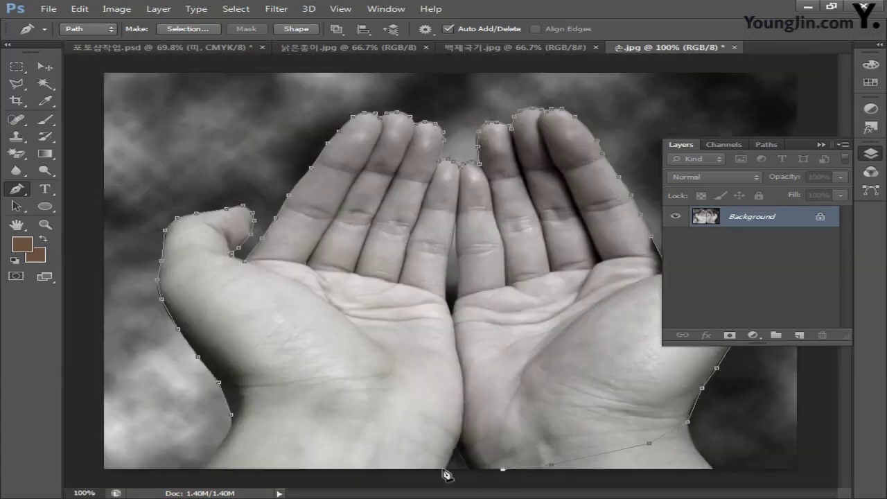
{"action": "left_click", "coordinate": [314, 453]}
{"action": "left_click", "coordinate": [231, 415]}
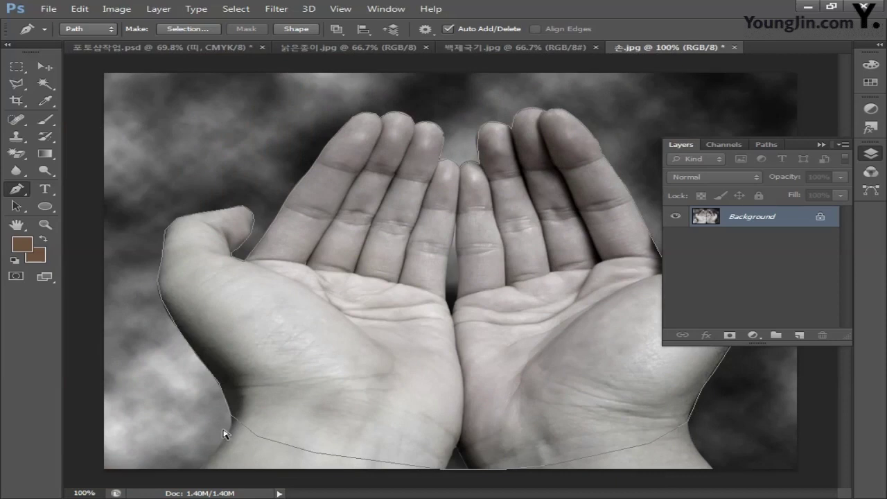
Step: Convert the path to a selection and subtract the background gap between the two hands with the Polygonal Lasso
{"action": "key", "text": "ctrl+Return"}
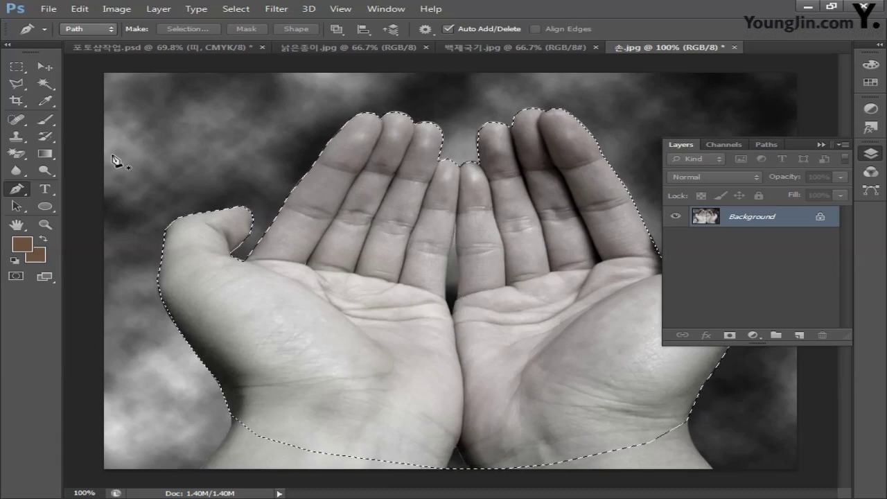
{"action": "left_click", "coordinate": [16, 83]}
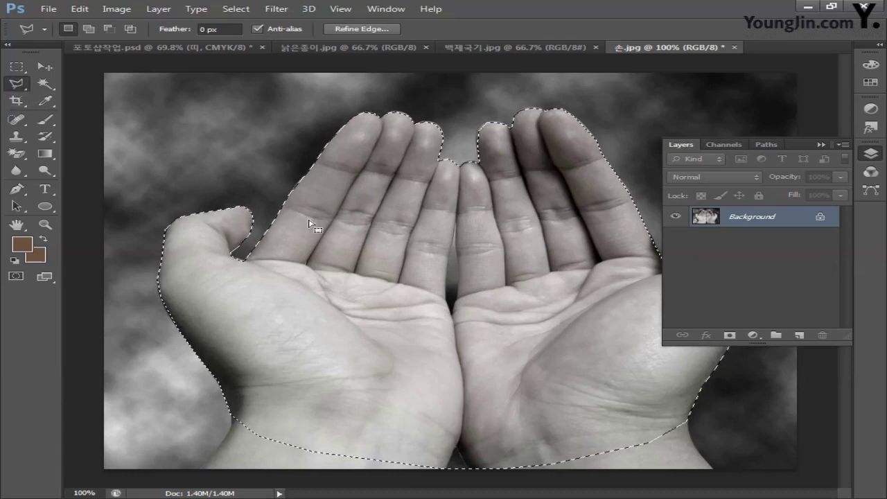
{"action": "key", "text": "alt"}
{"action": "mouse_move", "coordinate": [453, 225]}
{"action": "left_mouse_down"}
{"action": "mouse_move", "coordinate": [444, 274]}
{"action": "mouse_move", "coordinate": [452, 314]}
{"action": "mouse_move", "coordinate": [454, 225]}
{"action": "left_mouse_up"}
Step: Paste the cut-out hands into 포토샵작업.psd, scale them to about 60% and place them left of the flags in the upper half
{"action": "left_click", "coordinate": [167, 47]}
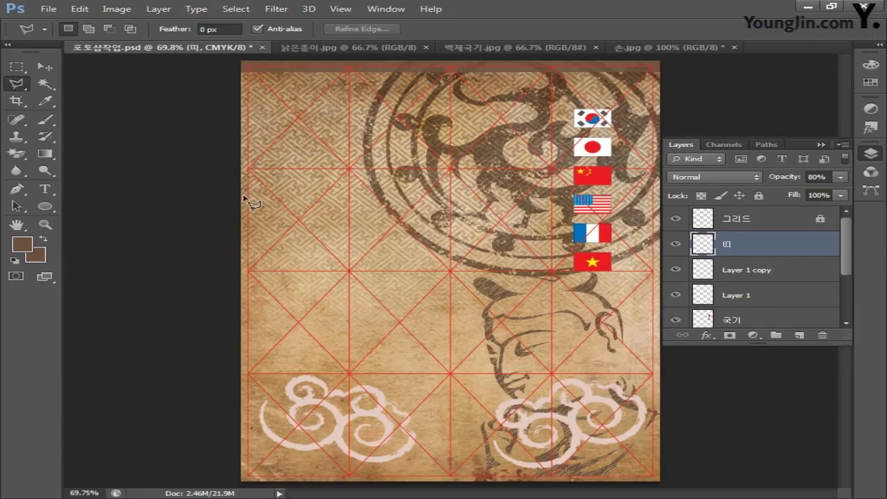
{"action": "key", "text": "ctrl+v"}
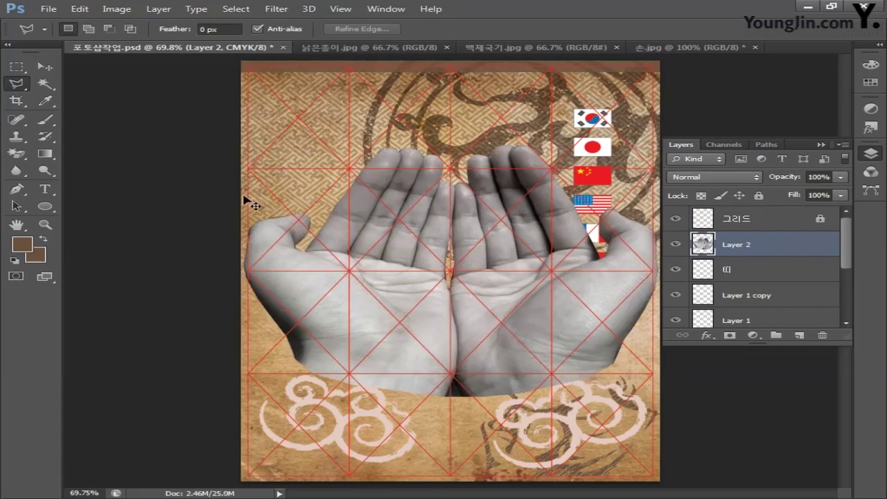
{"action": "key", "text": "ctrl+t"}
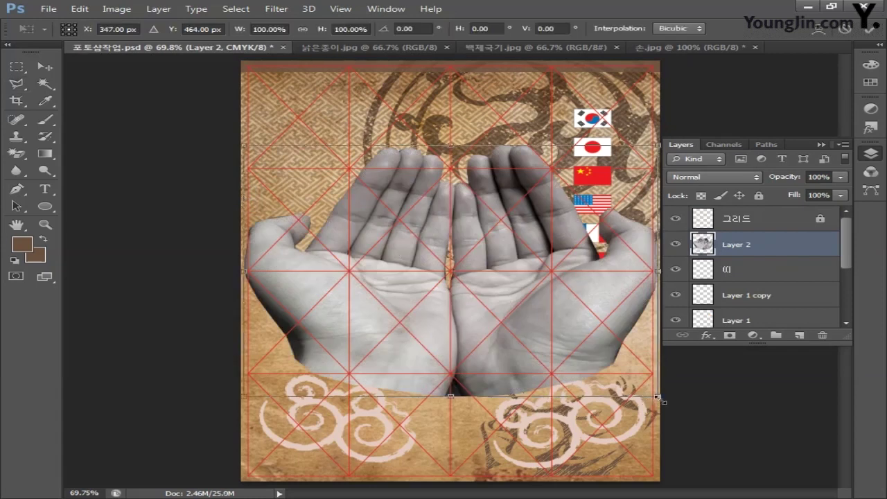
{"action": "left_click_drag", "start_coordinate": [658, 399], "coordinate": [539, 327]}
{"action": "left_click_drag", "start_coordinate": [505, 293], "coordinate": [503, 251]}
{"action": "left_click_drag", "start_coordinate": [241, 306], "coordinate": [286, 282]}
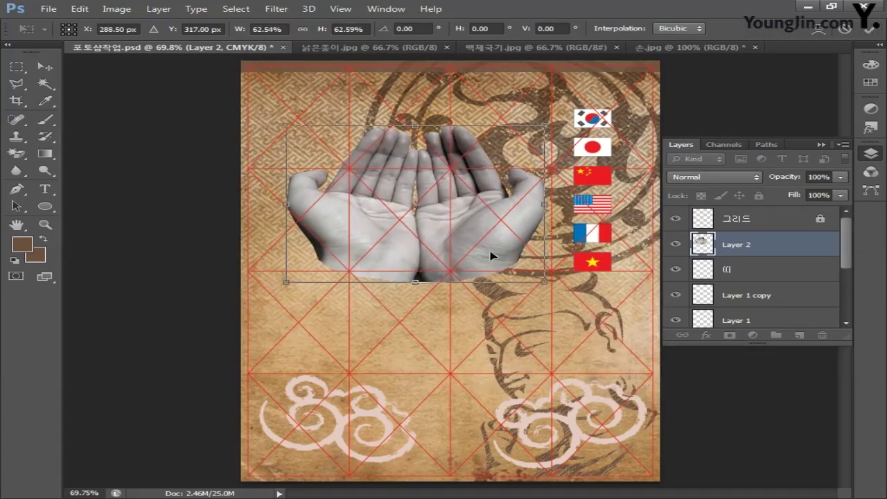
{"action": "left_click_drag", "start_coordinate": [544, 282], "coordinate": [535, 272]}
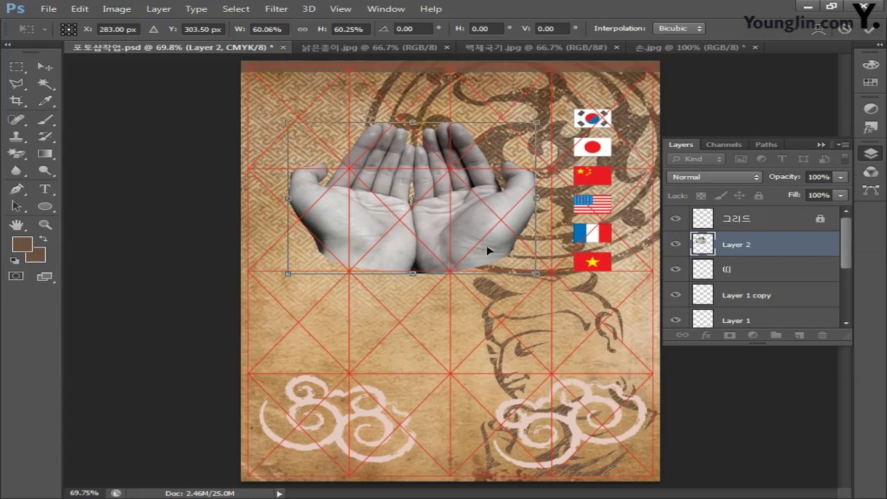
{"action": "left_click_drag", "start_coordinate": [487, 250], "coordinate": [475, 250]}
{"action": "key", "text": "Return"}
{"action": "key", "text": "l"}
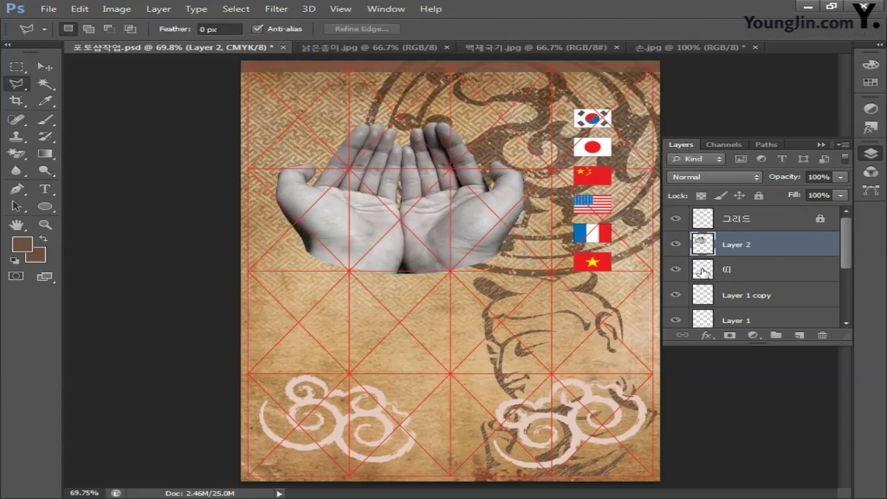
Step: Rename the pasted hands layer 손 and save the document
{"action": "double_click", "coordinate": [727, 253]}
{"action": "type", "text": "손"}
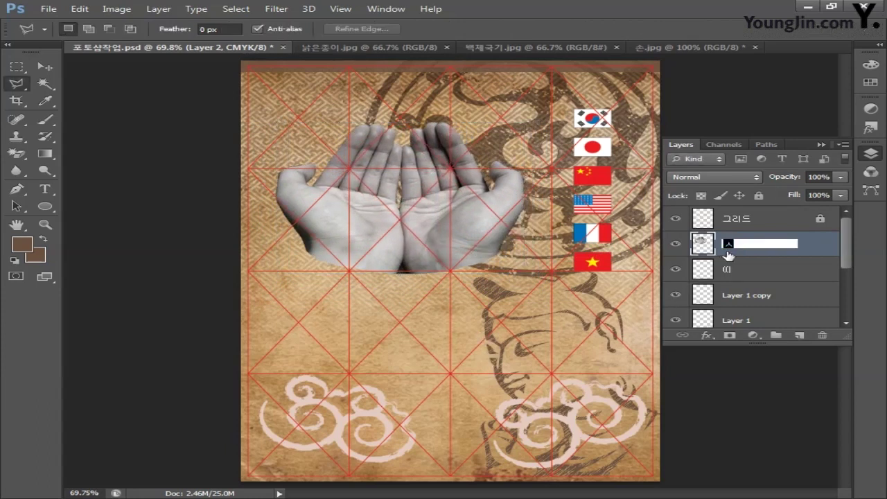
{"action": "key", "text": "Return"}
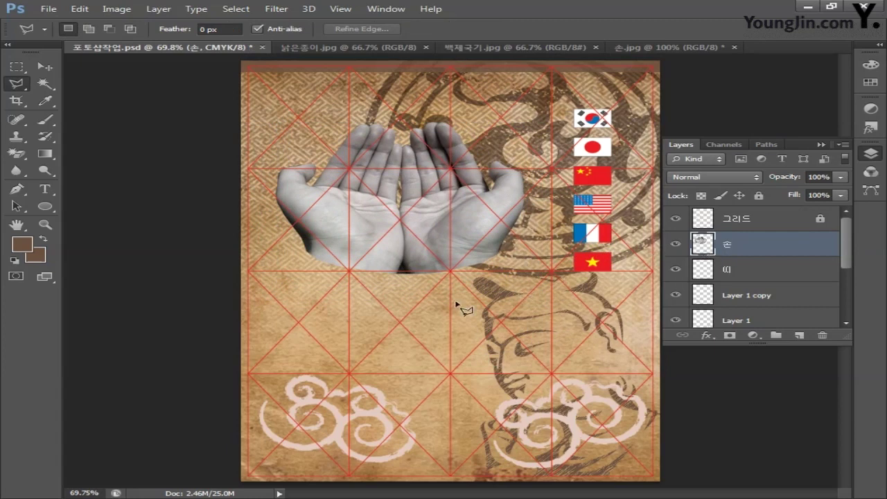
Step: Colorize the 손 layer with Hue/Saturation, using Hue 38, Saturation 42 and Lightness 8
{"action": "left_click", "coordinate": [119, 9]}
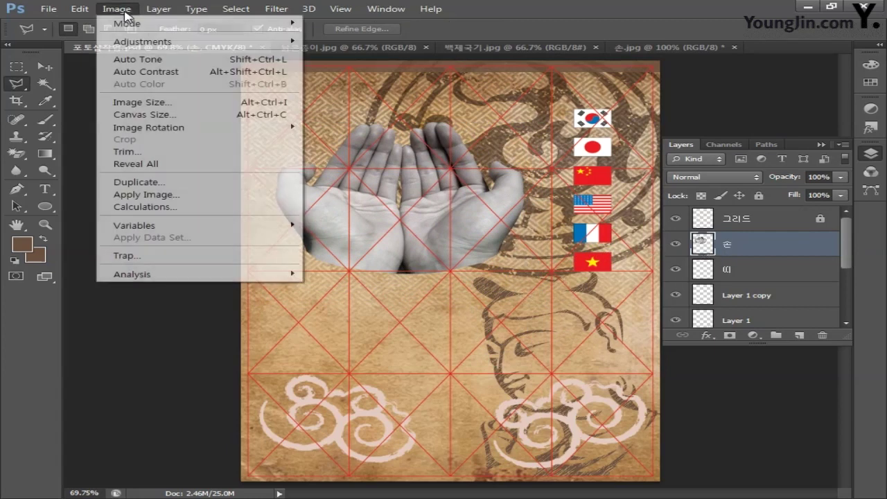
{"action": "mouse_move", "coordinate": [134, 42]}
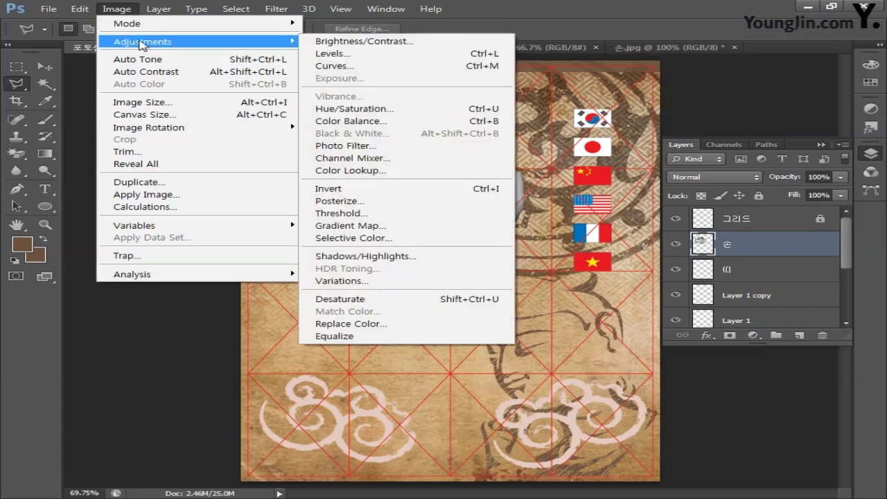
{"action": "left_click", "coordinate": [354, 109]}
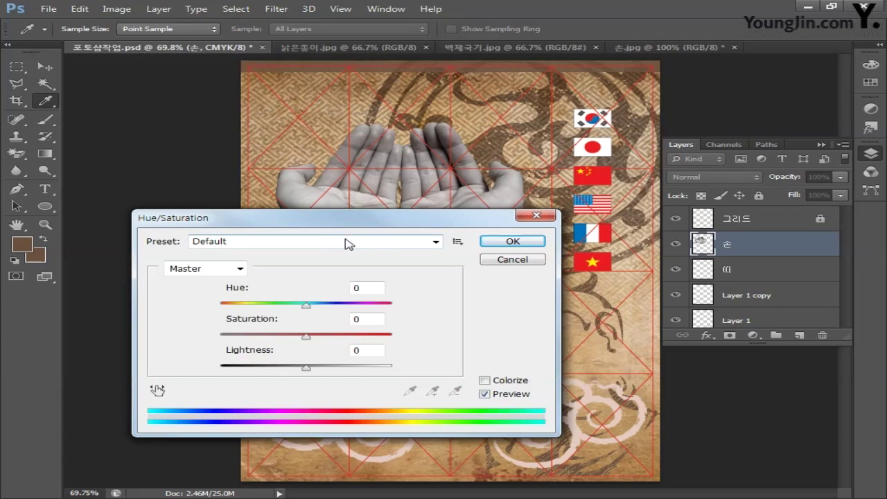
{"action": "left_click", "coordinate": [485, 381]}
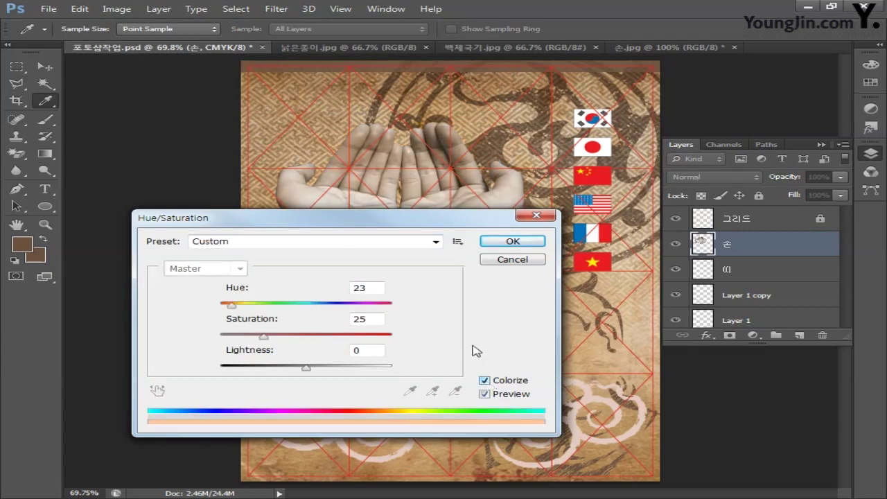
{"action": "double_click", "coordinate": [374, 290]}
{"action": "type", "text": "38"}
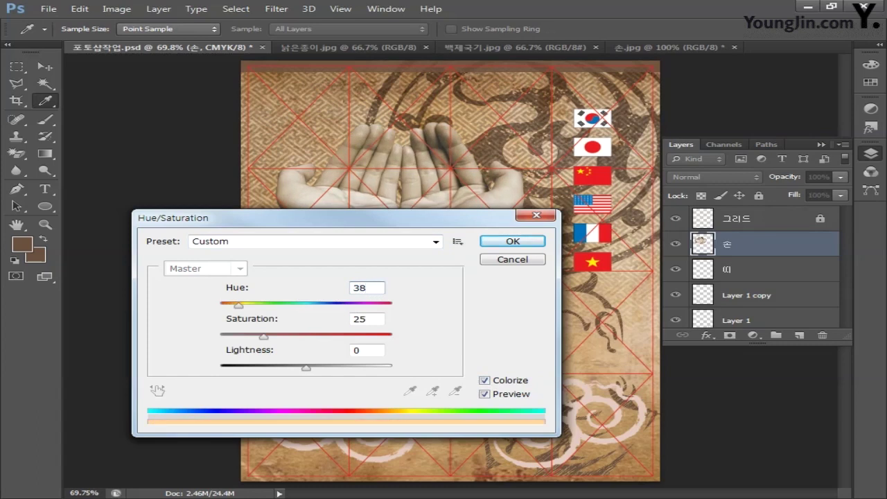
{"action": "left_click_drag", "start_coordinate": [378, 318], "coordinate": [302, 319]}
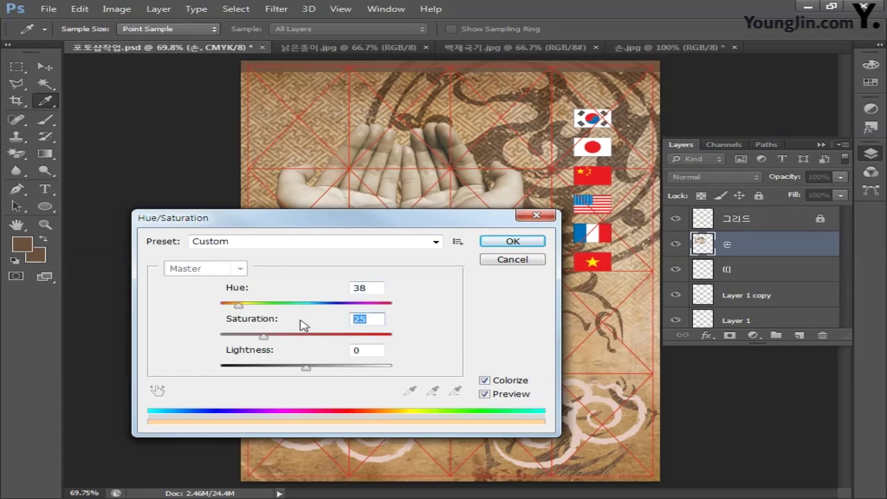
{"action": "type", "text": "42"}
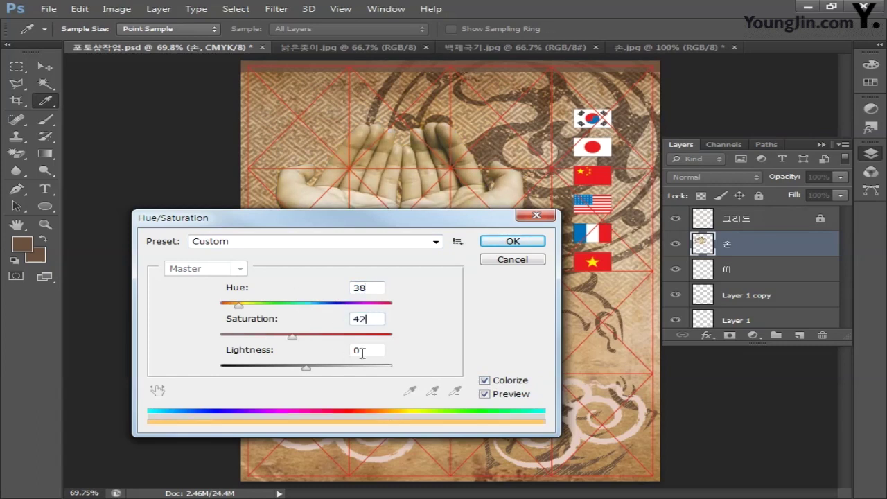
{"action": "left_click_drag", "start_coordinate": [362, 354], "coordinate": [313, 351]}
{"action": "type", "text": "8"}
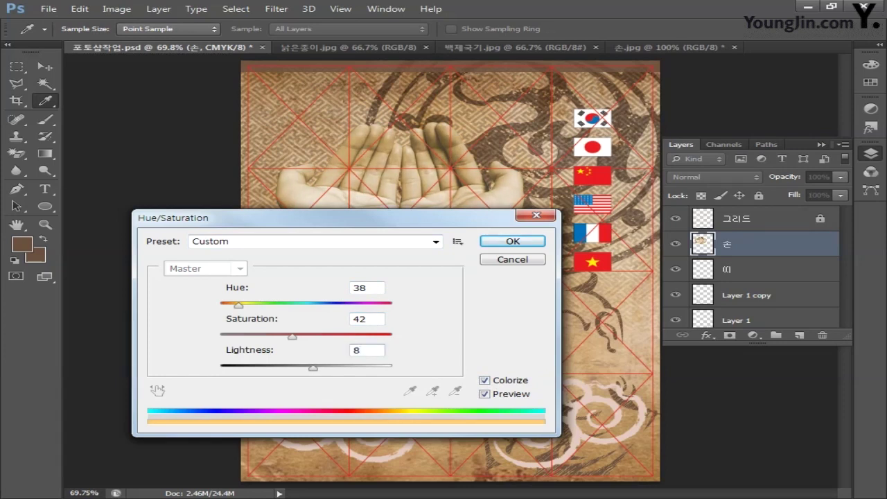
{"action": "left_click", "coordinate": [512, 241]}
{"action": "key", "text": "l"}
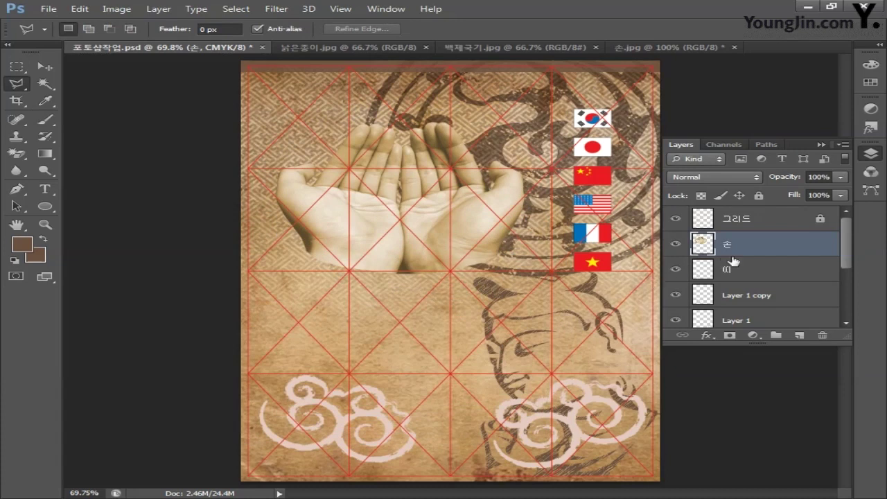
Step: Add a Drop Shadow to the hands layer with 60% opacity, 0 px distance, 5% spread and 15 px size
{"action": "double_click", "coordinate": [787, 250]}
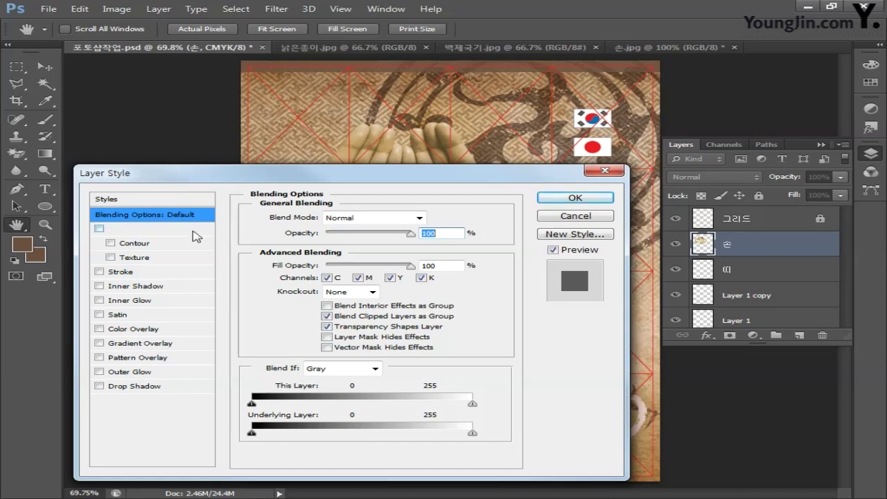
{"action": "left_click", "coordinate": [128, 387]}
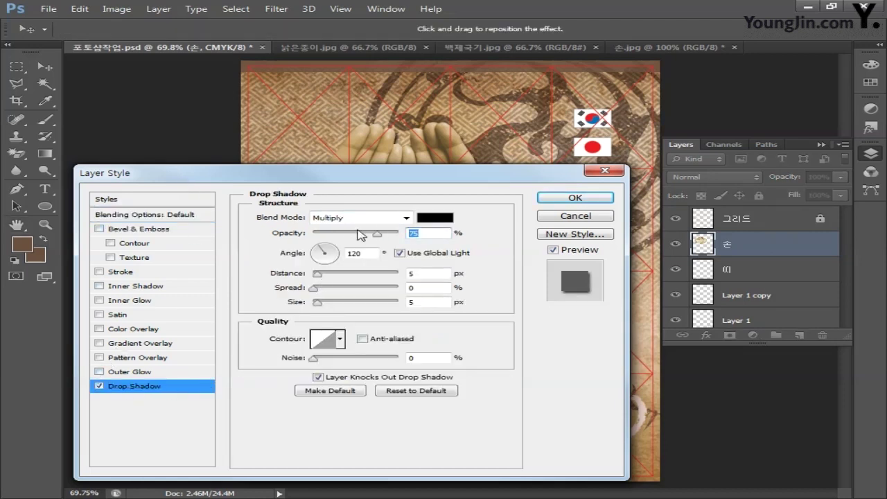
{"action": "type", "text": "60"}
{"action": "key", "text": "BackSpace"}
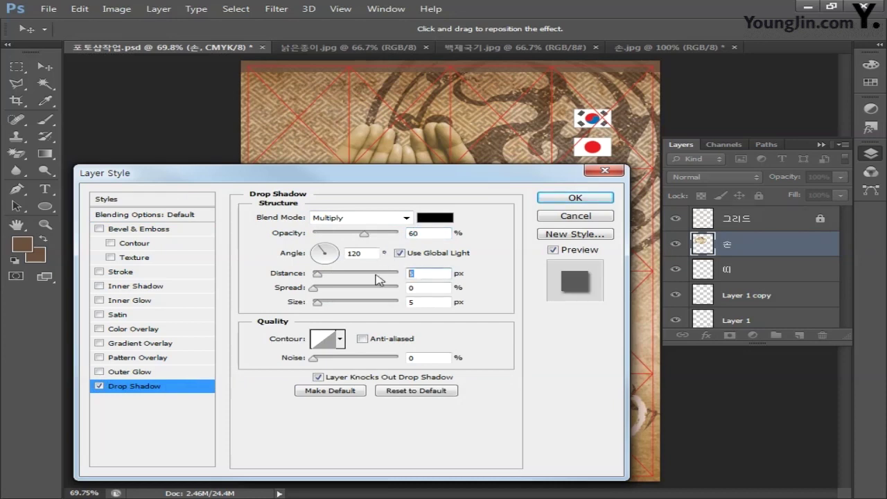
{"action": "type", "text": "0"}
{"action": "key", "text": "Tab"}
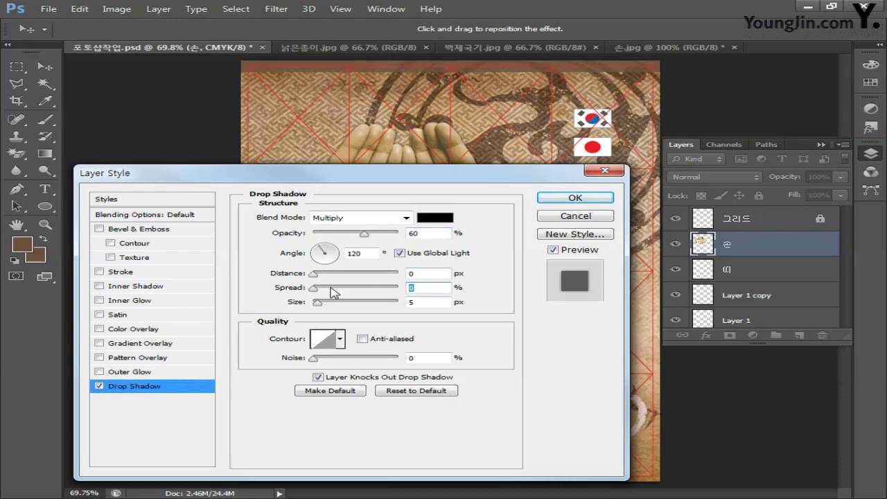
{"action": "type", "text": "5"}
{"action": "left_click", "coordinate": [315, 305]}
{"action": "type", "text": "15"}
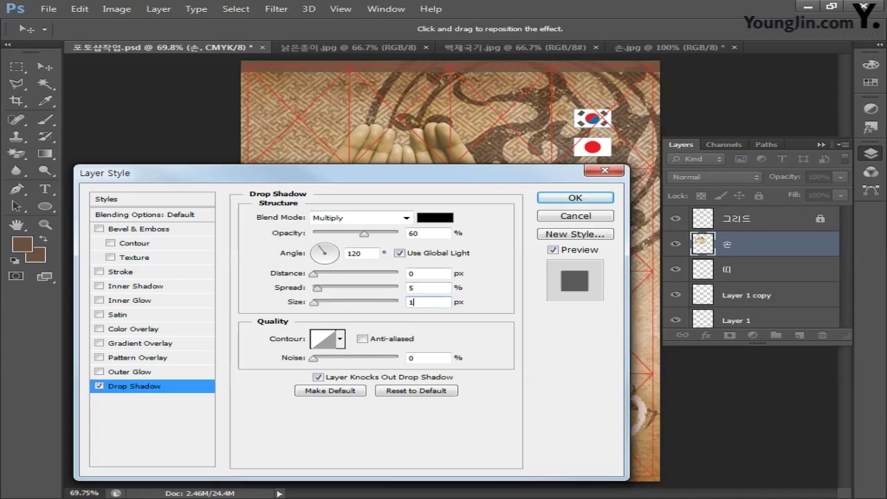
{"action": "left_click", "coordinate": [574, 198]}
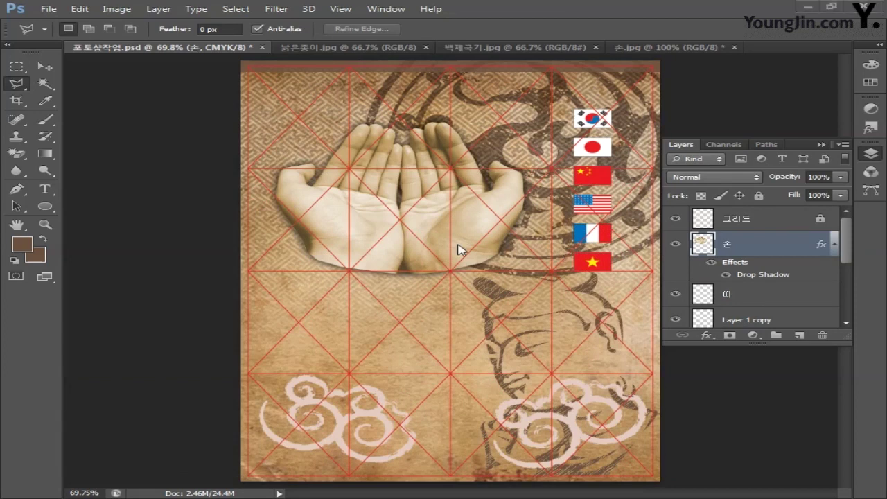
Step: Open the gilt-bronze disc image 금동 광배 from the 제공소스 folder
{"action": "left_click", "coordinate": [48, 8]}
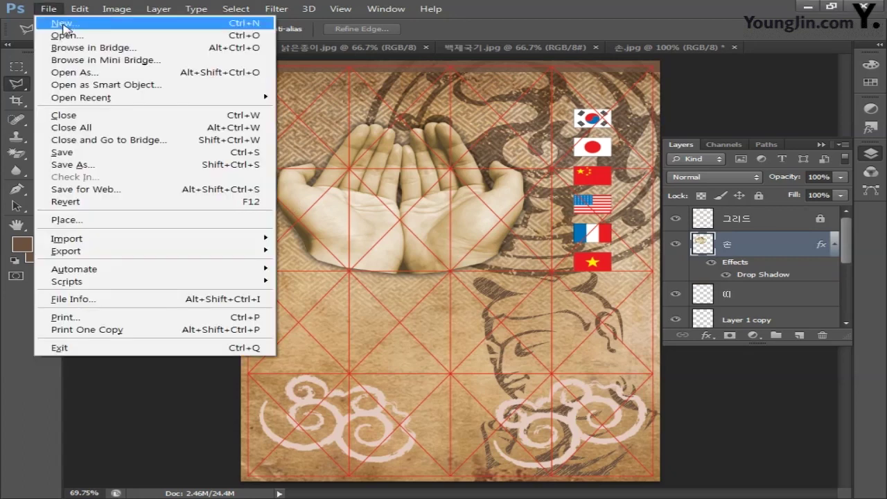
{"action": "left_click", "coordinate": [59, 33]}
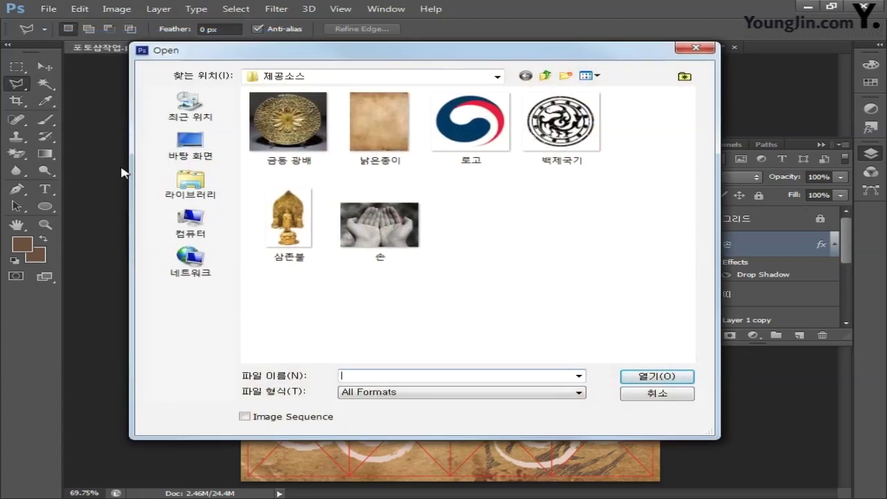
{"action": "left_click", "coordinate": [272, 135]}
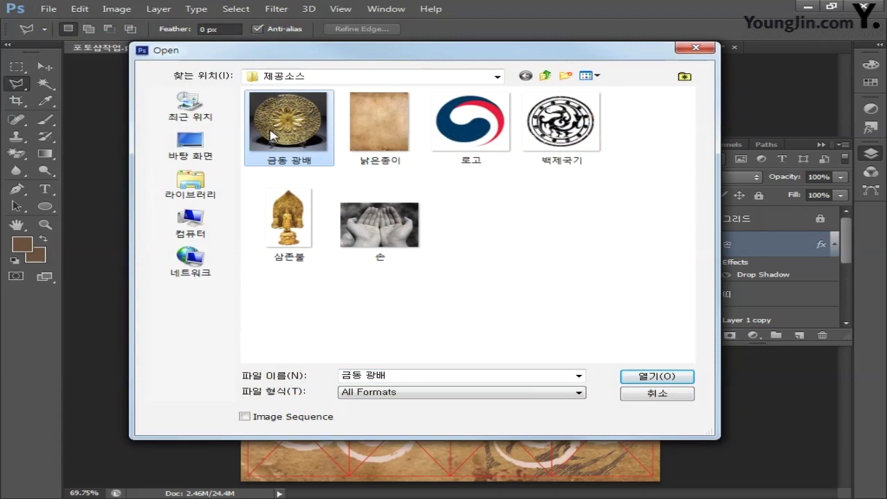
{"action": "left_click", "coordinate": [658, 375]}
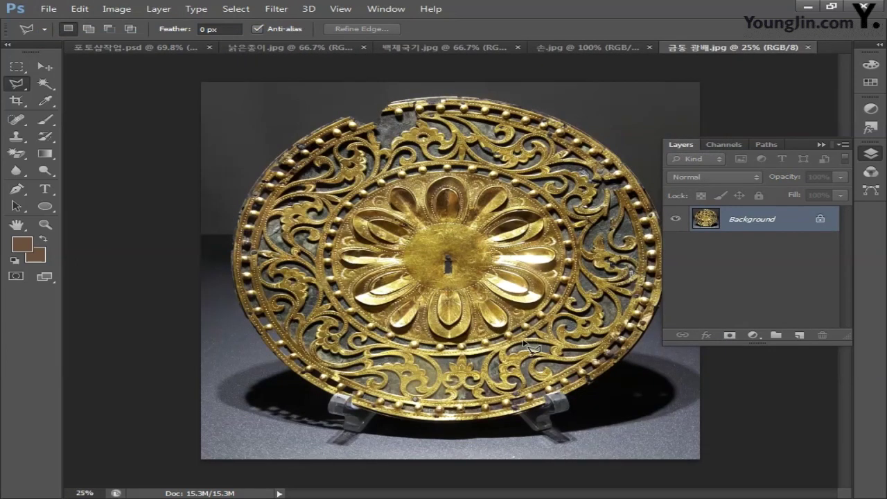
Step: Start a Pen tool path at the disc's upper-left rim and trace its left edge down to the left support stand
{"action": "left_click", "coordinate": [20, 190]}
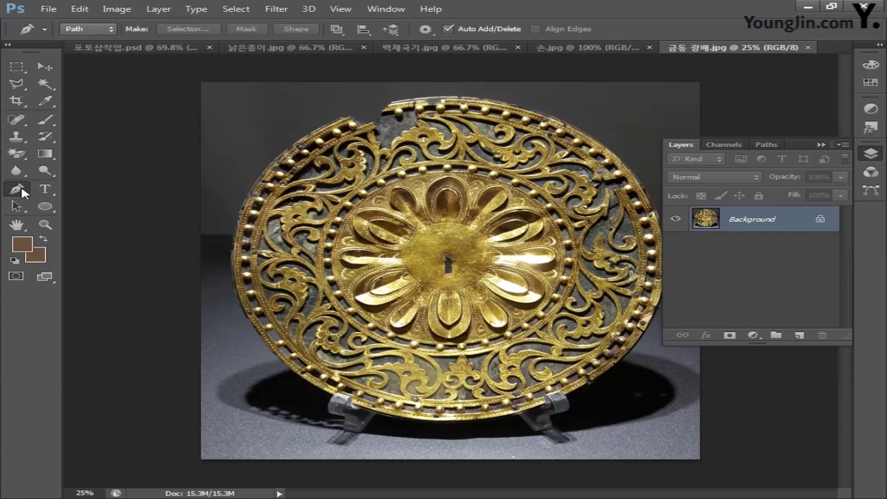
{"action": "left_click", "coordinate": [251, 189]}
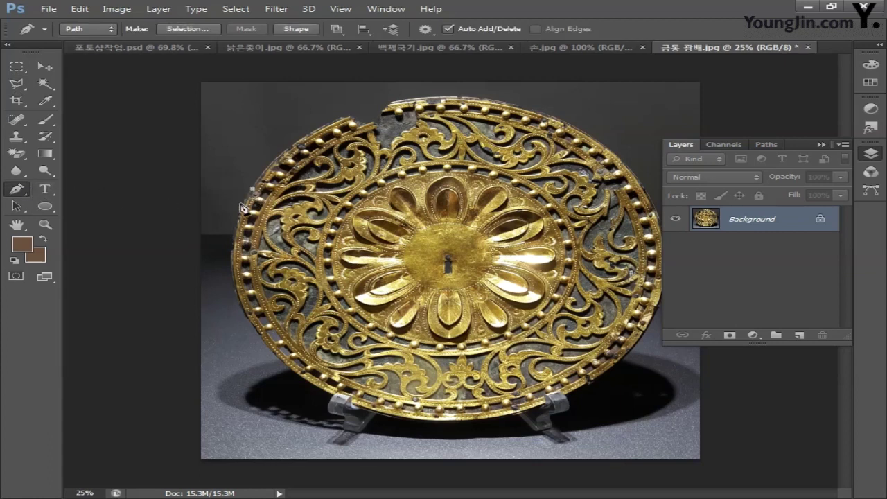
{"action": "left_click", "coordinate": [241, 212]}
{"action": "left_click", "coordinate": [237, 232]}
{"action": "left_click", "coordinate": [229, 254]}
{"action": "left_click", "coordinate": [233, 286]}
{"action": "left_click", "coordinate": [241, 306]}
{"action": "left_click", "coordinate": [256, 330]}
{"action": "left_click", "coordinate": [267, 347]}
{"action": "left_click", "coordinate": [286, 364]}
{"action": "left_click", "coordinate": [301, 376]}
{"action": "left_click", "coordinate": [317, 387]}
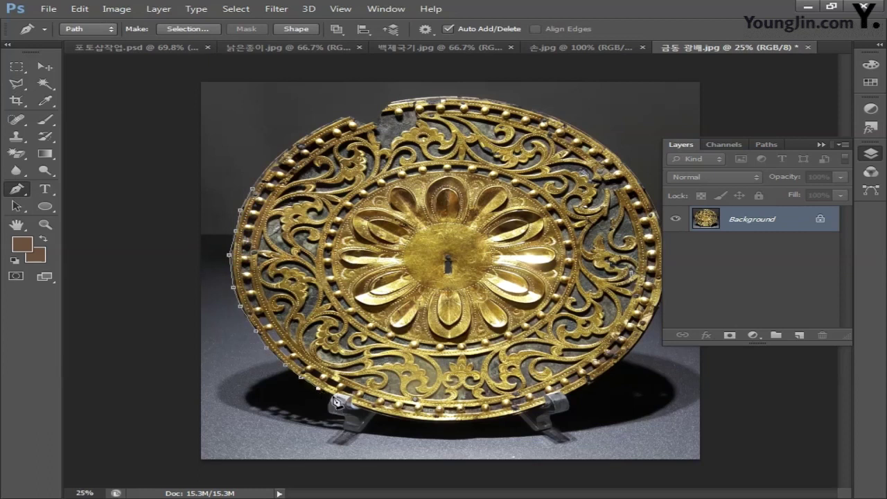
Step: Continue the path along the disc's bottom rim past both stands and up the lower-right edge
{"action": "left_click", "coordinate": [379, 413]}
{"action": "left_click", "coordinate": [420, 420]}
{"action": "left_click", "coordinate": [463, 421]}
{"action": "left_click", "coordinate": [504, 418]}
{"action": "left_click", "coordinate": [536, 410]}
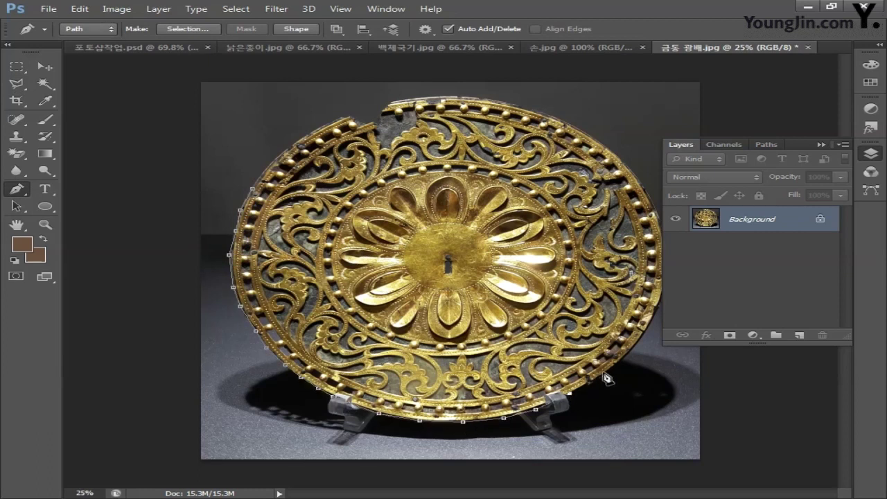
{"action": "left_click", "coordinate": [600, 376]}
{"action": "left_click", "coordinate": [618, 364]}
{"action": "left_click", "coordinate": [644, 329]}
Step: Continue the path up the disc's right edge and around the upper-right rim toward the top
{"action": "key", "text": "ctrl+plus"}
{"action": "left_click", "coordinate": [457, 317]}
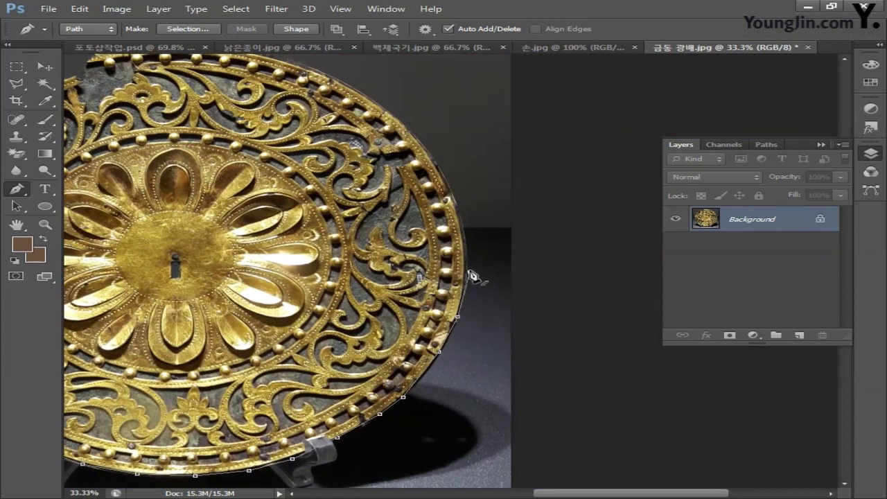
{"action": "left_click", "coordinate": [469, 270]}
{"action": "left_click", "coordinate": [465, 233]}
{"action": "left_click", "coordinate": [452, 191]}
{"action": "mouse_move", "coordinate": [453, 190]}
{"action": "left_mouse_down"}
{"action": "mouse_move", "coordinate": [499, 322]}
{"action": "mouse_move", "coordinate": [510, 329]}
{"action": "left_mouse_up"}
{"action": "left_click", "coordinate": [483, 286]}
{"action": "left_click", "coordinate": [408, 226]}
{"action": "left_click", "coordinate": [334, 196]}
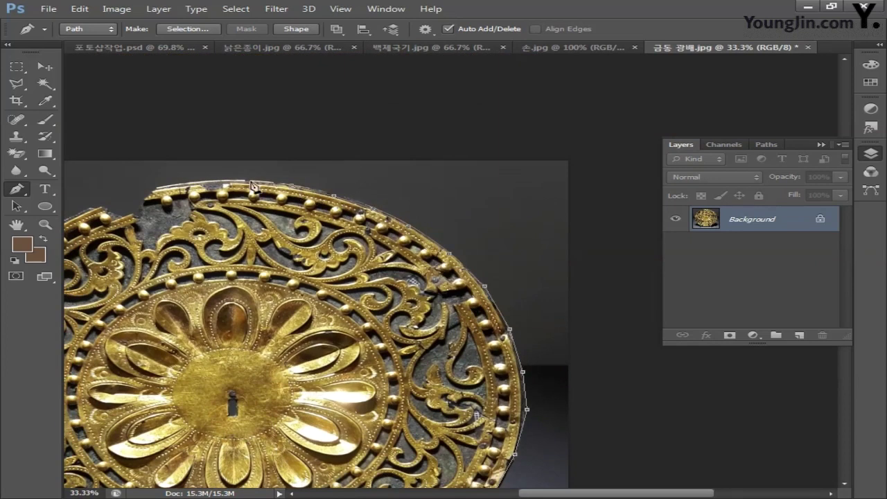
Step: Close the path around the broken notch and along the upper-left rim, and convert it to a selection
{"action": "left_click", "coordinate": [157, 187]}
{"action": "left_click_drag", "start_coordinate": [148, 202], "coordinate": [351, 202]}
{"action": "left_click", "coordinate": [343, 215]}
{"action": "left_click", "coordinate": [322, 214]}
{"action": "left_click", "coordinate": [292, 208]}
{"action": "left_click", "coordinate": [220, 248]}
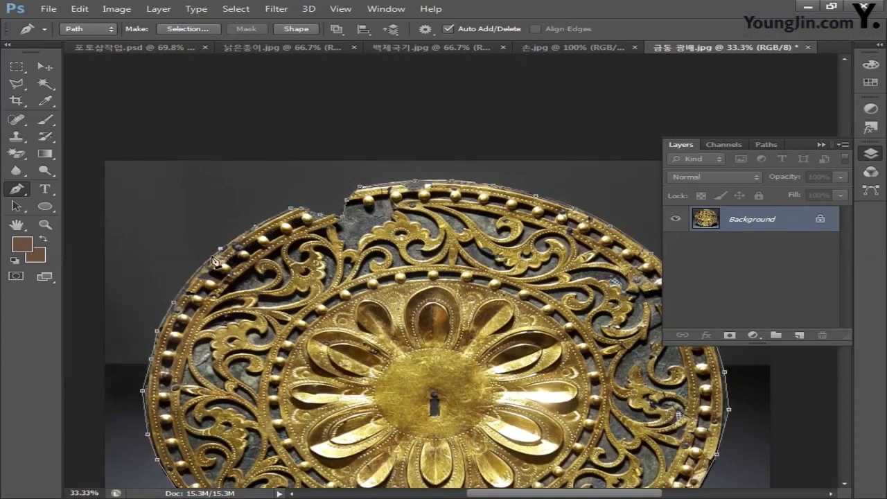
{"action": "left_click", "coordinate": [173, 303]}
{"action": "key", "text": "ctrl+minus"}
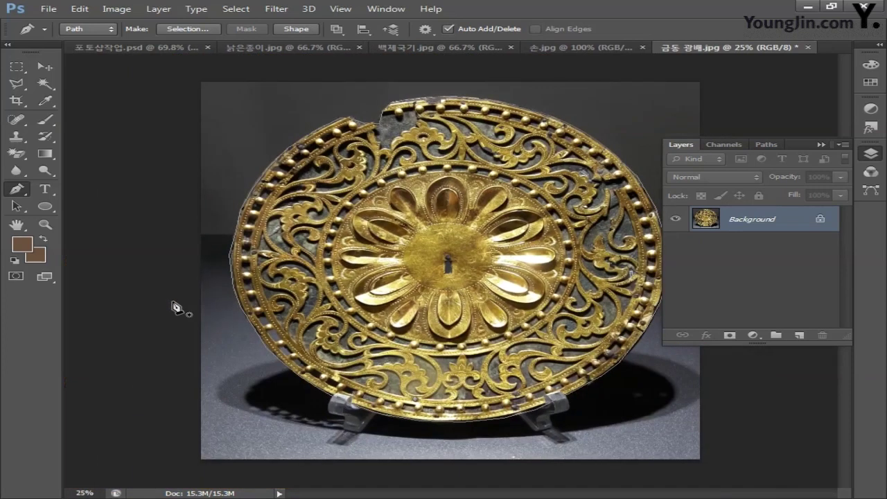
{"action": "key", "text": "ctrl+Return"}
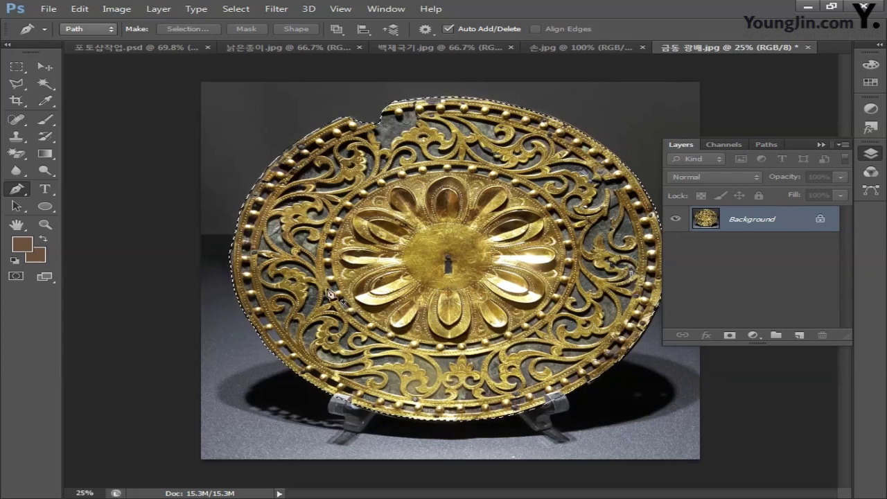
Step: Paste the cut-out disc into 포토샵작업.psd and scale it down in stages to about 19%, placing it over the lower part of the hands
{"action": "left_click", "coordinate": [133, 47]}
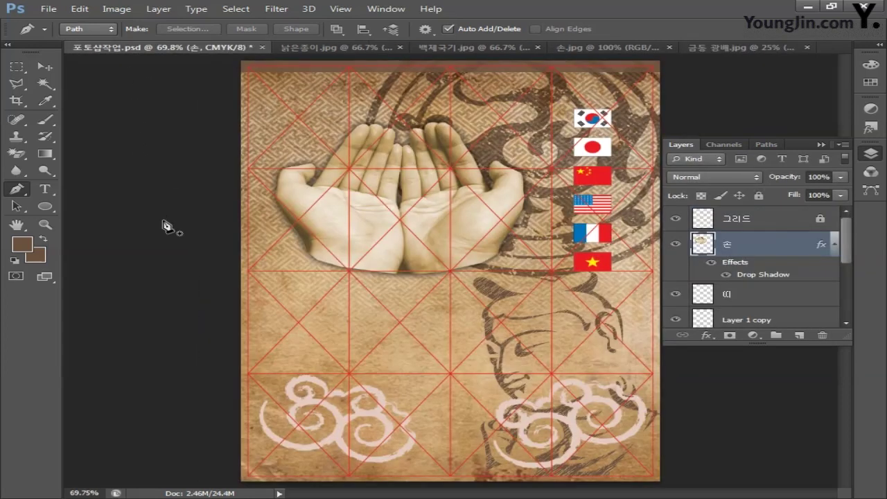
{"action": "key", "text": "ctrl+v"}
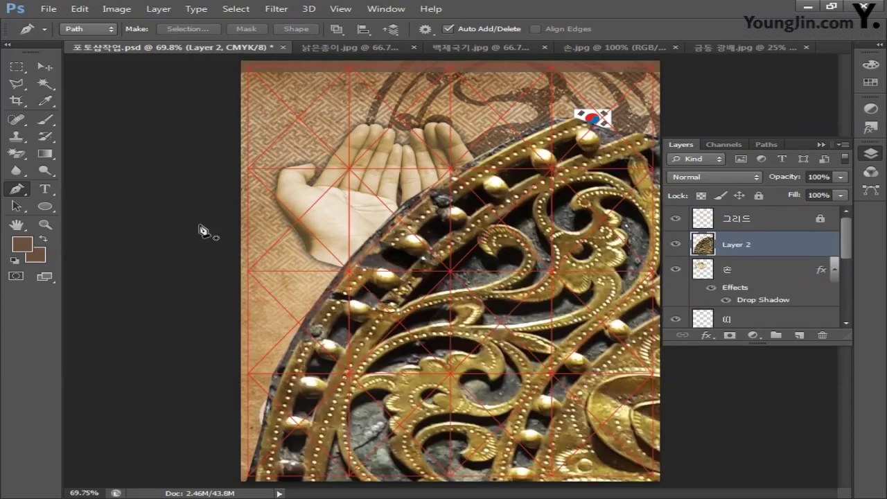
{"action": "key", "text": "ctrl+t"}
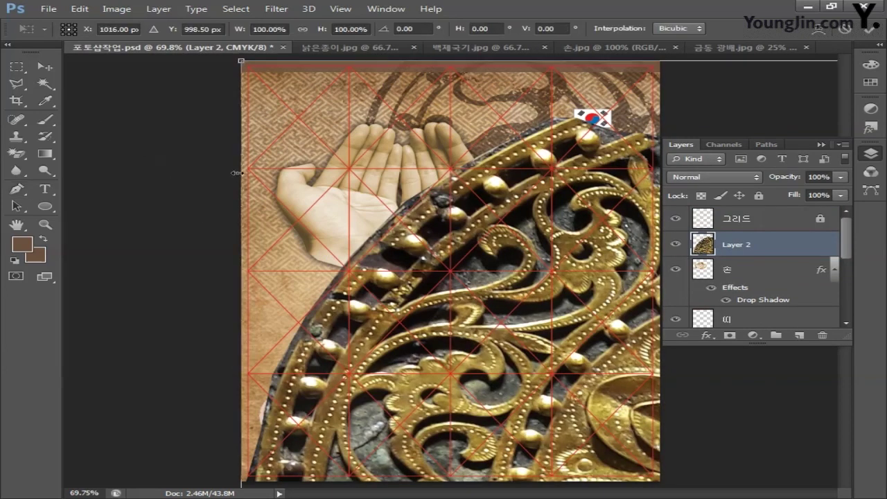
{"action": "left_click_drag", "start_coordinate": [257, 79], "coordinate": [561, 296]}
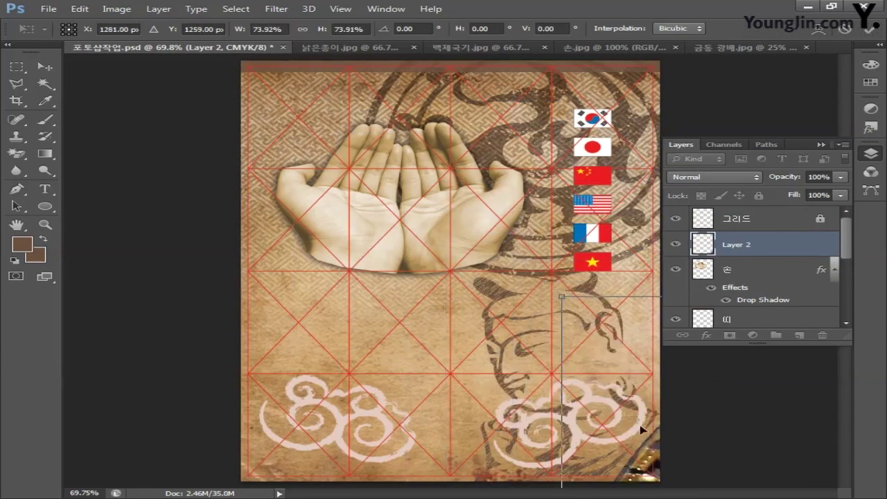
{"action": "left_click_drag", "start_coordinate": [619, 438], "coordinate": [319, 130]}
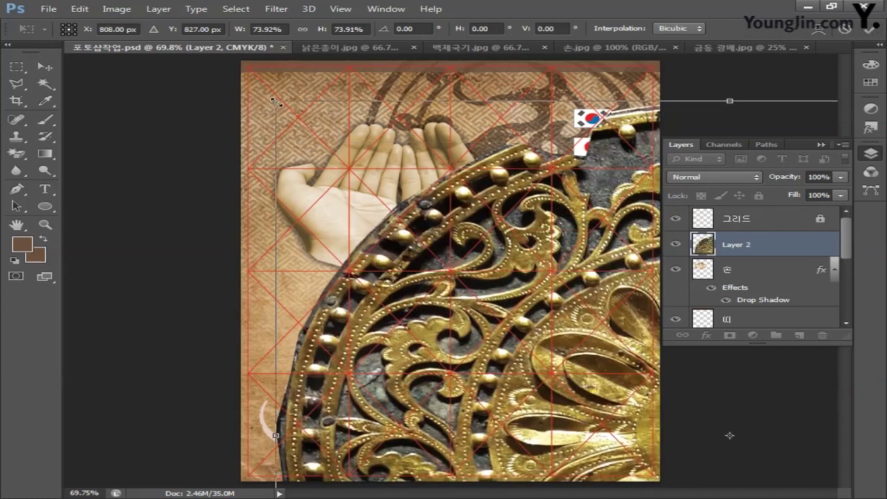
{"action": "left_click_drag", "start_coordinate": [275, 103], "coordinate": [516, 277]}
{"action": "left_click_drag", "start_coordinate": [611, 368], "coordinate": [340, 189]}
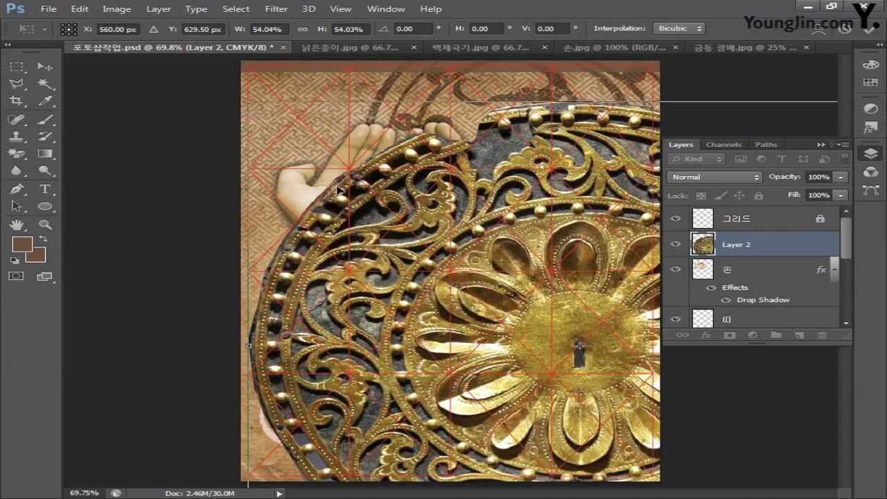
{"action": "left_click_drag", "start_coordinate": [251, 105], "coordinate": [431, 234]}
{"action": "left_click_drag", "start_coordinate": [554, 333], "coordinate": [420, 273]}
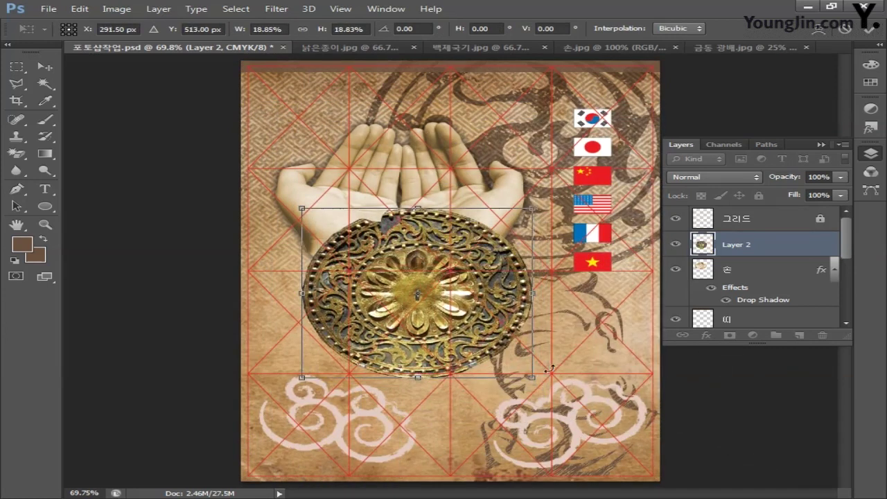
Step: Reduce the disc to about 14.7% and position it centred just beneath the palms, then apply the transform
{"action": "left_click_drag", "start_coordinate": [519, 395], "coordinate": [497, 352]}
{"action": "left_click_drag", "start_coordinate": [466, 304], "coordinate": [464, 329]}
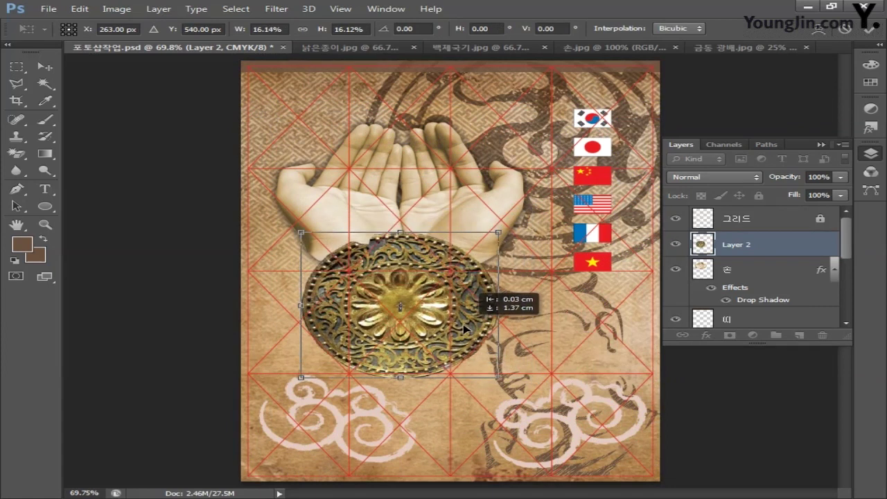
{"action": "left_click_drag", "start_coordinate": [498, 378], "coordinate": [490, 365]}
{"action": "left_click_drag", "start_coordinate": [452, 341], "coordinate": [460, 337]}
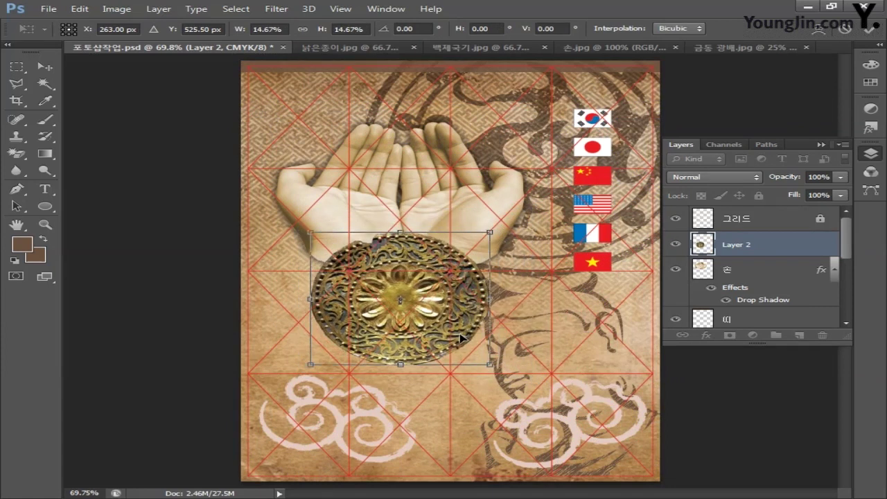
{"action": "key", "text": "Return"}
{"action": "key", "text": "p"}
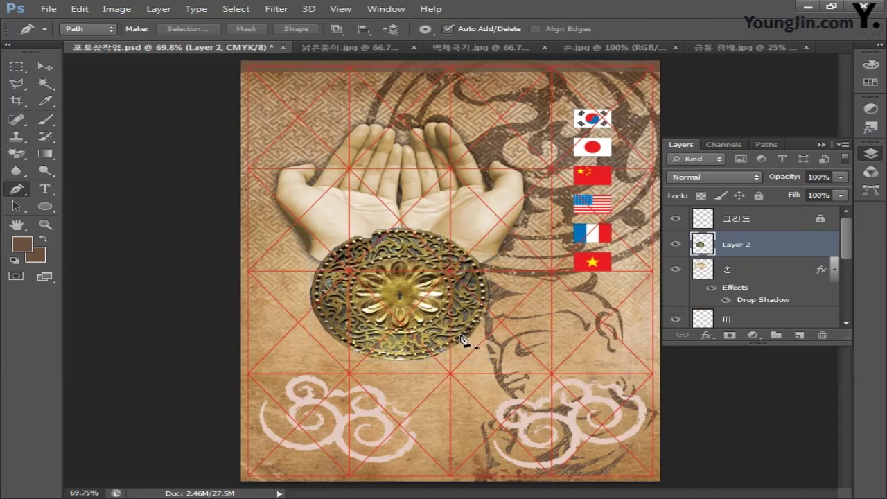
Step: Rename the pasted disc's layer as 금동 광배
{"action": "double_click", "coordinate": [736, 248]}
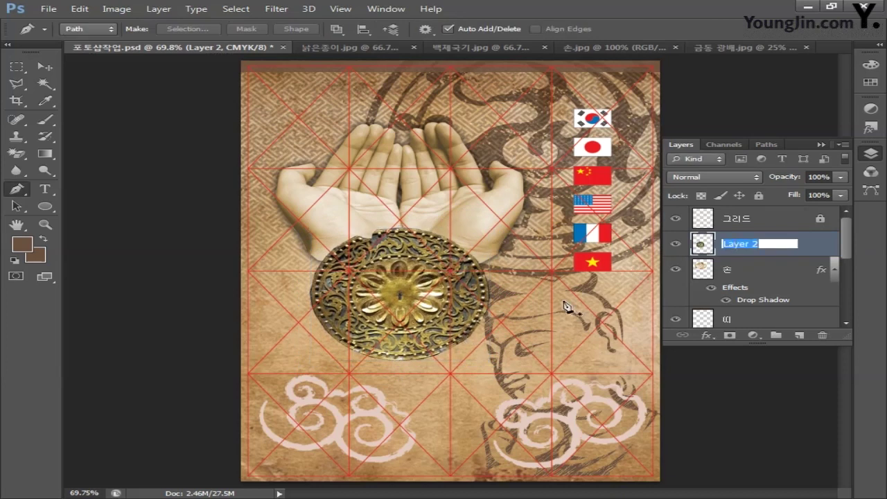
{"action": "type", "text": "금동 광ㅂ"}
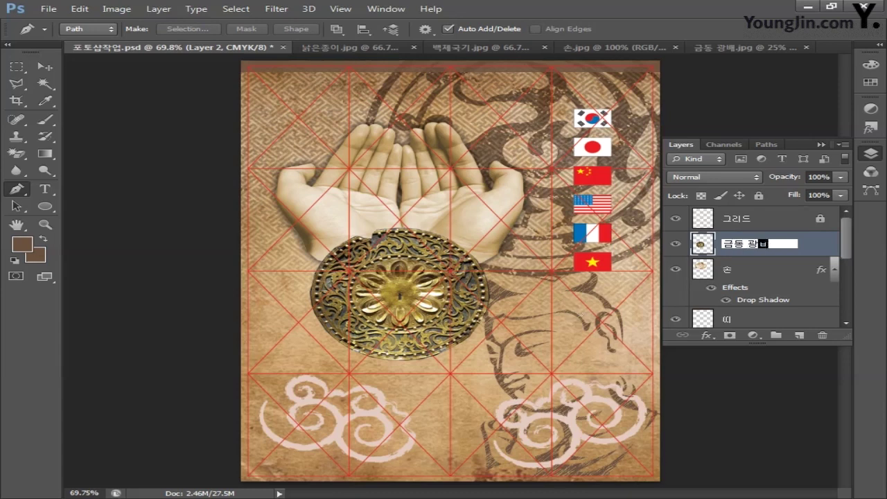
{"action": "type", "text": "ㅐ"}
{"action": "key", "text": "Return"}
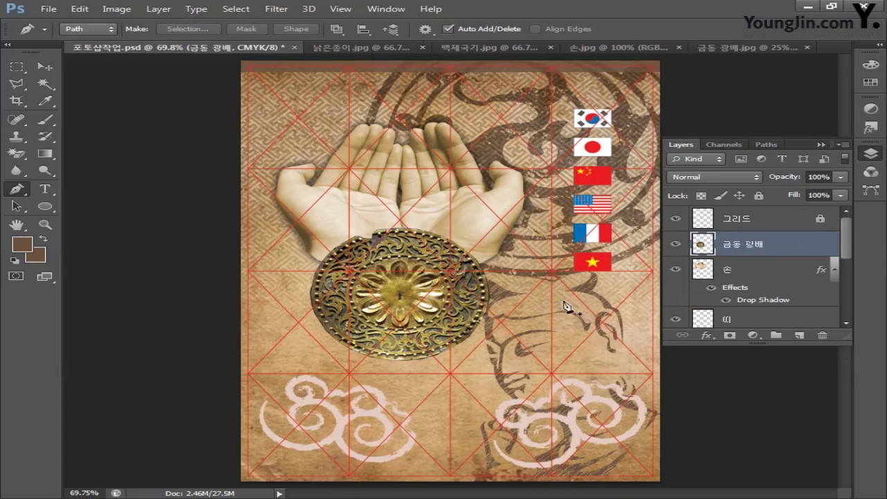
Step: Add a Drop Shadow to the 금동 광배 layer with 0 px distance and a wide, soft shadow around the rim
{"action": "double_click", "coordinate": [791, 250]}
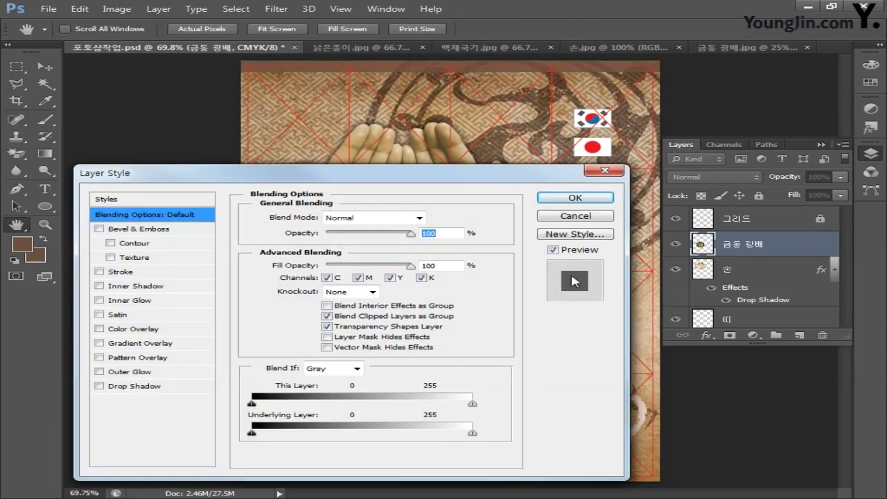
{"action": "left_click", "coordinate": [135, 390]}
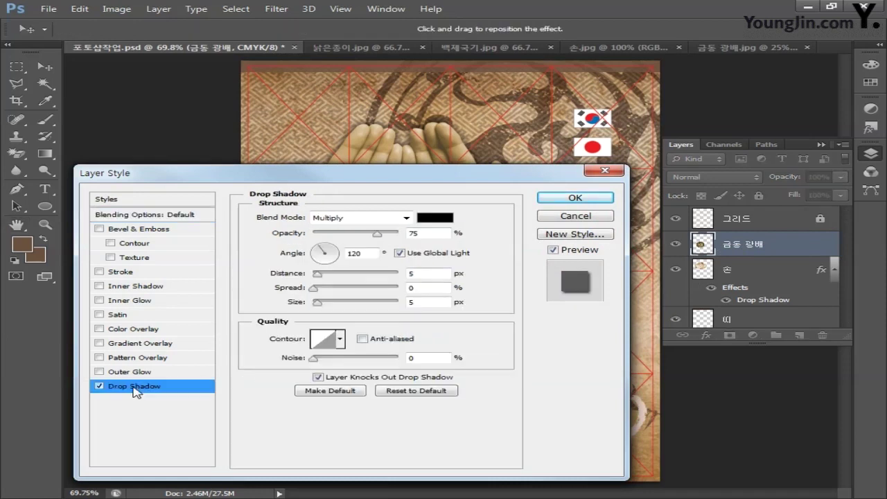
{"action": "double_click", "coordinate": [431, 273]}
{"action": "type", "text": "0"}
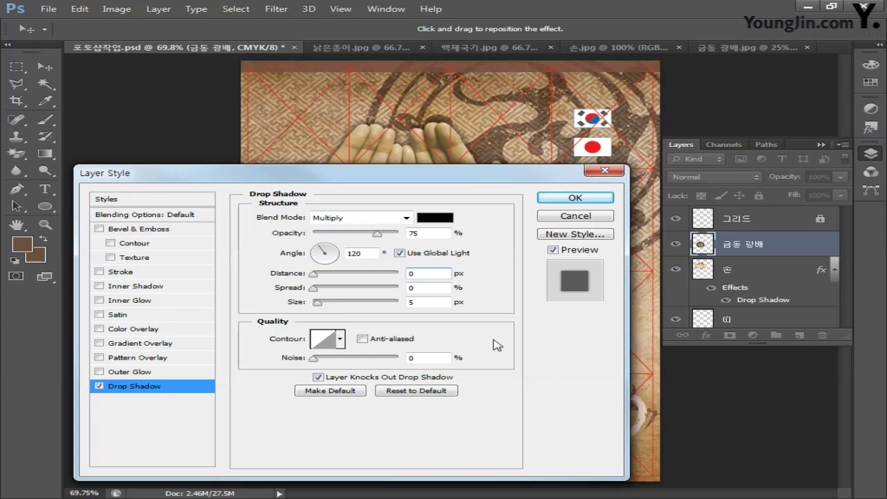
{"action": "double_click", "coordinate": [424, 288]}
{"action": "type", "text": "10"}
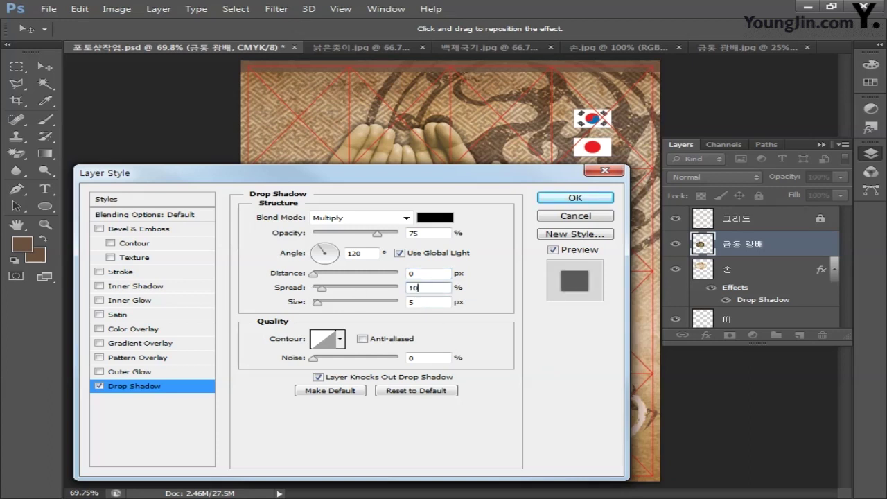
{"action": "key", "text": "BackSpace"}
{"action": "type", "text": "30"}
{"action": "left_click", "coordinate": [575, 199]}
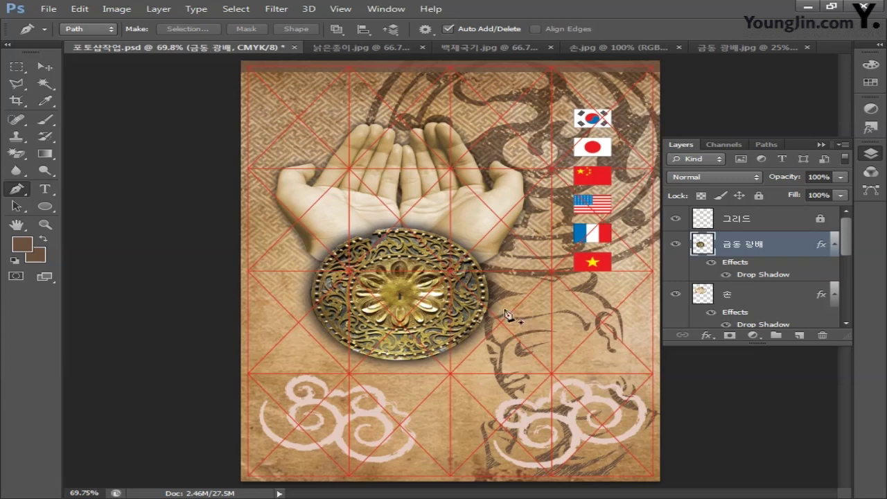
Step: Open the 삼존불 image from the 제공소스 folder
{"action": "left_click", "coordinate": [48, 9]}
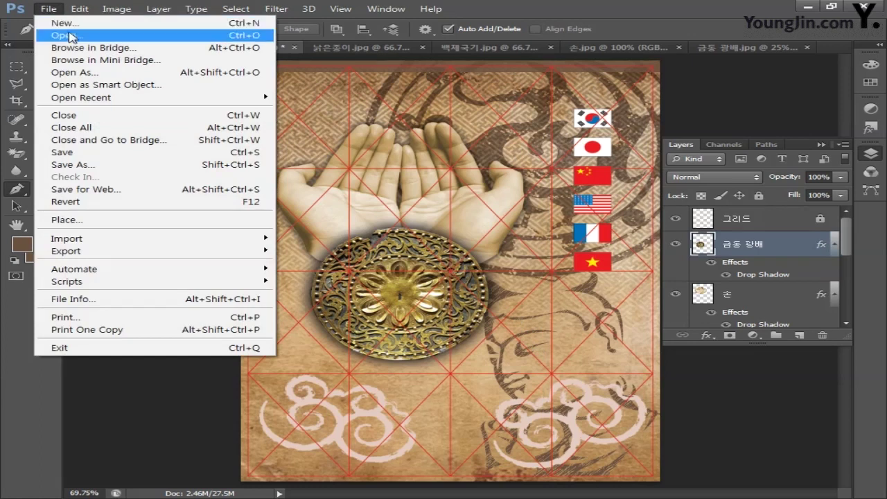
{"action": "left_click", "coordinate": [62, 35]}
{"action": "left_click", "coordinate": [285, 218]}
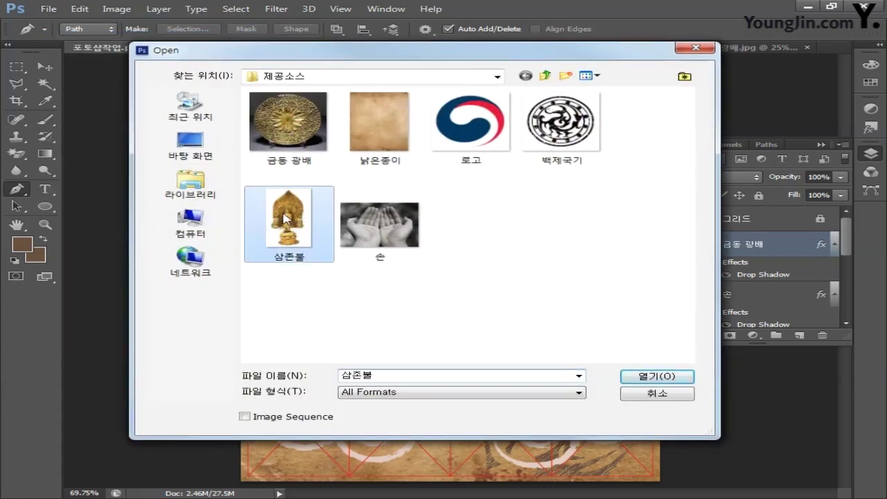
{"action": "left_click", "coordinate": [632, 376]}
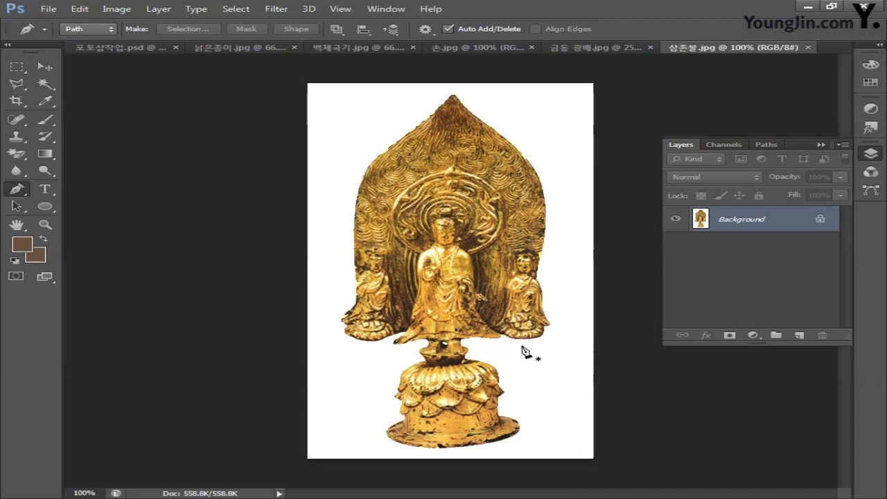
Step: Select the golden statue by picking the white background with the Magic Wand at tolerance 5 and inverting the selection
{"action": "left_click", "coordinate": [45, 84]}
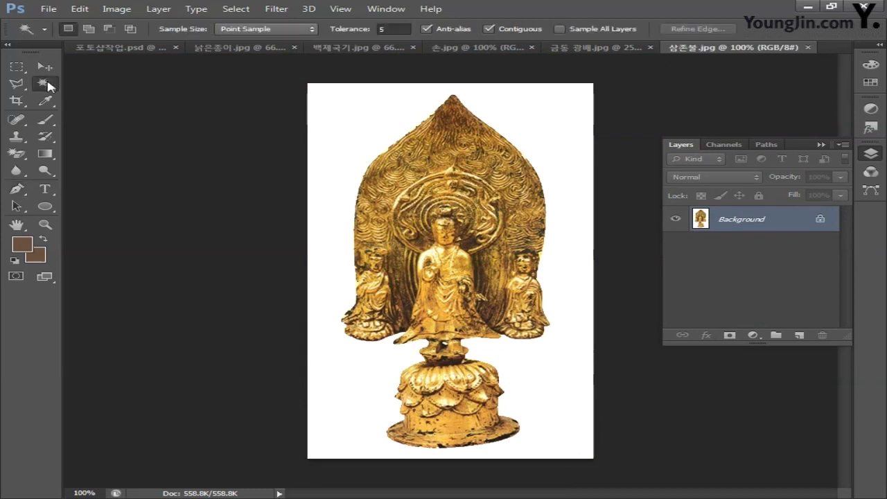
{"action": "left_click", "coordinate": [343, 128]}
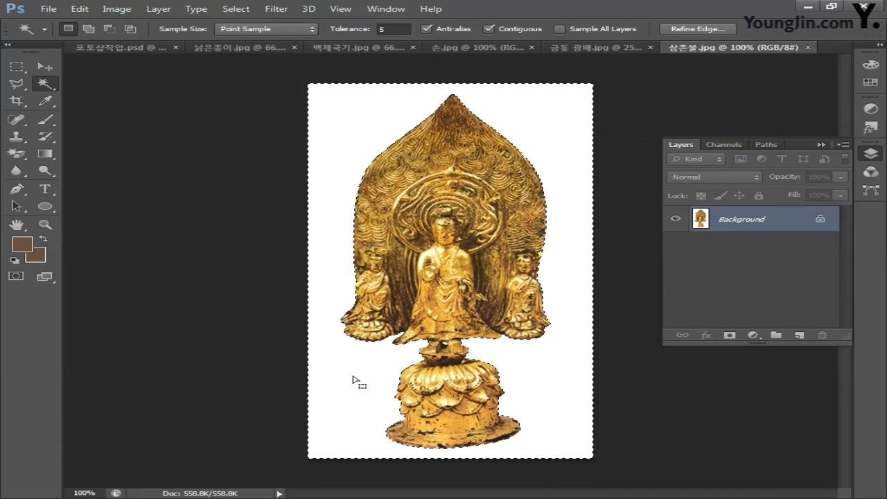
{"action": "left_click", "coordinate": [581, 276], "text": "alt"}
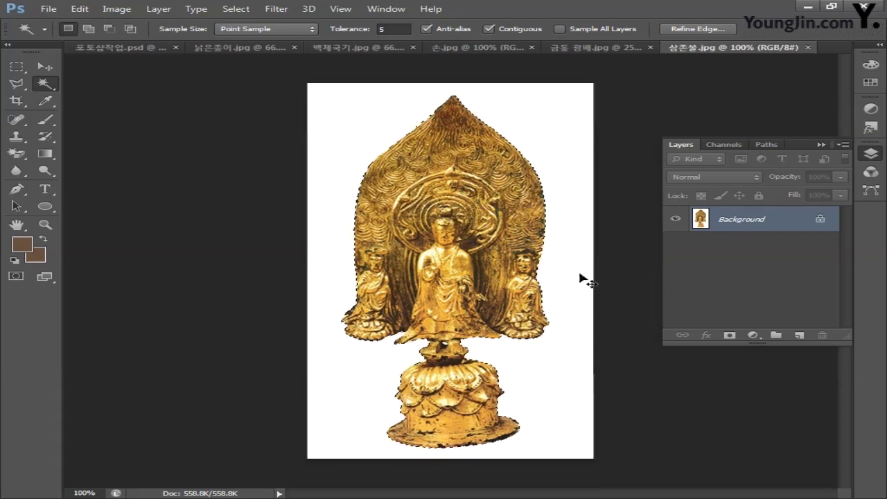
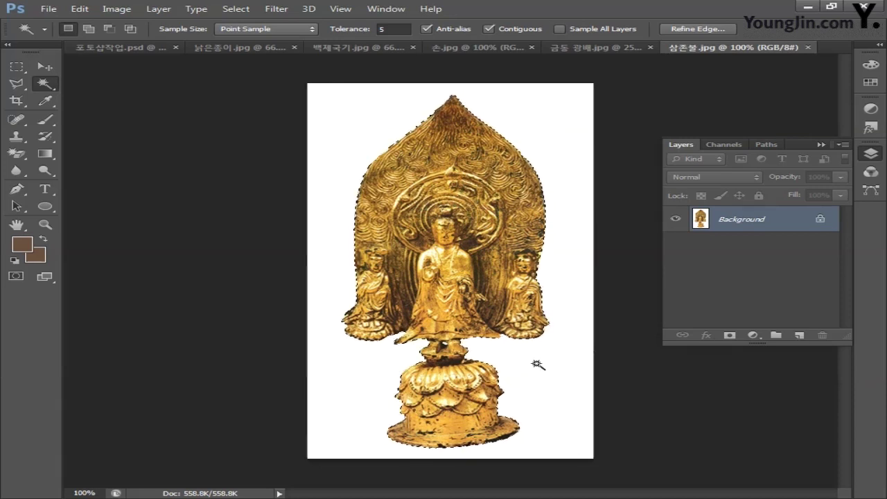
Step: Paste the statue into 포토샵작업.psd, scale it to about 54%, and place it centred above the disc in the cupped hands
{"action": "left_click", "coordinate": [121, 47]}
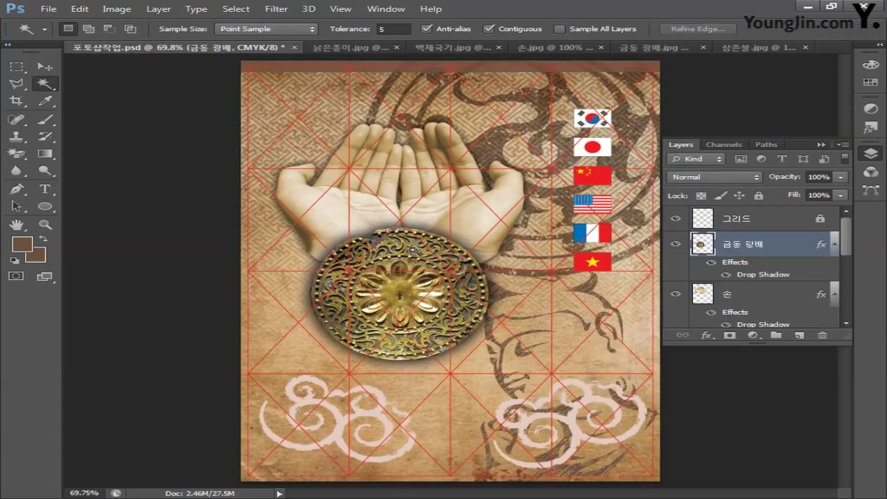
{"action": "left_click_drag", "start_coordinate": [424, 257], "coordinate": [423, 253]}
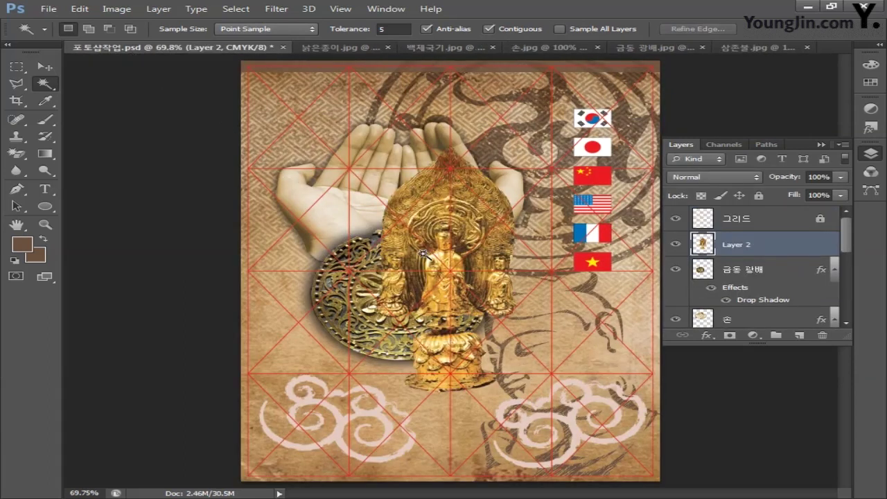
{"action": "key", "text": "ctrl+t"}
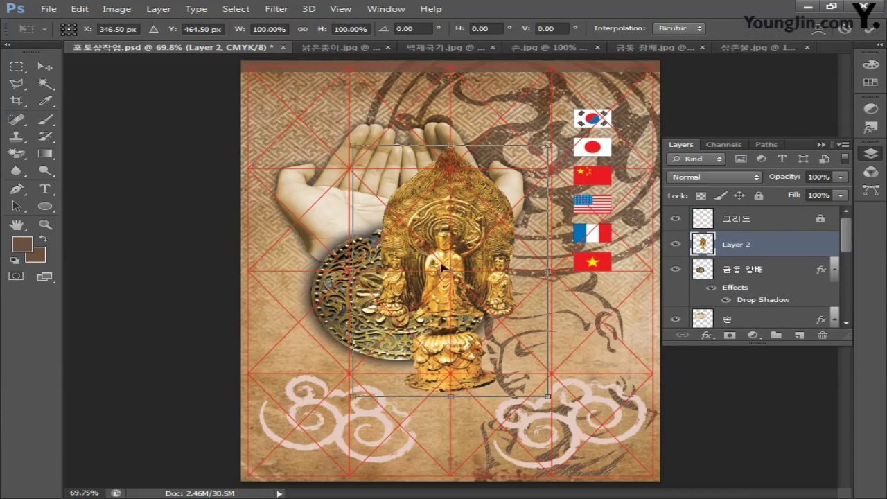
{"action": "left_click_drag", "start_coordinate": [548, 398], "coordinate": [497, 333]}
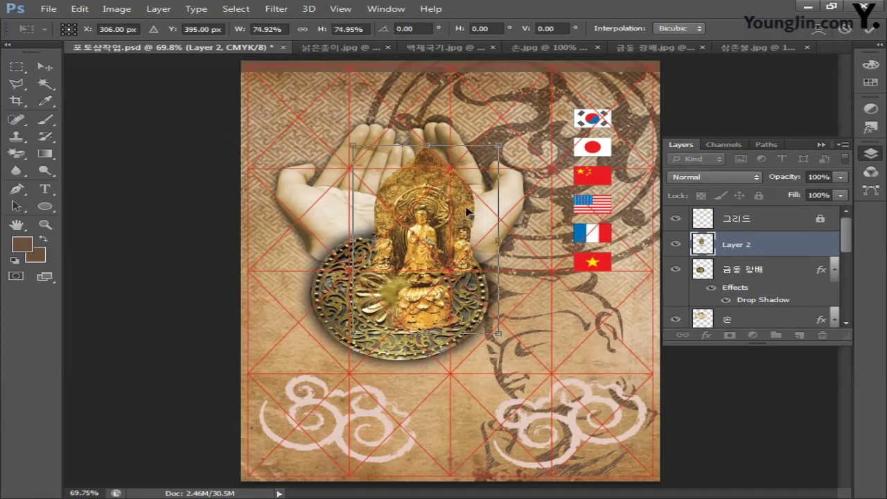
{"action": "left_click_drag", "start_coordinate": [468, 211], "coordinate": [441, 163]}
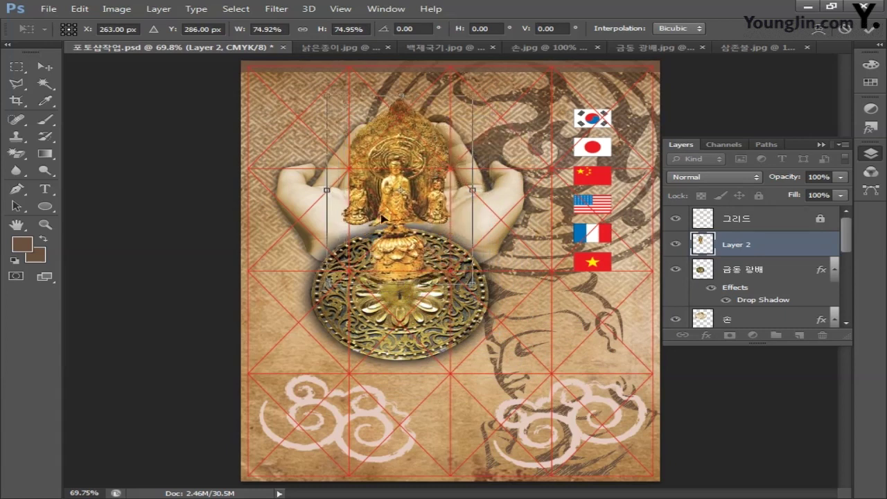
{"action": "left_click_drag", "start_coordinate": [327, 284], "coordinate": [347, 257]}
{"action": "left_click_drag", "start_coordinate": [398, 208], "coordinate": [403, 170]}
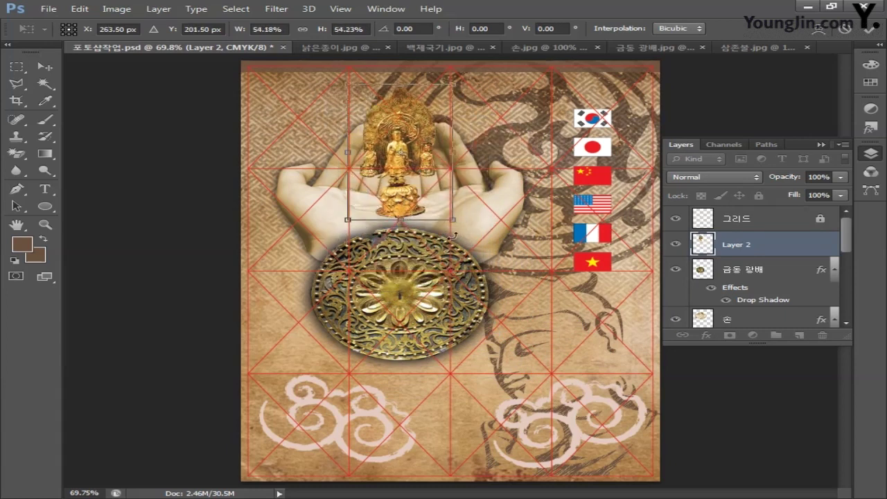
{"action": "key", "text": "Return"}
{"action": "key", "text": "w"}
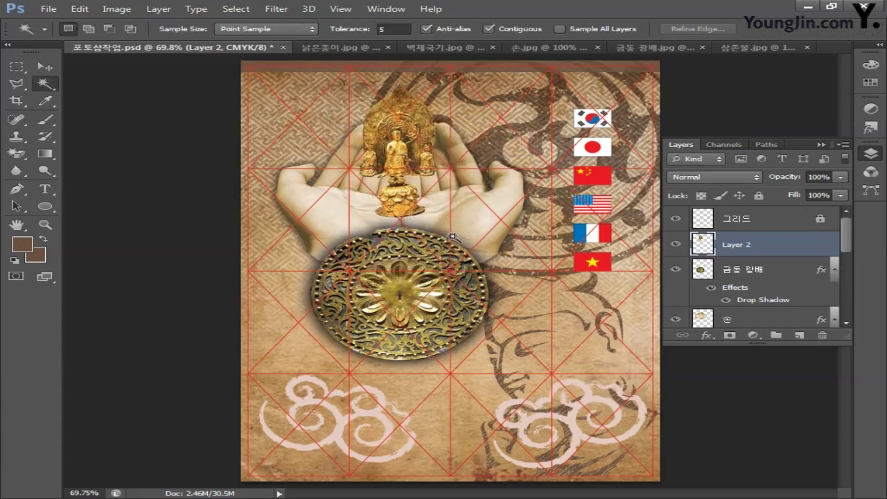
Step: Hide the 그리드 layer, extend the layer list, and rename the statue's layer as 삼존불
{"action": "left_click", "coordinate": [676, 221]}
{"action": "left_click_drag", "start_coordinate": [706, 346], "coordinate": [706, 478]}
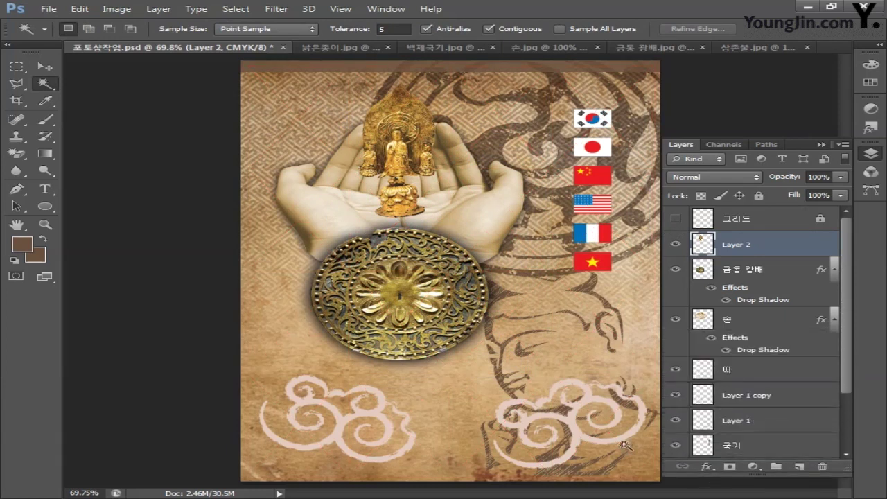
{"action": "double_click", "coordinate": [743, 244]}
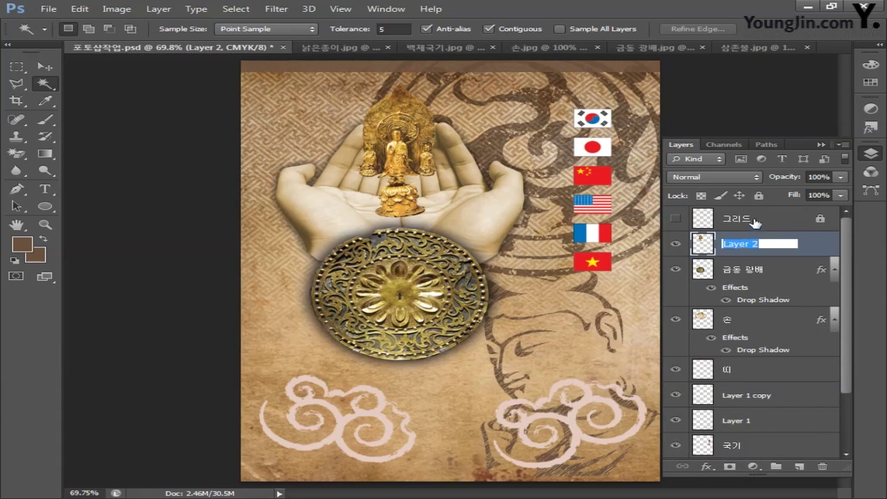
{"action": "type", "text": "삼존불"}
{"action": "key", "text": "Return"}
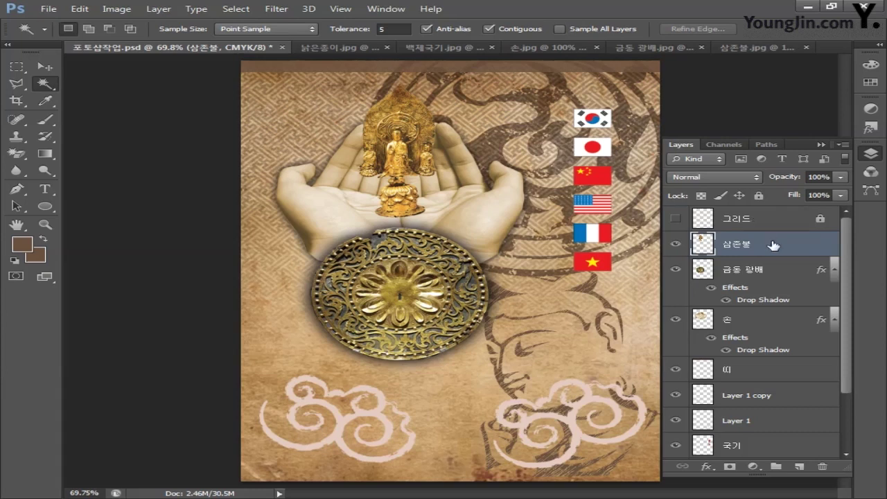
Step: Add a drop shadow with 2 px distance and 12 px size to the 삼존불 layer, and save the document
{"action": "double_click", "coordinate": [774, 245]}
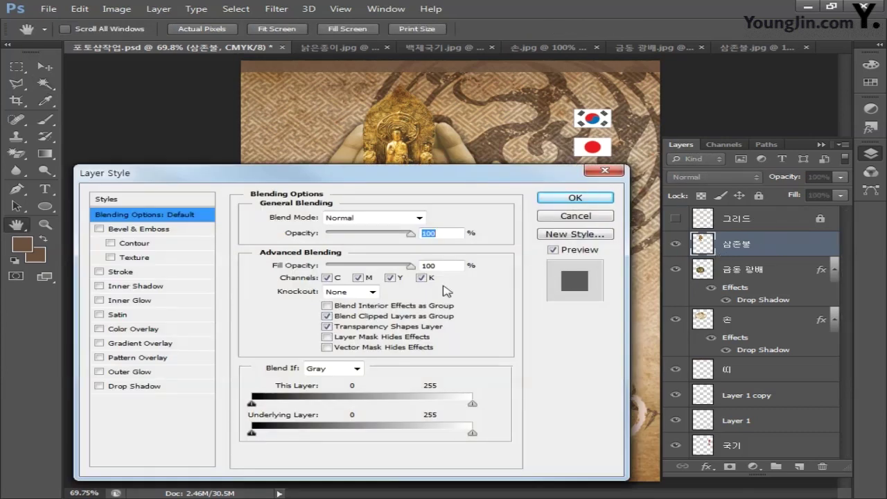
{"action": "left_click", "coordinate": [136, 386]}
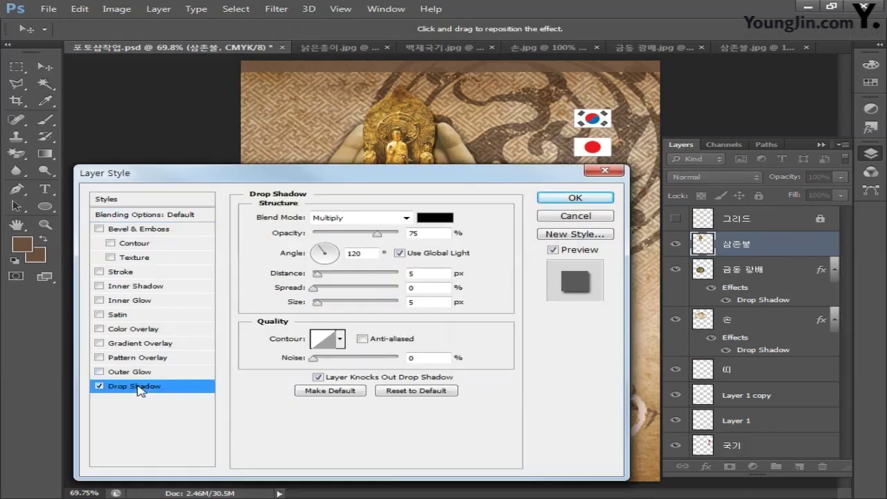
{"action": "double_click", "coordinate": [426, 273]}
{"action": "type", "text": "2"}
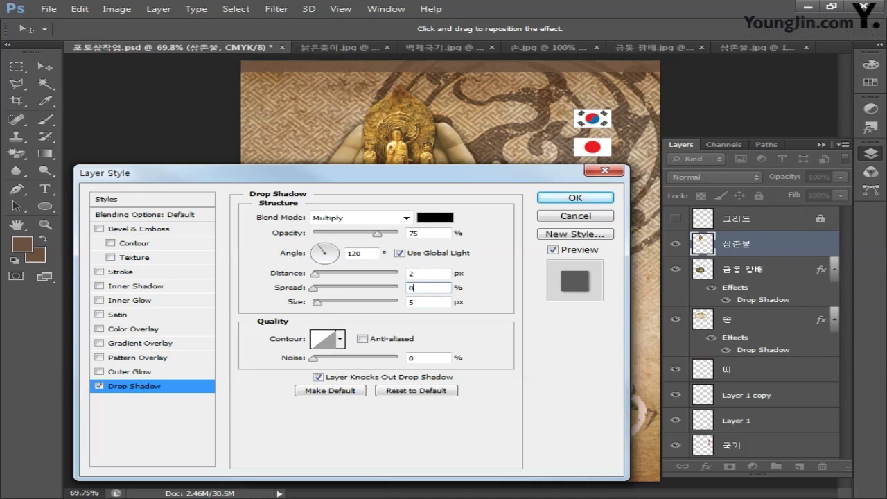
{"action": "key", "text": "Tab"}
{"action": "type", "text": "12"}
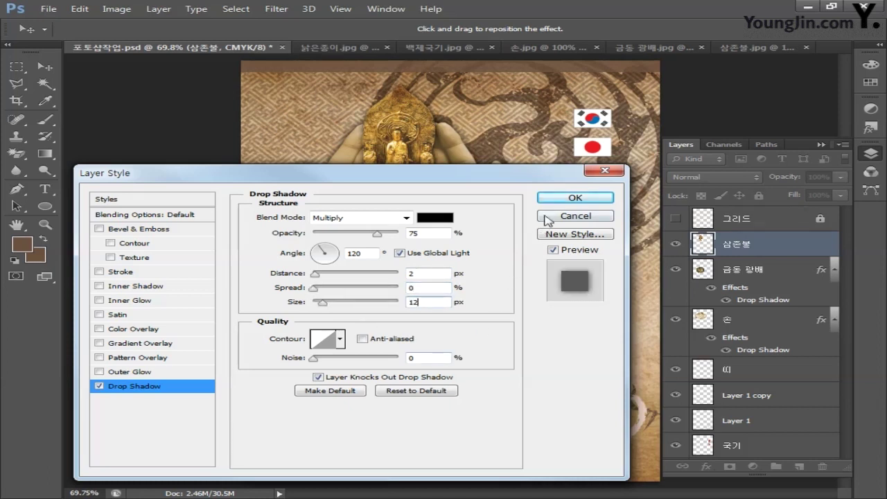
{"action": "left_click", "coordinate": [562, 199]}
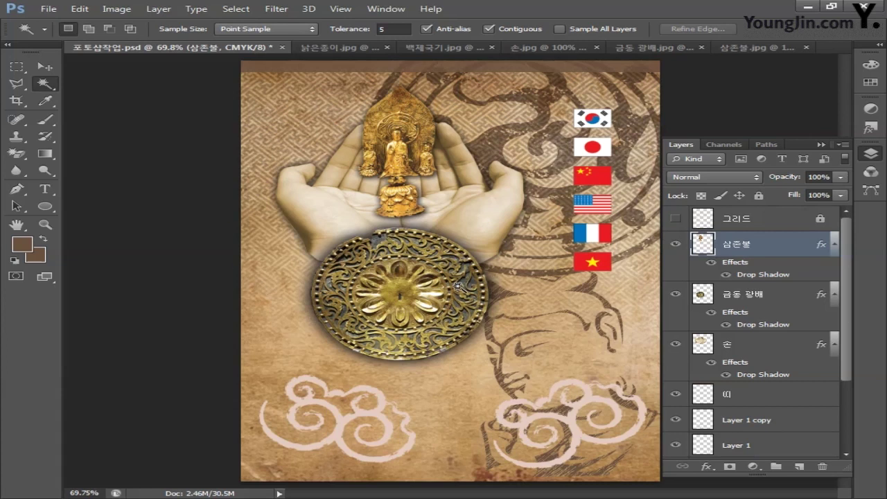
{"action": "key", "text": "ctrl+s"}
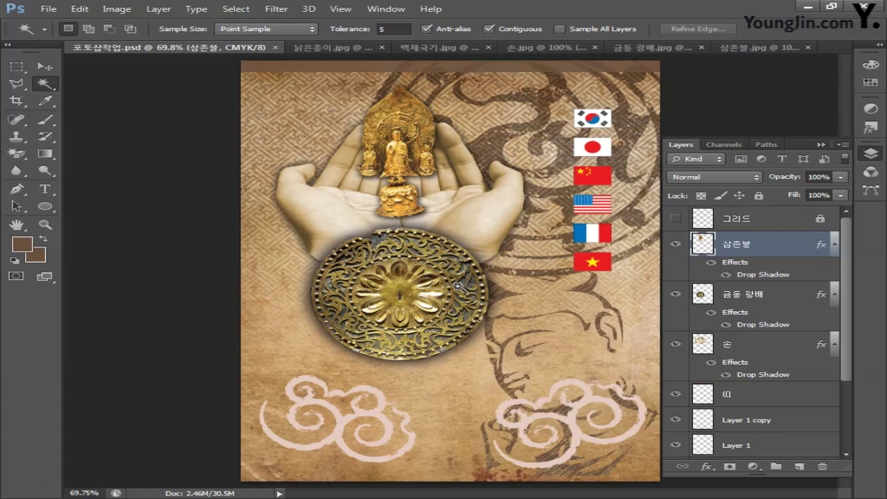
Step: Open the 로고 image from the 제공소스 folder
{"action": "left_click", "coordinate": [48, 9]}
{"action": "left_click", "coordinate": [65, 34]}
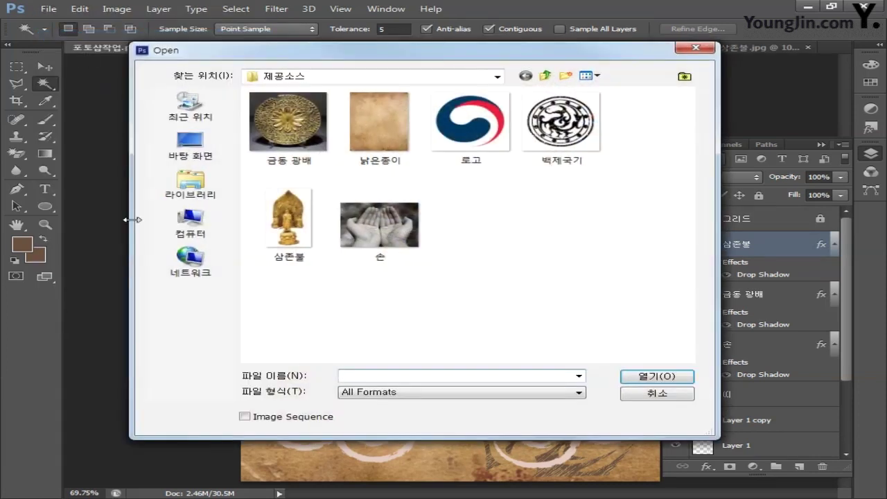
{"action": "left_click", "coordinate": [470, 153]}
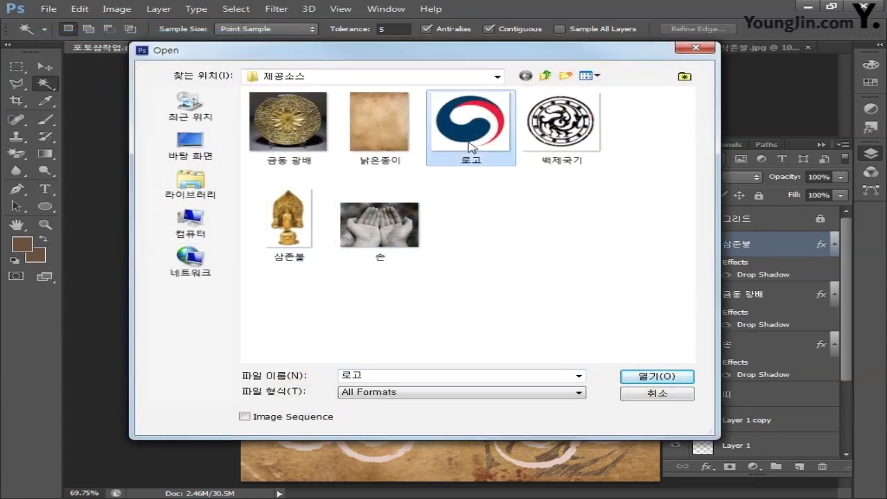
{"action": "left_click", "coordinate": [652, 378]}
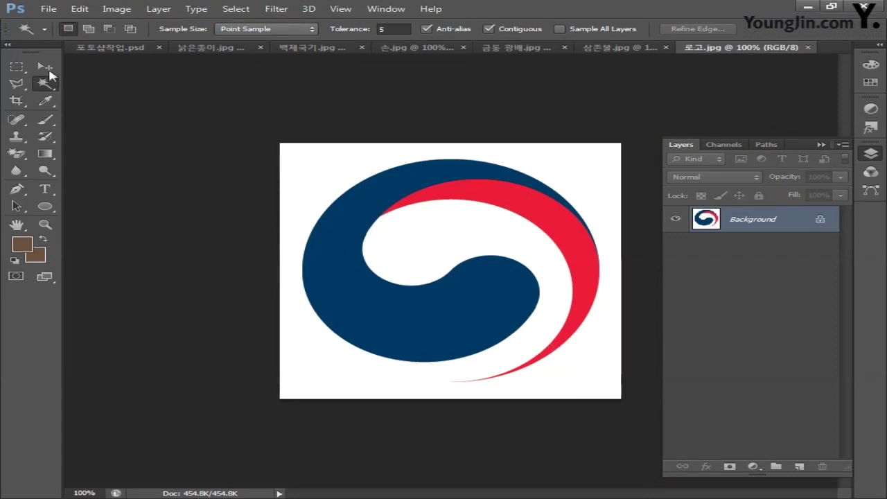
Step: Select the whole logo with an elliptical marquee at 0 px feather, leaving a thin white margin around it
{"action": "left_click", "coordinate": [18, 68]}
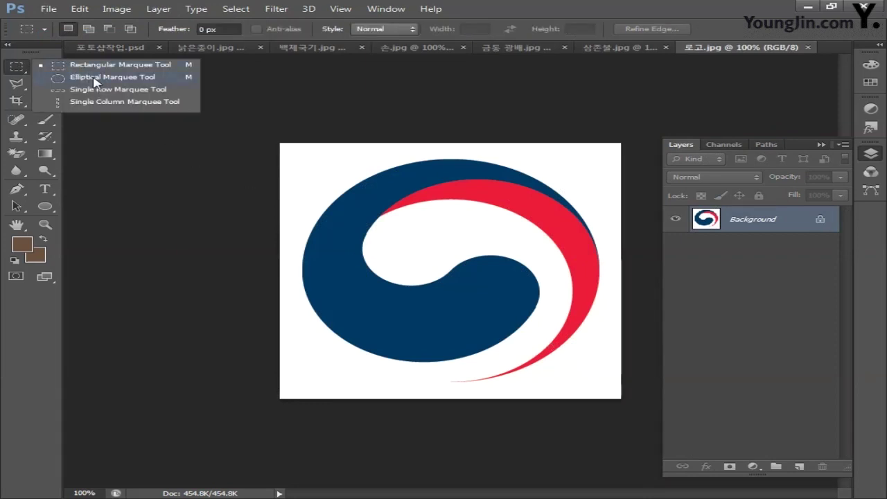
{"action": "left_click", "coordinate": [90, 77]}
{"action": "left_click", "coordinate": [212, 29]}
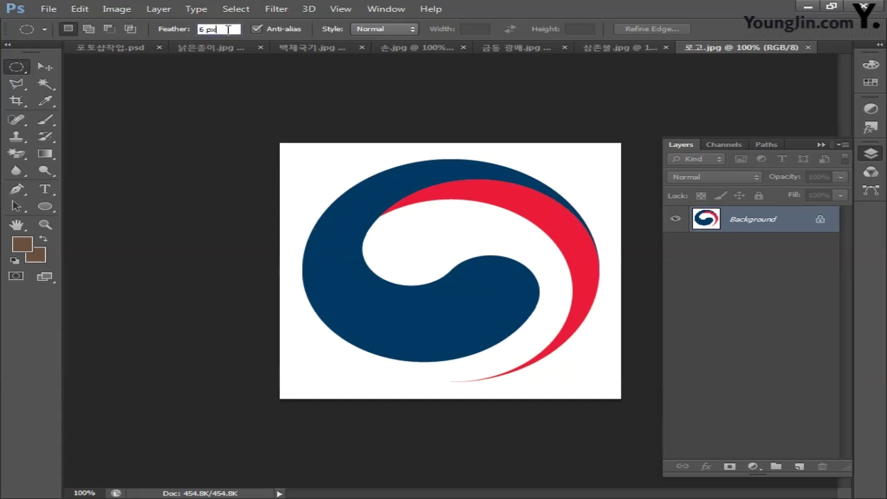
{"action": "type", "text": "0"}
{"action": "key", "text": "Return"}
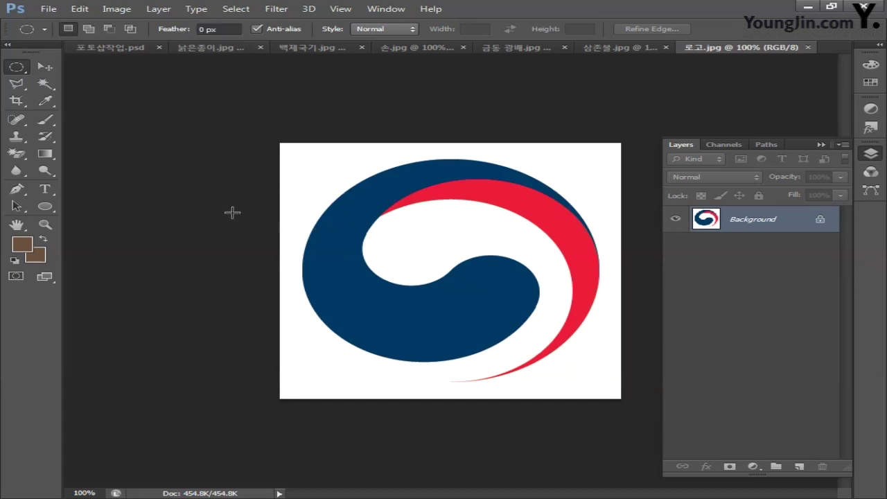
{"action": "left_click_drag", "start_coordinate": [298, 180], "coordinate": [616, 392]}
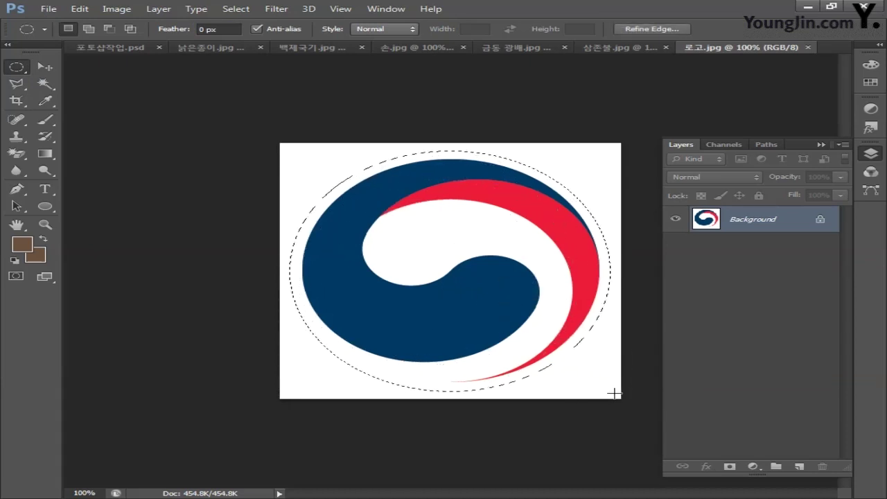
Step: Paste the logo into 포토샵작업.psd, scale it proportionally to about 13%, and place it in the poster's upper-left corner
{"action": "left_click", "coordinate": [104, 49]}
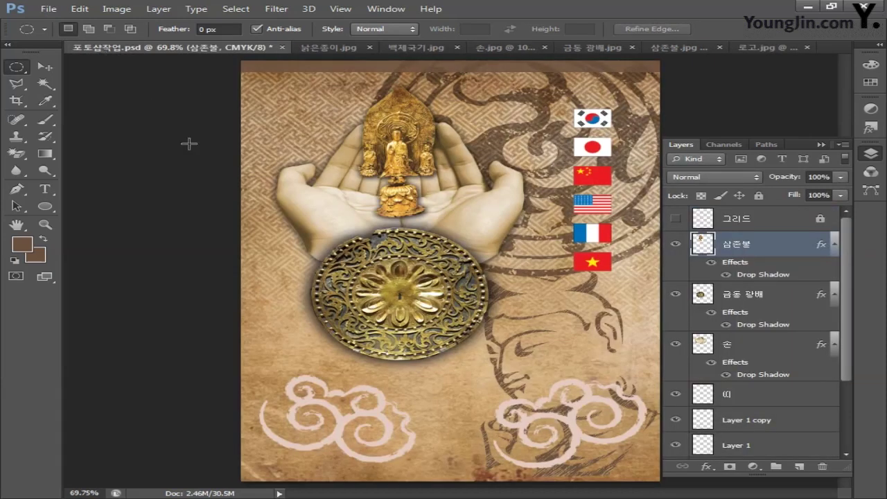
{"action": "key", "text": "ctrl+v"}
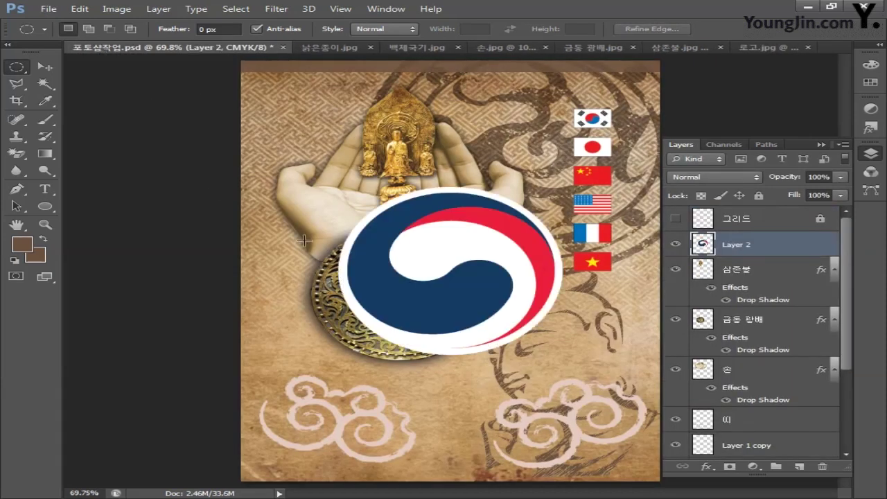
{"action": "key", "text": "ctrl+t"}
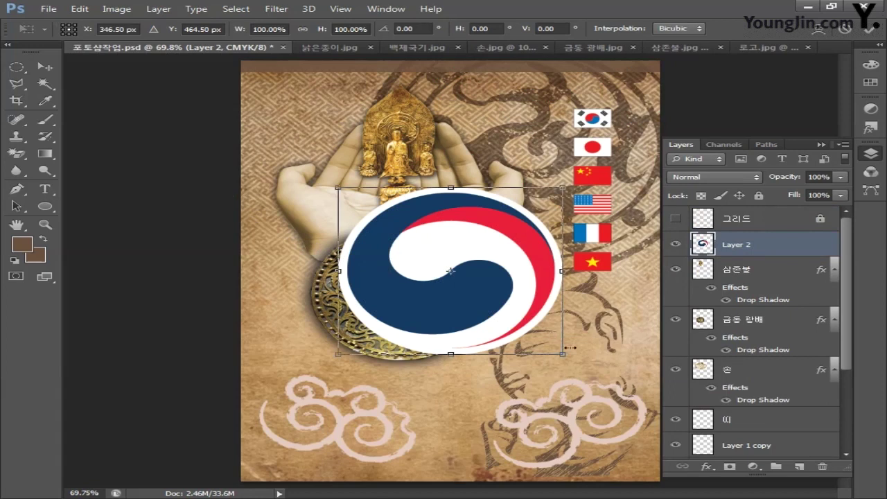
{"action": "left_click_drag", "start_coordinate": [563, 355], "coordinate": [423, 250]}
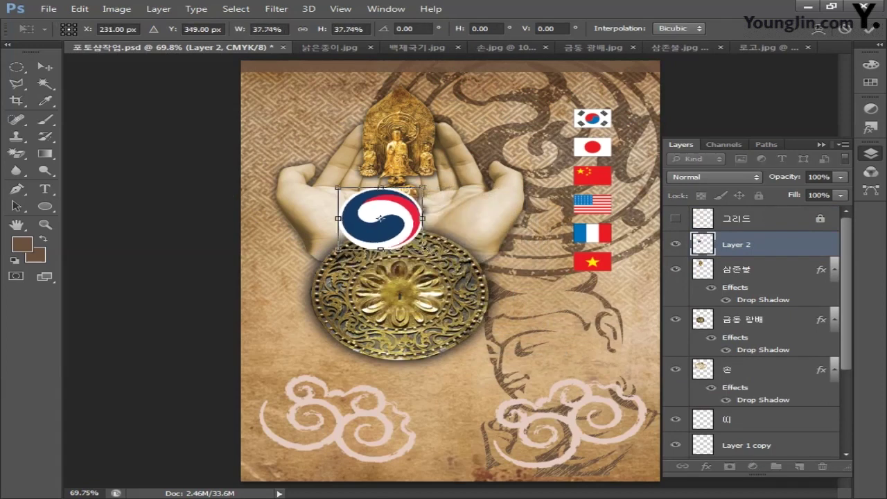
{"action": "left_click_drag", "start_coordinate": [392, 224], "coordinate": [319, 118]}
{"action": "left_click_drag", "start_coordinate": [350, 147], "coordinate": [302, 111]}
{"action": "key", "text": "Return"}
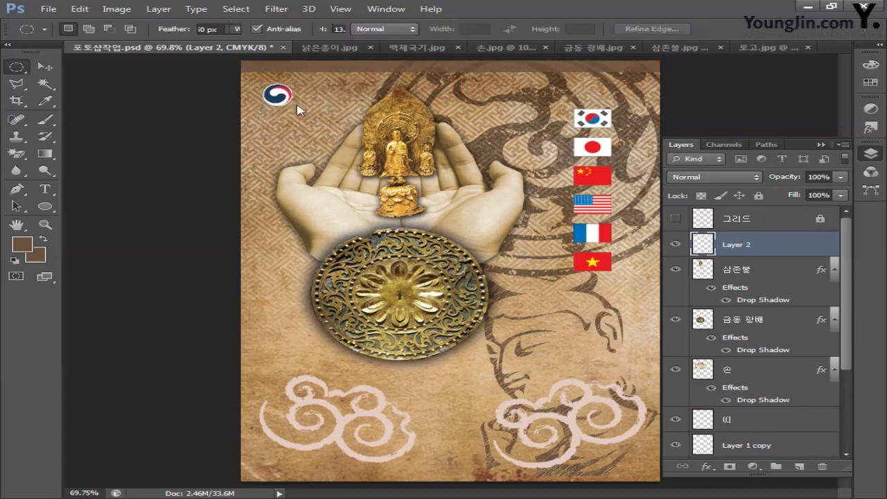
{"action": "key", "text": "v"}
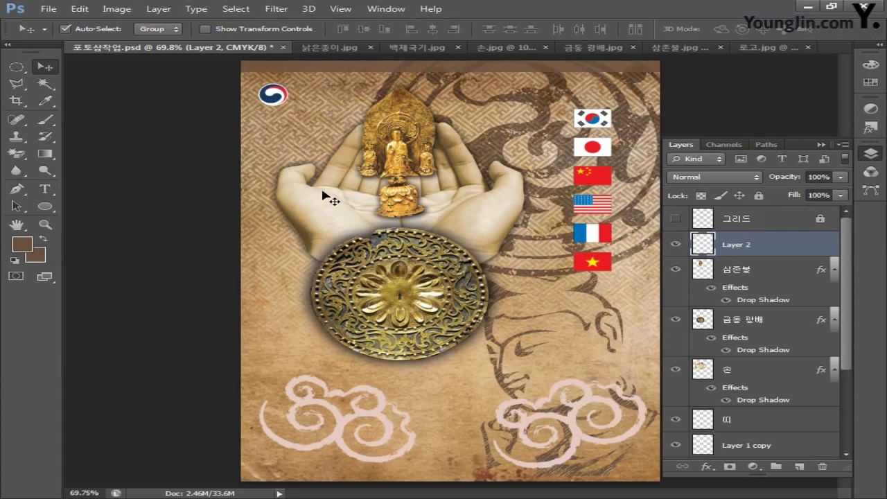
Step: Add the title text 백제유물대전 in GyeonggiTitleV at 60 pt just above the clouds
{"action": "left_click", "coordinate": [44, 188]}
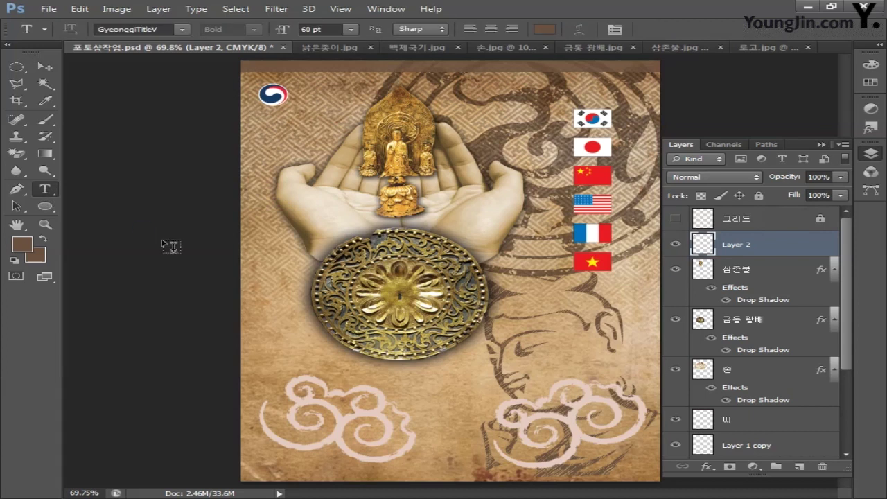
{"action": "left_click", "coordinate": [296, 375]}
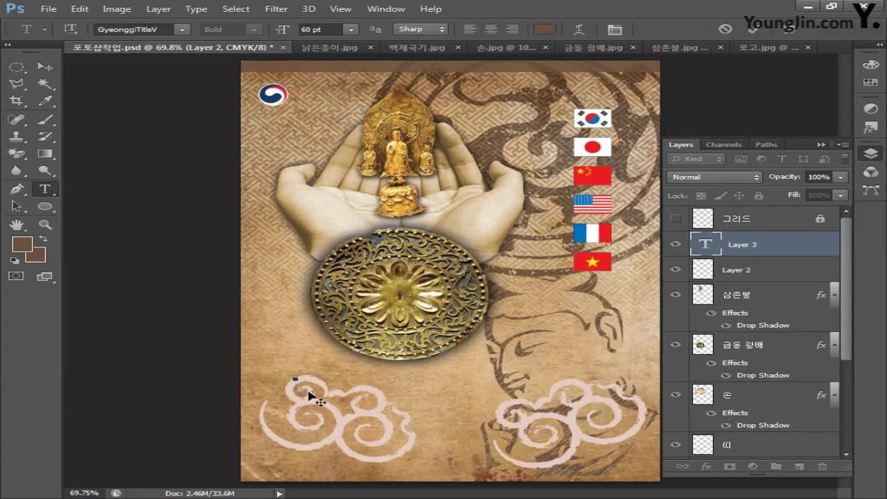
{"action": "type", "text": "백제"}
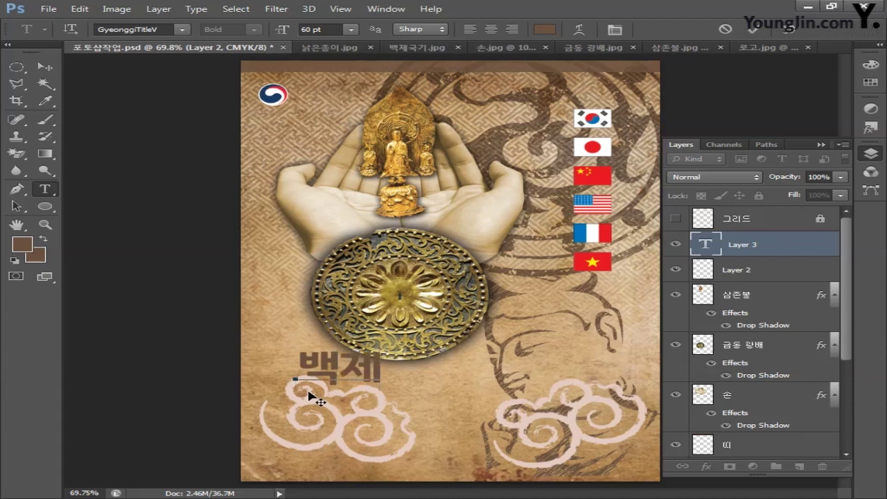
{"action": "type", "text": "유물대전"}
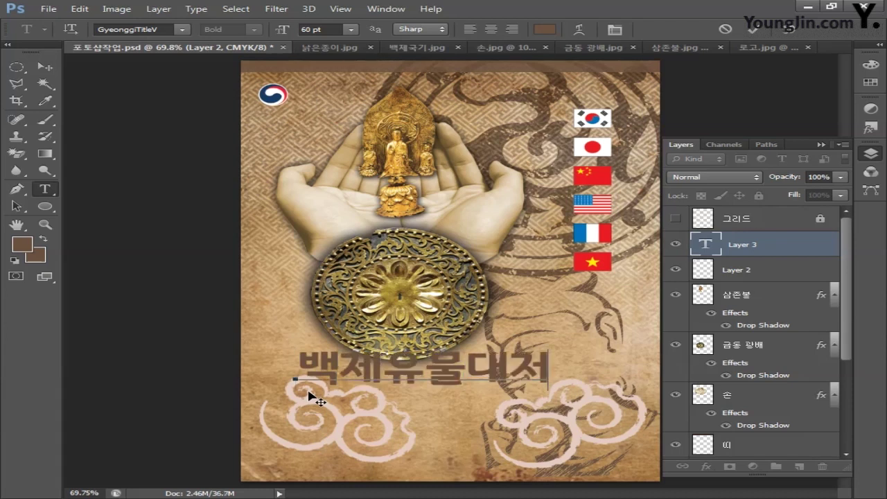
{"action": "left_click", "coordinate": [54, 65]}
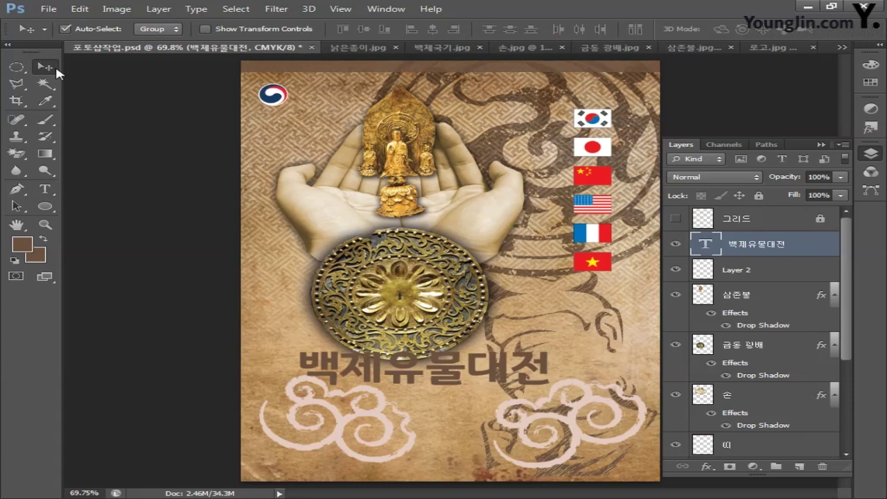
Step: Show the Character settings as a floating panel beside the artwork, clear of the title text
{"action": "left_click", "coordinate": [369, 11]}
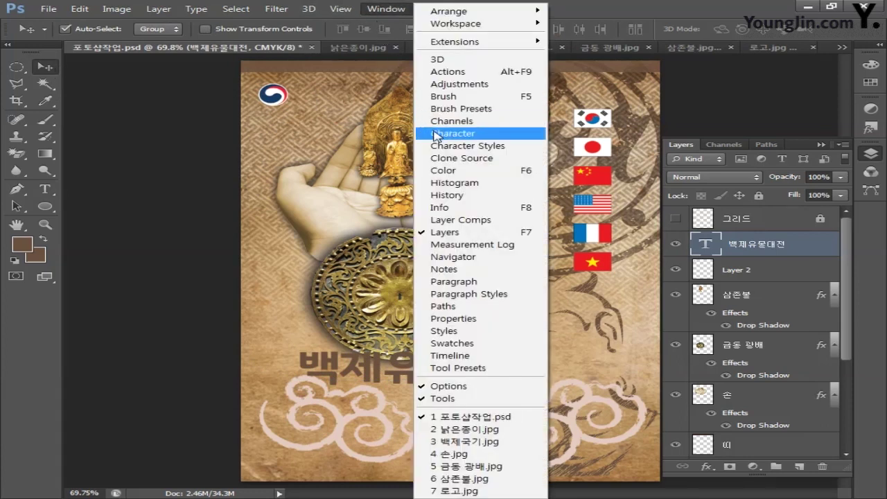
{"action": "left_click", "coordinate": [407, 133]}
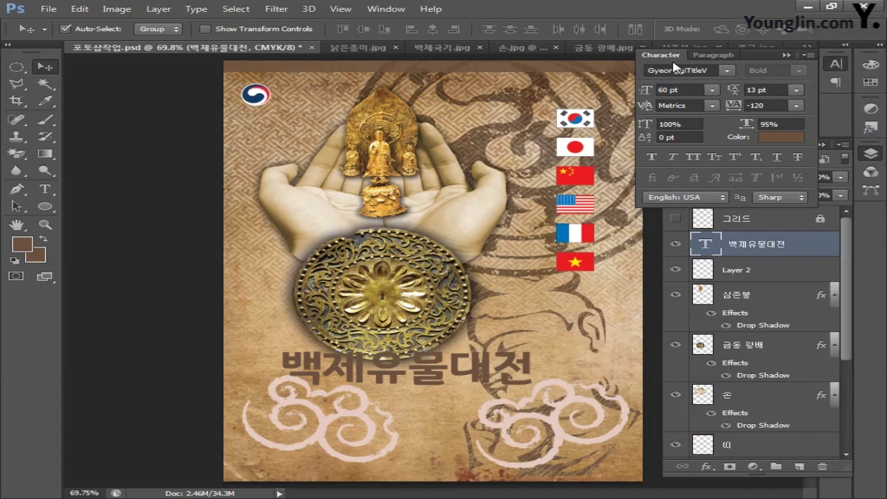
{"action": "left_click_drag", "start_coordinate": [836, 63], "coordinate": [229, 291]}
{"action": "left_click", "coordinate": [229, 291]}
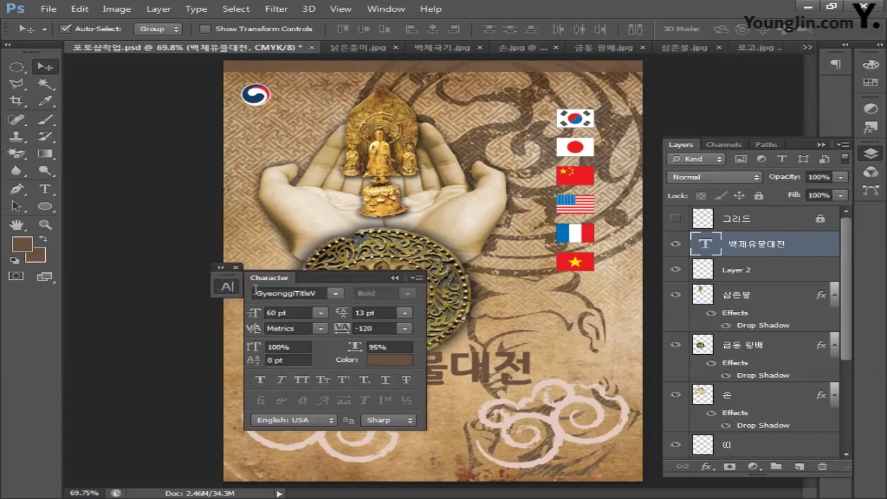
{"action": "left_click_drag", "start_coordinate": [325, 280], "coordinate": [171, 314]}
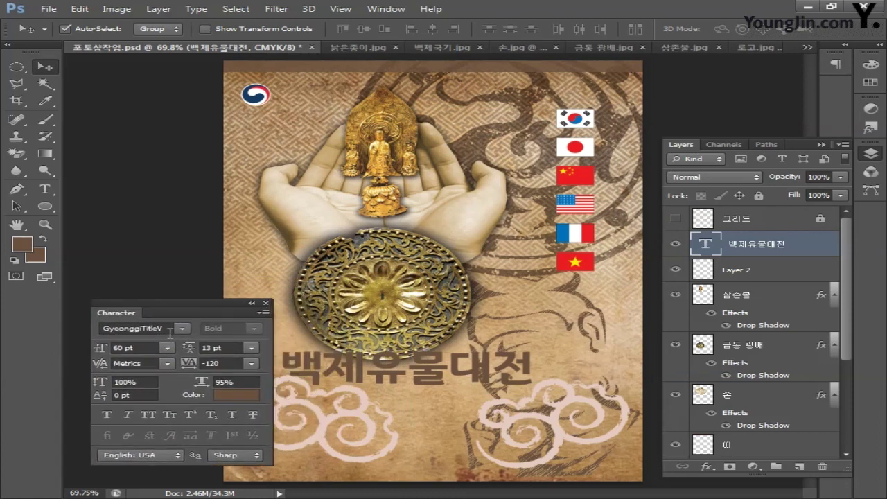
Step: Set the 백제유물대전 title's font size to 78 pt and move it down over the tops of the clouds
{"action": "double_click", "coordinate": [153, 348]}
{"action": "type", "text": "80"}
{"action": "key", "text": "Return"}
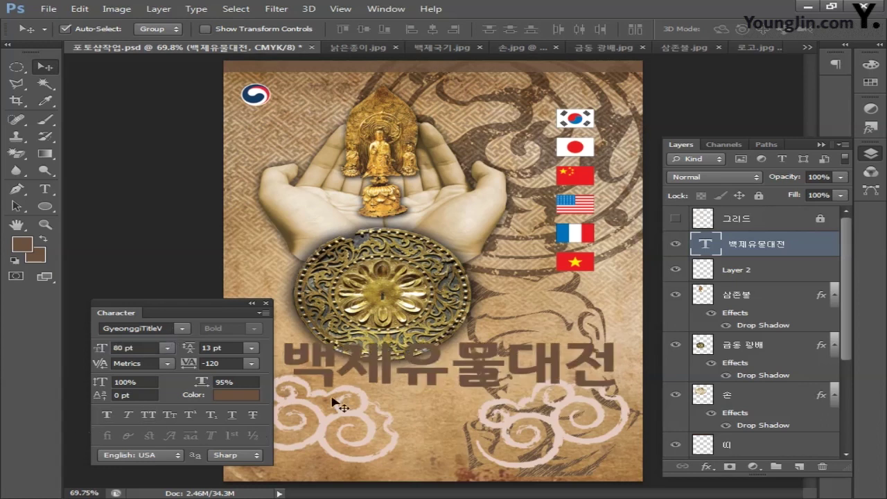
{"action": "left_click_drag", "start_coordinate": [185, 310], "coordinate": [176, 122]}
{"action": "type", "text": "78"}
{"action": "key", "text": "Return"}
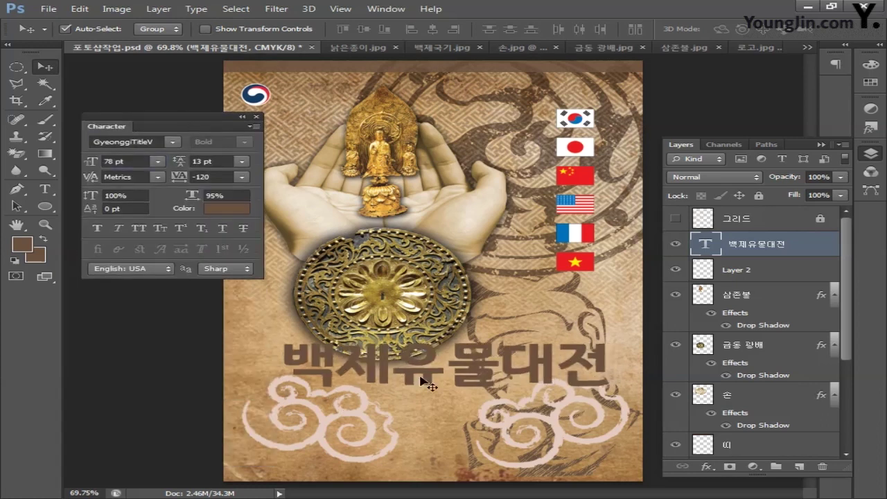
{"action": "left_click_drag", "start_coordinate": [427, 381], "coordinate": [419, 404]}
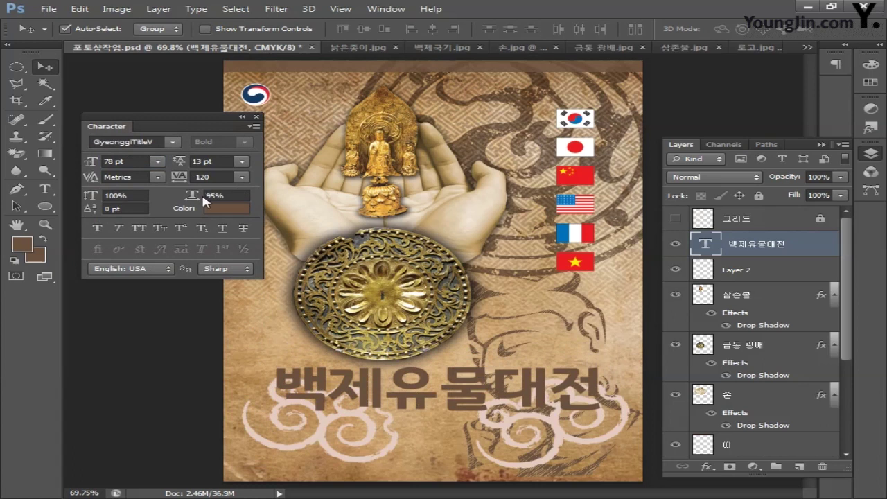
Step: Change the 백제유물대전 title's text color to C 0, M 10, Y 100, K 0
{"action": "left_click", "coordinate": [226, 208]}
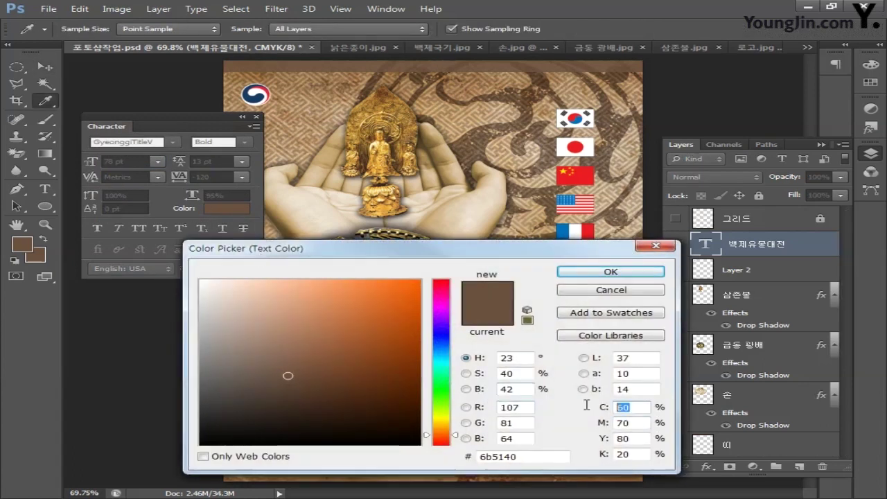
{"action": "type", "text": "0"}
{"action": "key", "text": "Tab"}
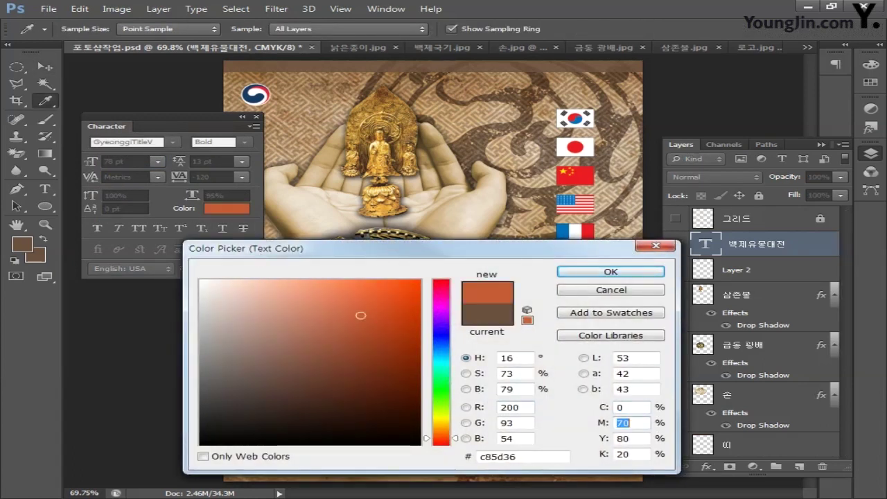
{"action": "type", "text": "10"}
{"action": "key", "text": "Tab"}
{"action": "type", "text": "100"}
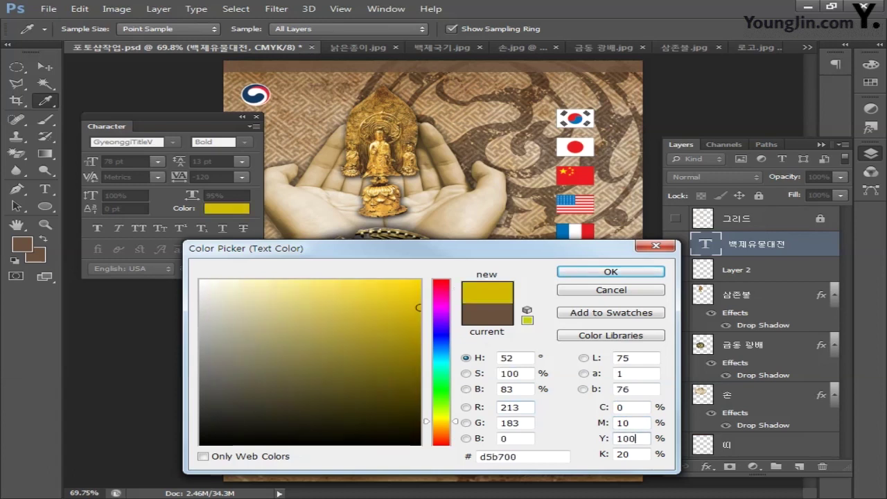
{"action": "key", "text": "Tab"}
{"action": "type", "text": "0"}
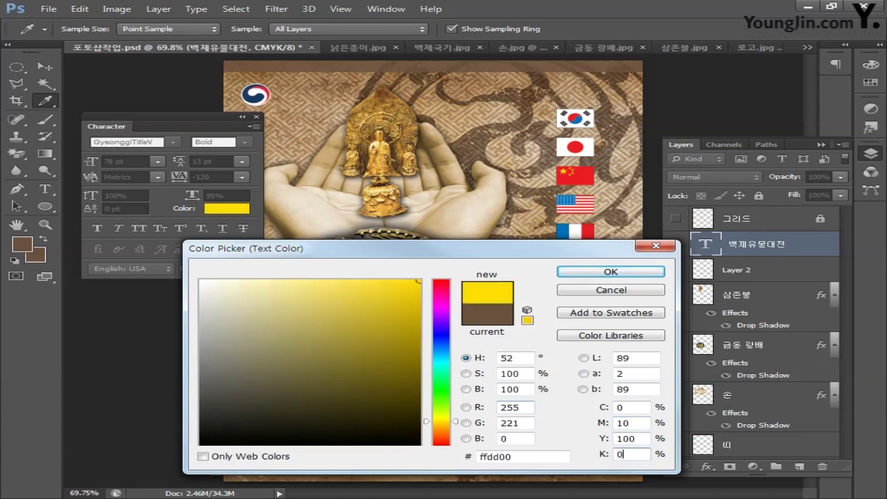
{"action": "left_click", "coordinate": [600, 274]}
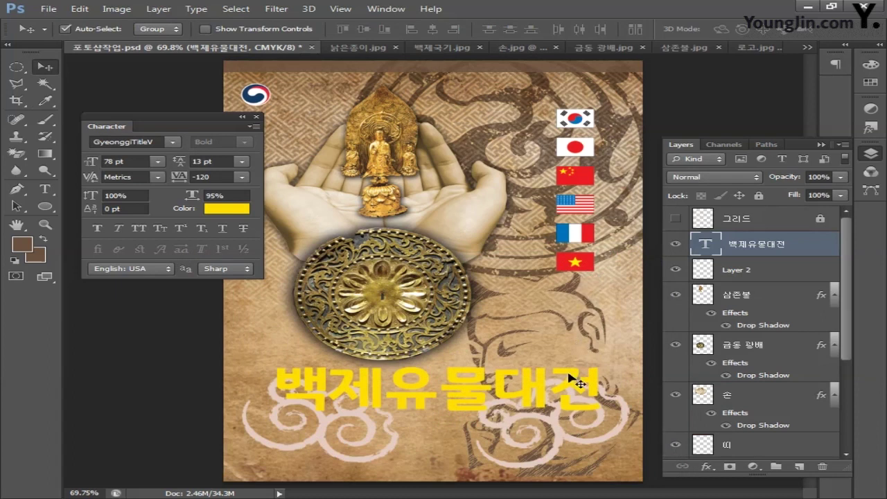
Step: Rasterize the 백제유물대전 text layer and convert the document to RGB Color, keeping its layers separate
{"action": "left_click", "coordinate": [165, 11]}
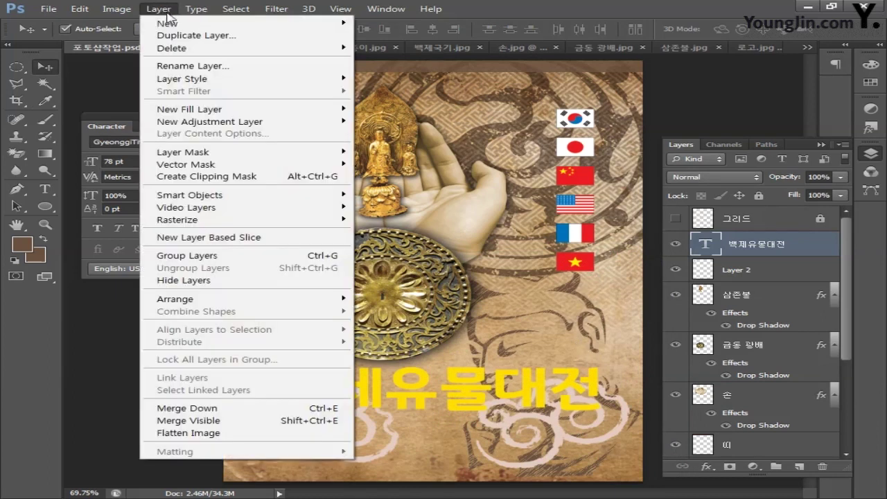
{"action": "mouse_move", "coordinate": [222, 220]}
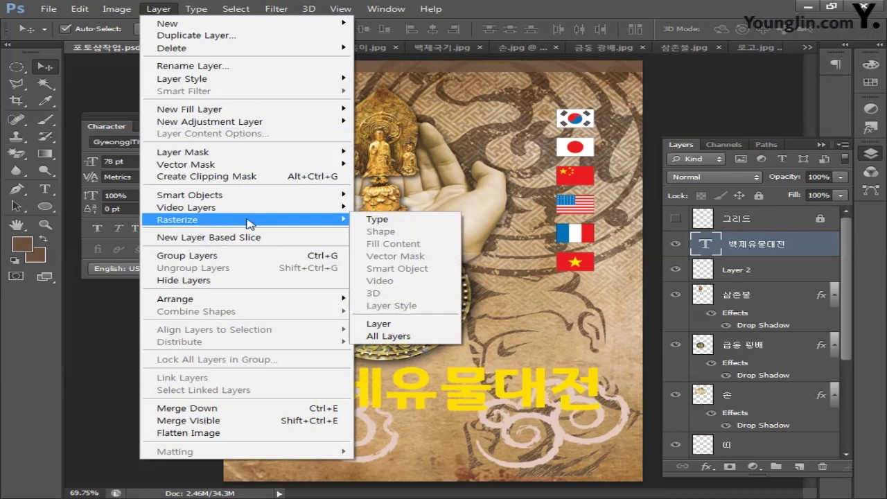
{"action": "left_click", "coordinate": [378, 220]}
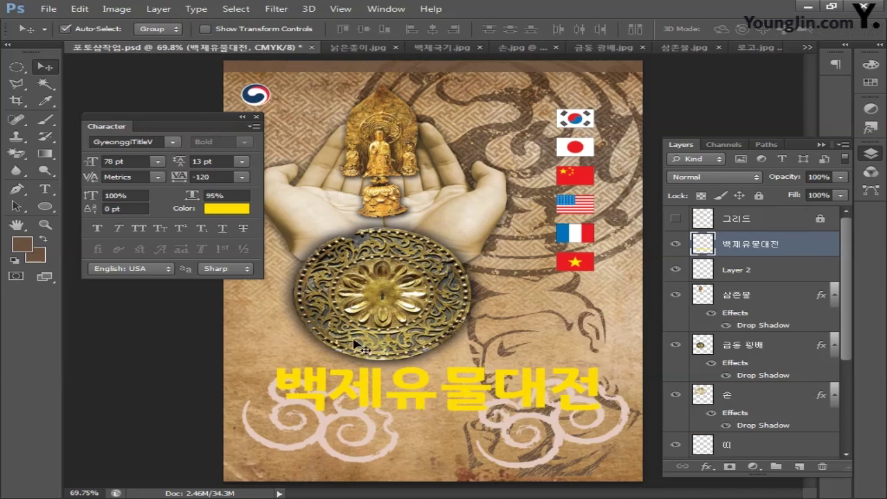
{"action": "left_click", "coordinate": [115, 10]}
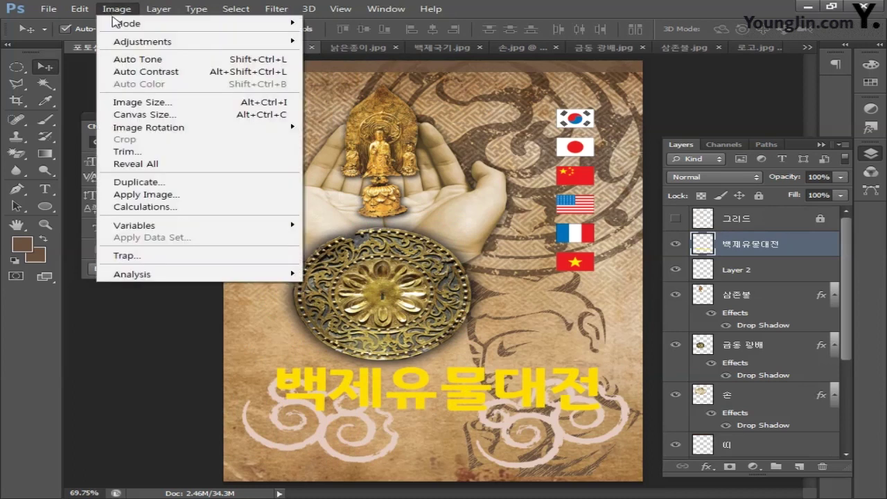
{"action": "mouse_move", "coordinate": [117, 23]}
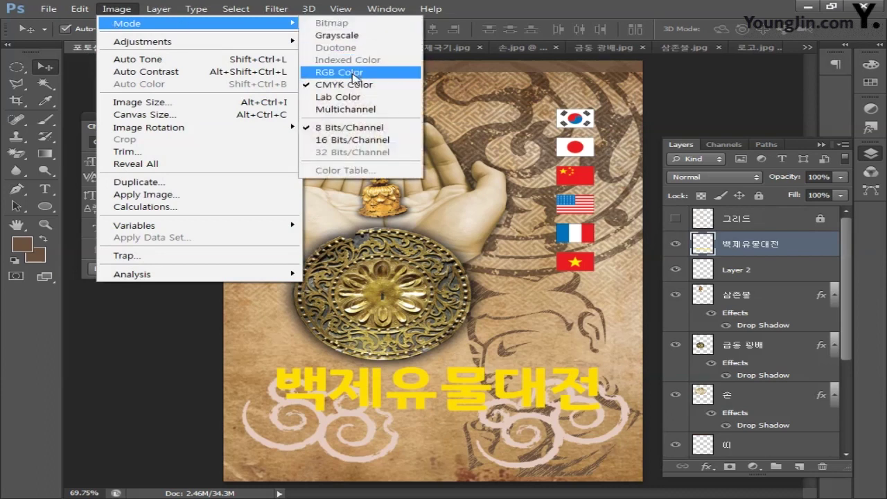
{"action": "left_click", "coordinate": [353, 75]}
{"action": "left_click", "coordinate": [560, 199]}
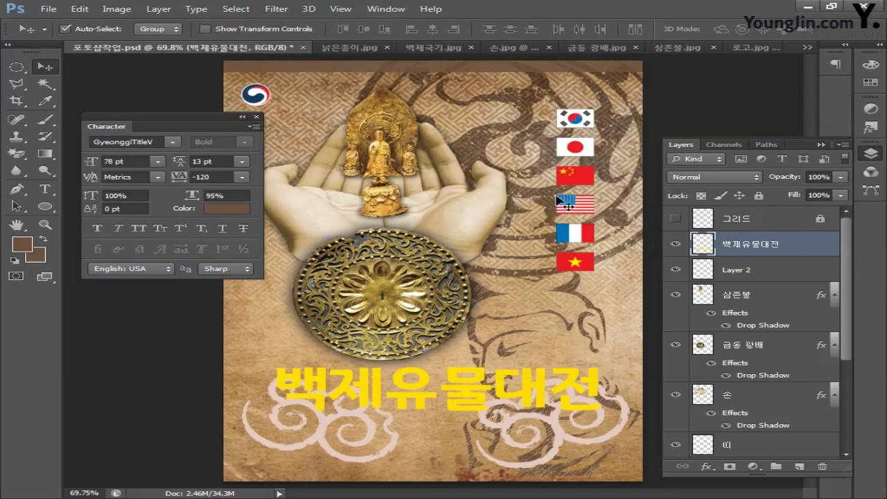
Step: Apply the Craquelure texture filter to the title with crack spacing 15, depth 6 and brightness 9
{"action": "left_click", "coordinate": [276, 10]}
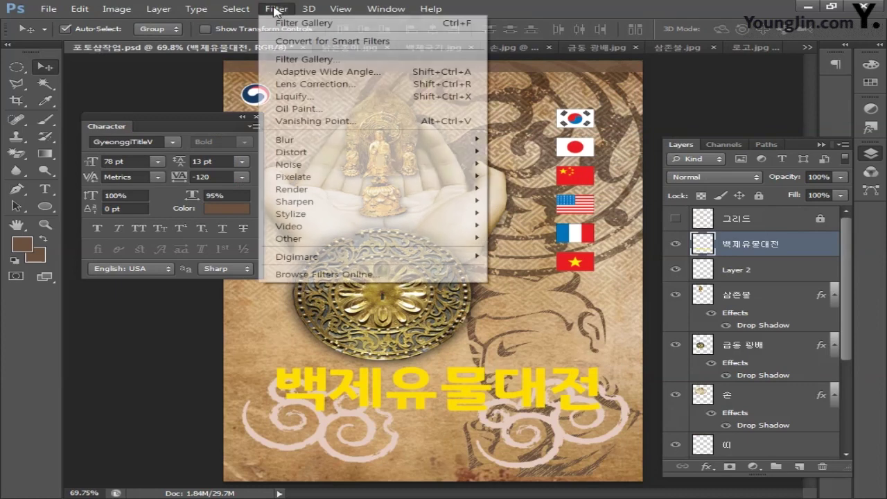
{"action": "left_click", "coordinate": [296, 60]}
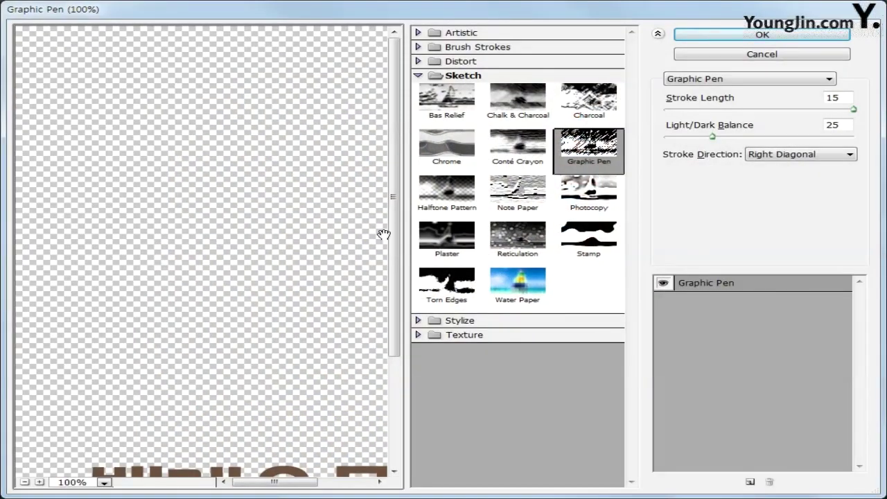
{"action": "left_click", "coordinate": [418, 334]}
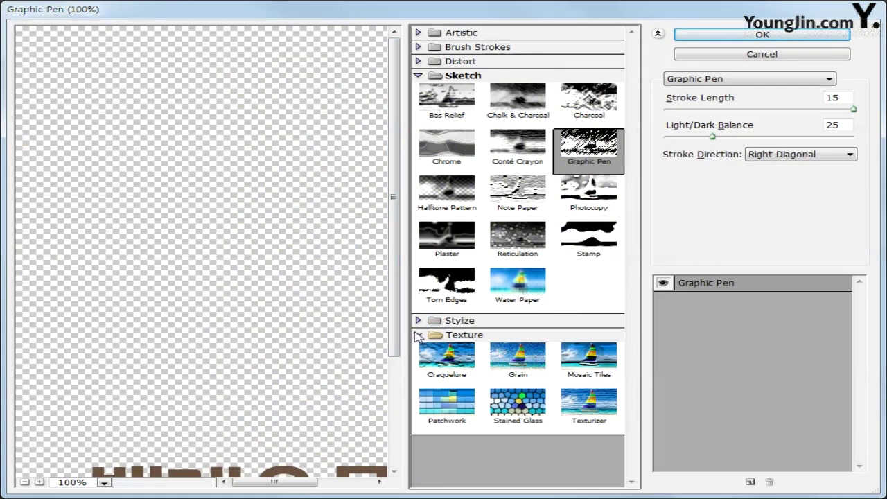
{"action": "left_click", "coordinate": [447, 356]}
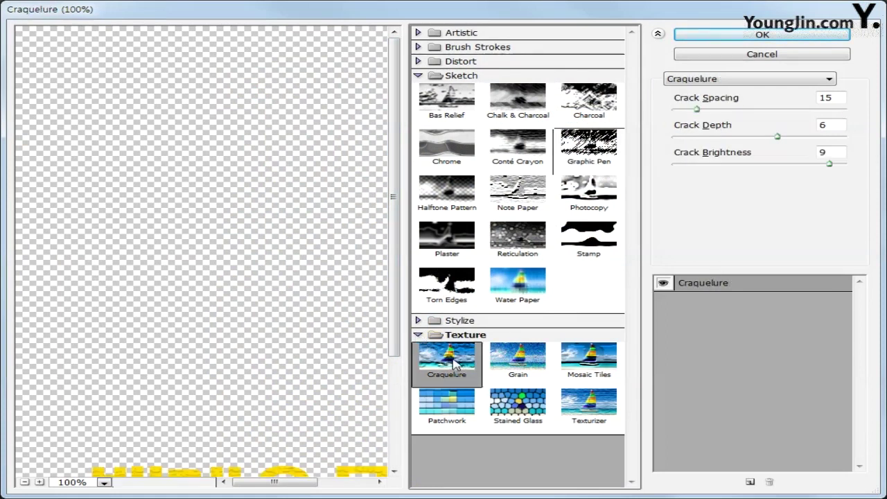
{"action": "double_click", "coordinate": [825, 98]}
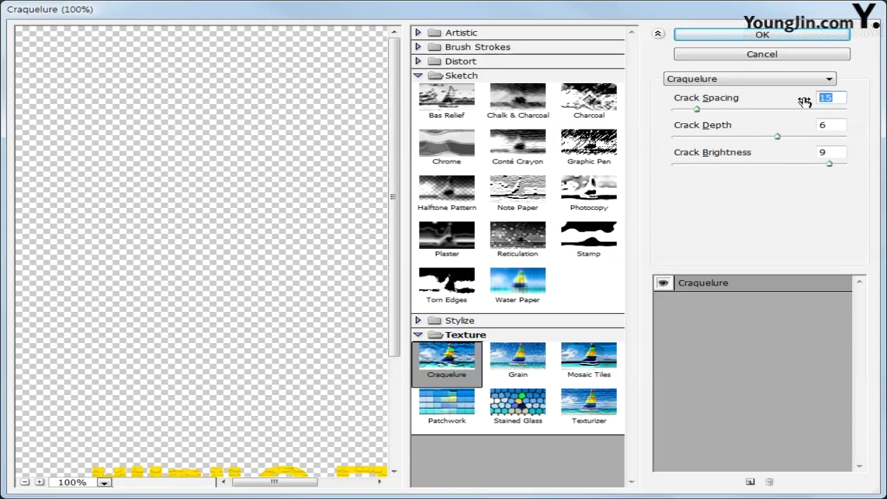
{"action": "type", "text": "15"}
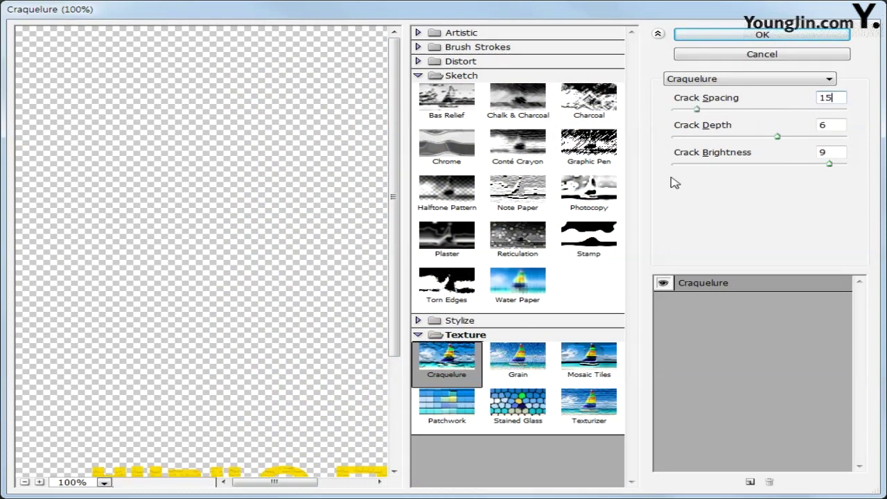
{"action": "double_click", "coordinate": [823, 127]}
{"action": "double_click", "coordinate": [824, 151]}
{"action": "left_click", "coordinate": [748, 38]}
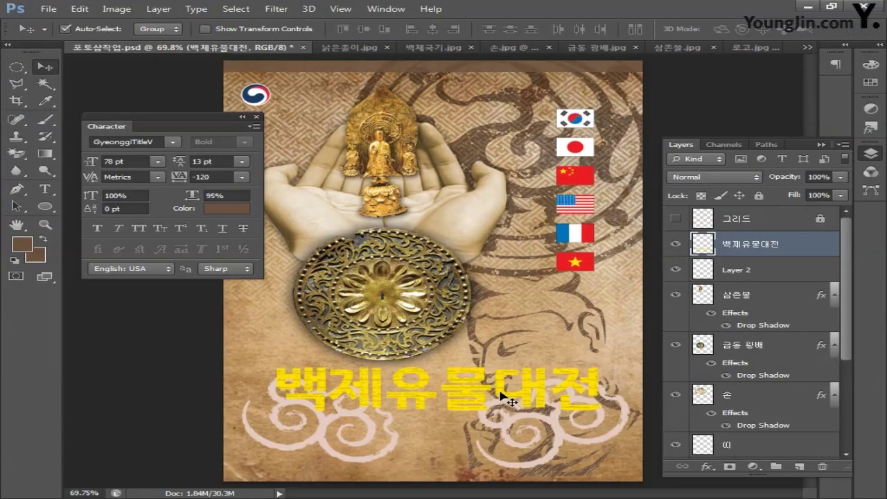
Step: Add a drop shadow to the title layer with 60% opacity, 6 px distance, 9% spread and 6 px size
{"action": "double_click", "coordinate": [809, 248]}
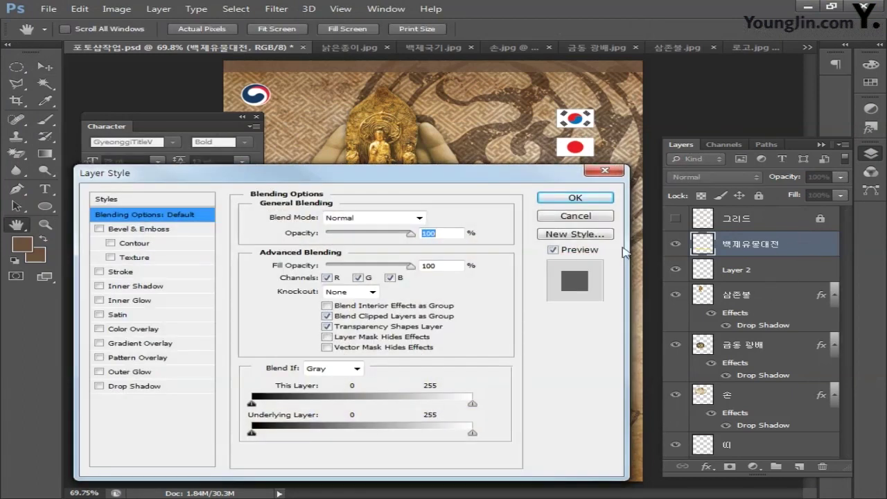
{"action": "left_click", "coordinate": [132, 388]}
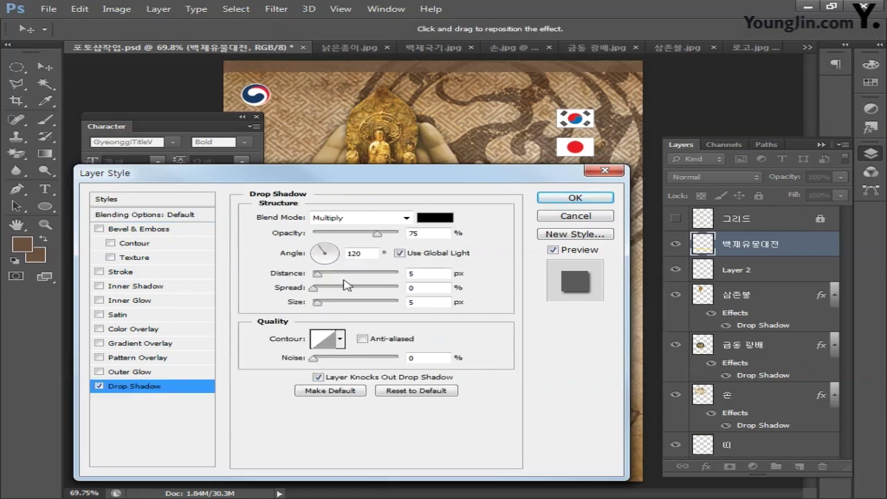
{"action": "double_click", "coordinate": [422, 234]}
{"action": "type", "text": "60"}
{"action": "double_click", "coordinate": [424, 273]}
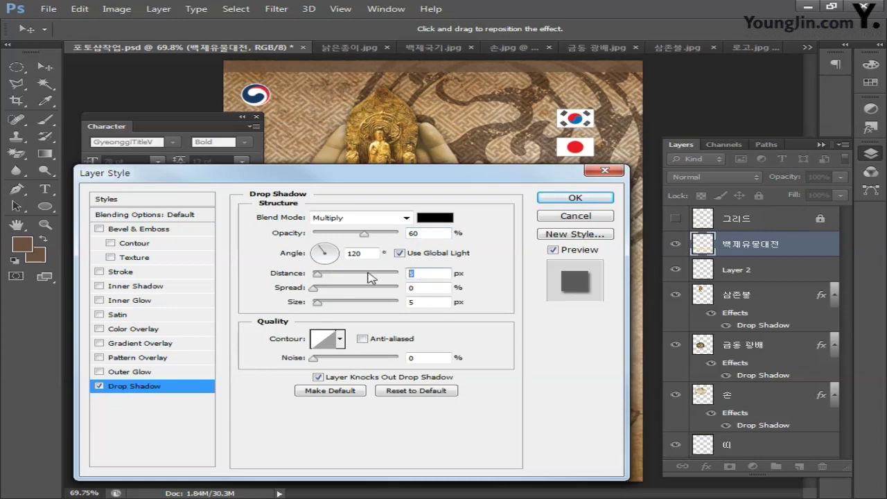
{"action": "type", "text": "6"}
{"action": "double_click", "coordinate": [420, 288]}
{"action": "type", "text": "9"}
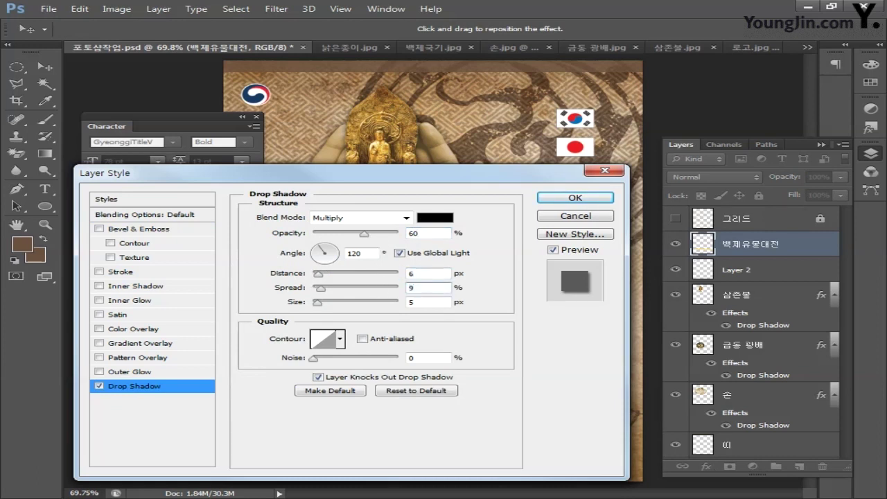
{"action": "double_click", "coordinate": [426, 303]}
{"action": "type", "text": "6"}
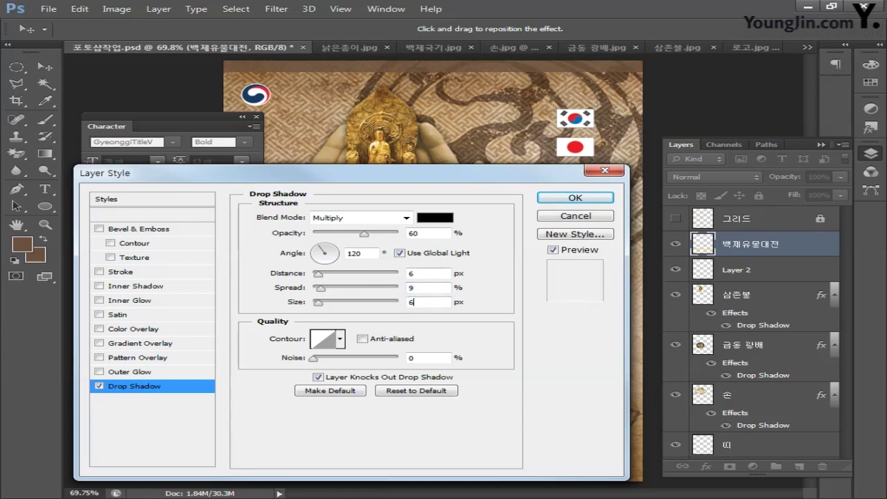
{"action": "left_click", "coordinate": [574, 198]}
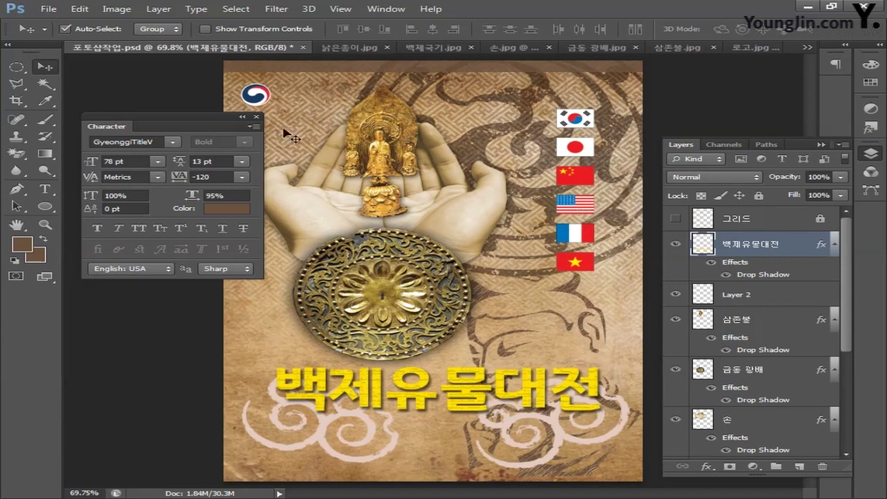
Step: Close the Character settings and check the poster layout against the 그리드 layer, hiding the grid again after the check
{"action": "left_click", "coordinate": [256, 118]}
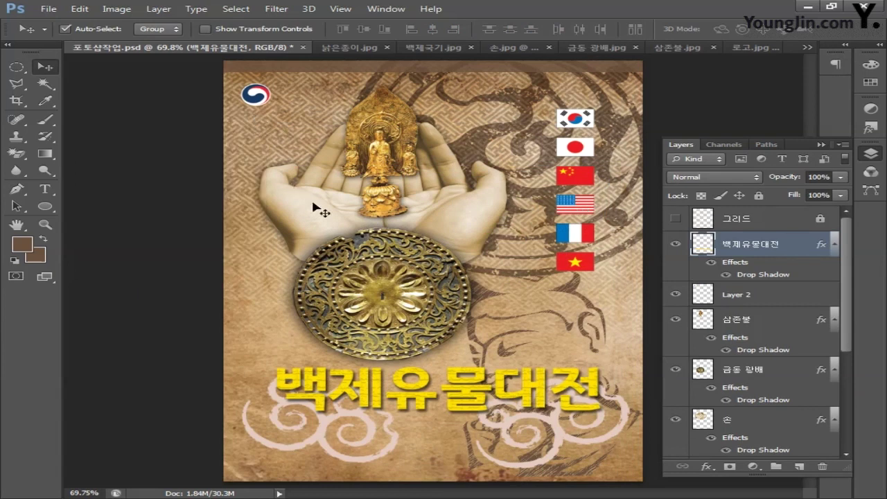
{"action": "left_click", "coordinate": [676, 220]}
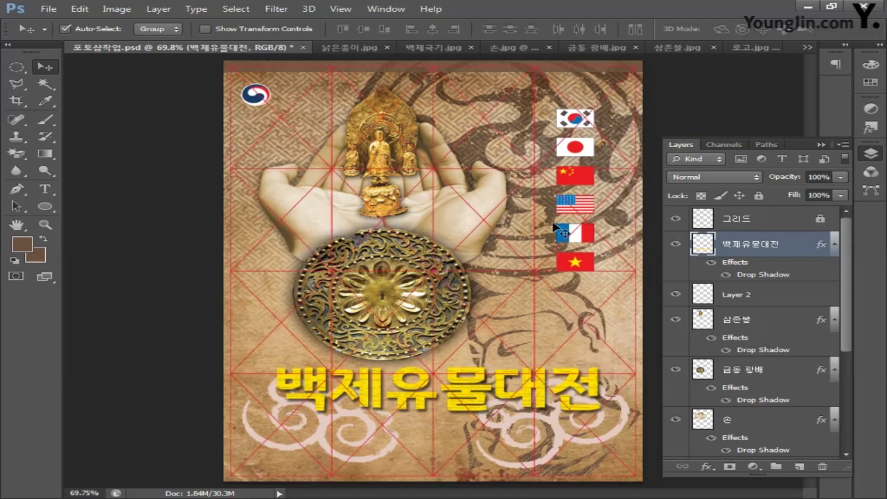
{"action": "left_click", "coordinate": [675, 219]}
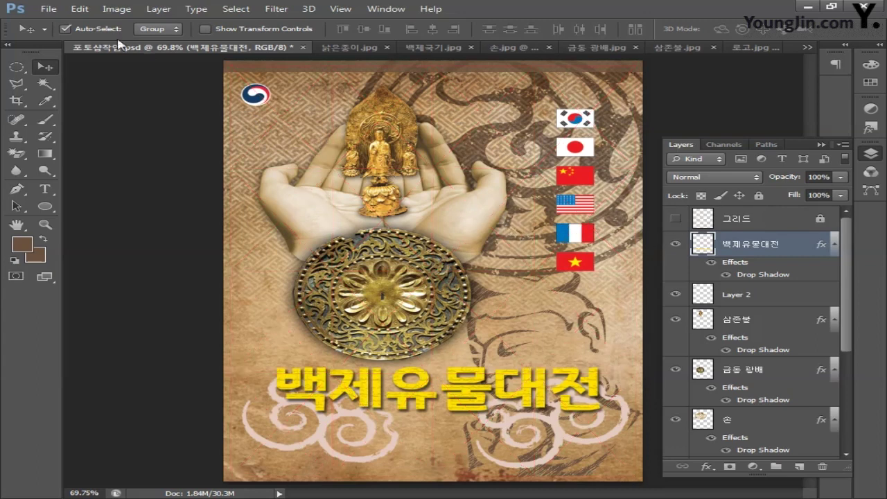
Step: Save a JPEG copy of the poster as 01 in the 작업 folder at quality 12 (Maximum) with the Baseline ("Standard") format
{"action": "left_click", "coordinate": [50, 9]}
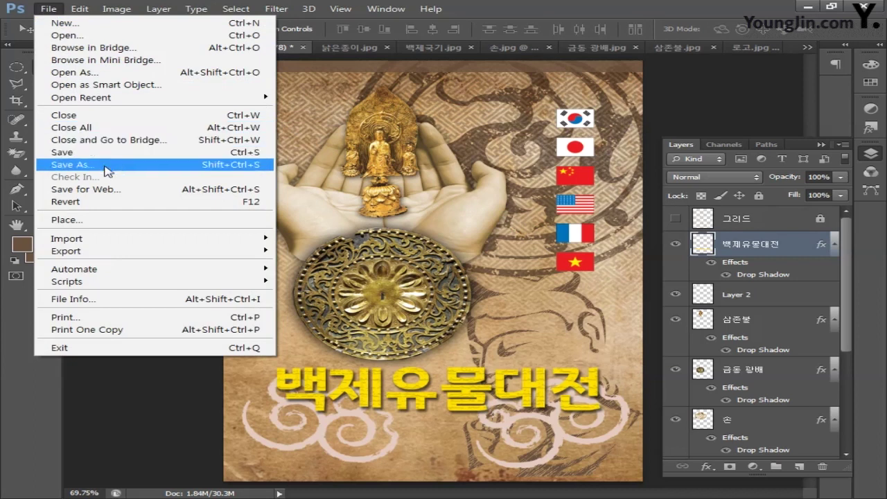
{"action": "left_click", "coordinate": [73, 164]}
{"action": "left_click", "coordinate": [367, 280]}
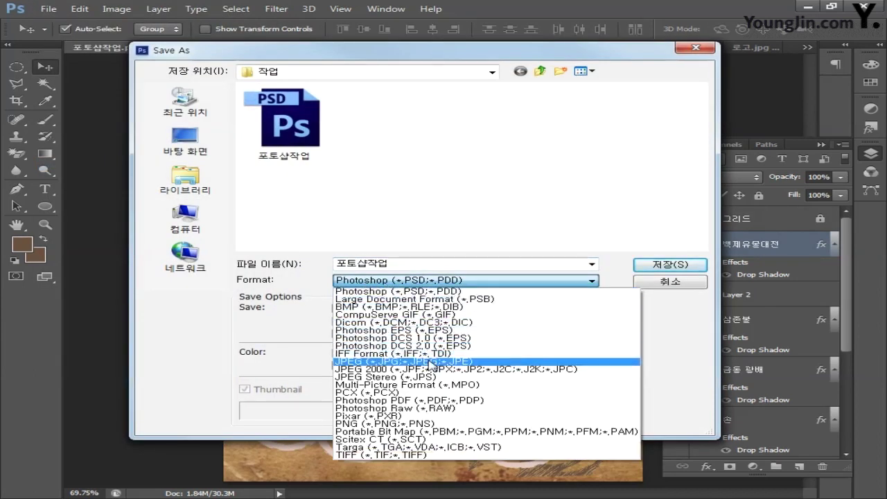
{"action": "left_click", "coordinate": [431, 361]}
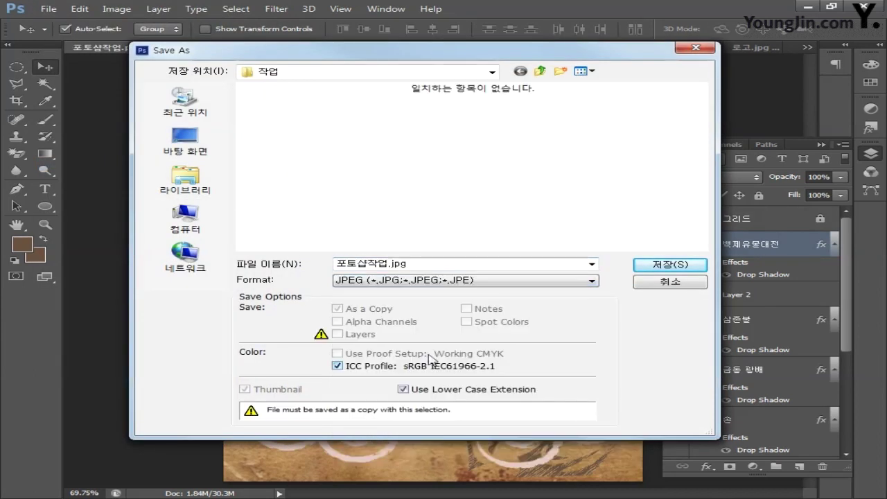
{"action": "double_click", "coordinate": [420, 267]}
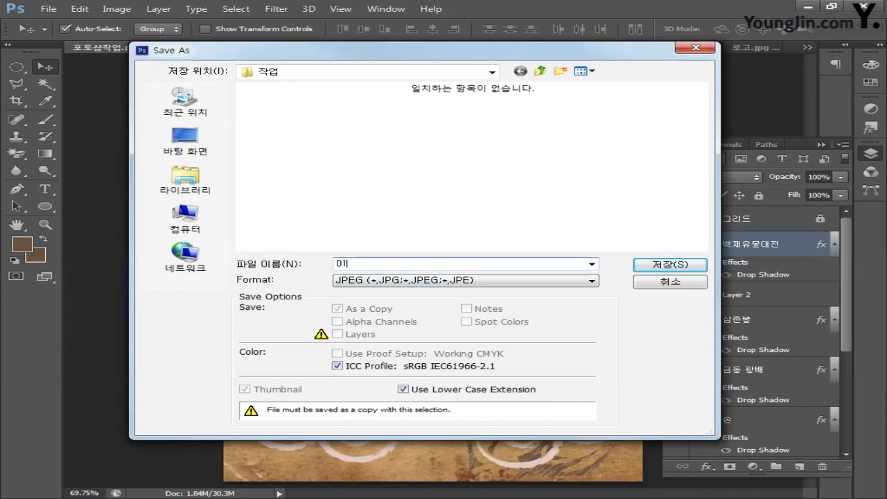
{"action": "left_click", "coordinate": [670, 264]}
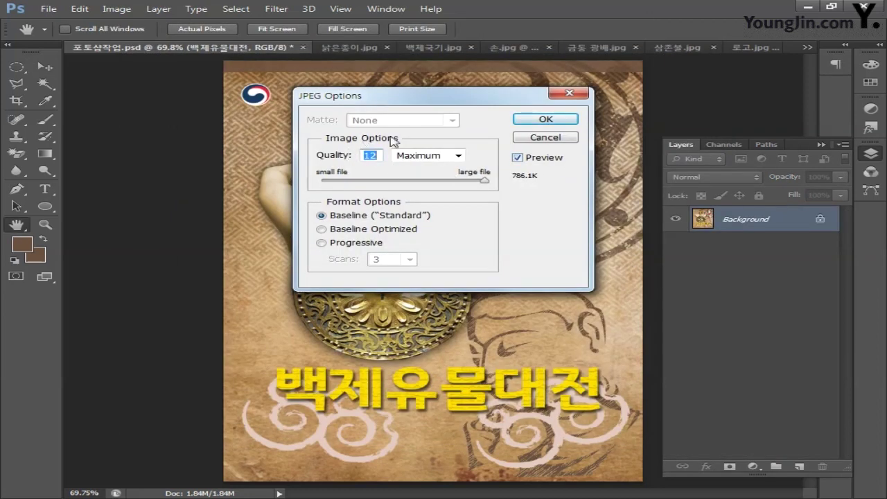
{"action": "left_click", "coordinate": [539, 120]}
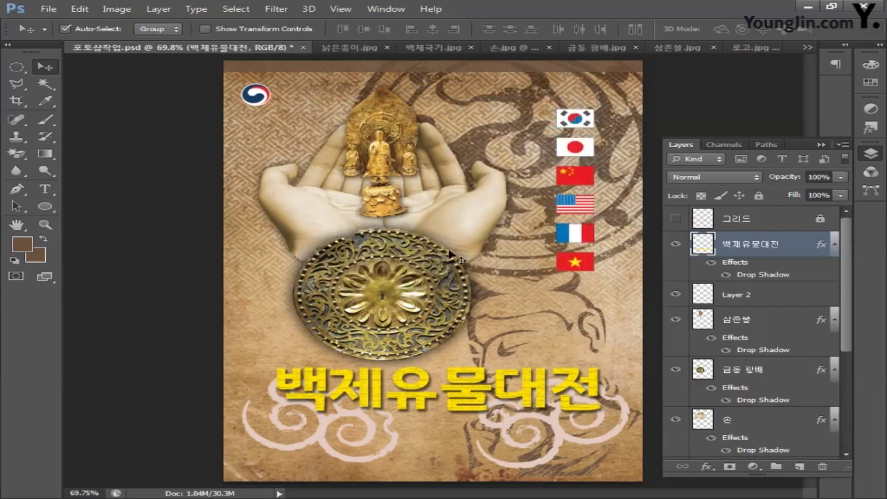